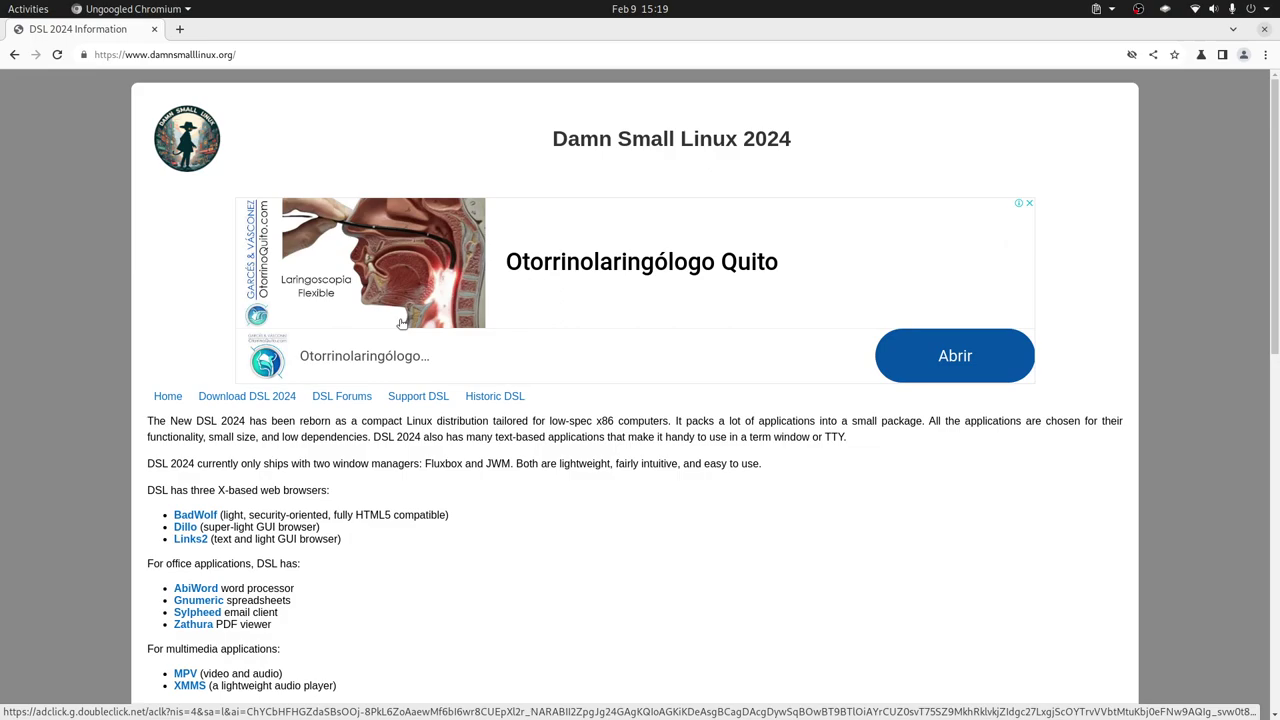
# Browse the DSL 2024 download page and the Historic DSL page, then return to VirtualBox Manager.
pyautogui.click(247, 396)
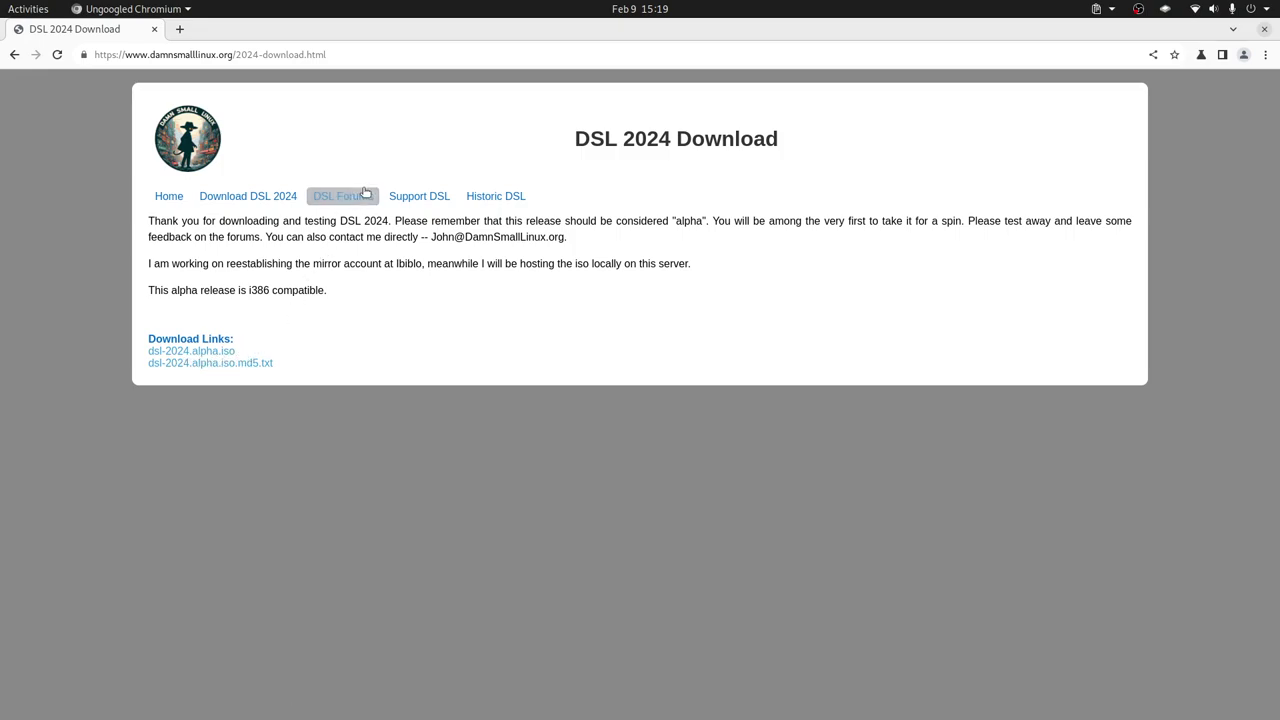
pyautogui.click(510, 198)
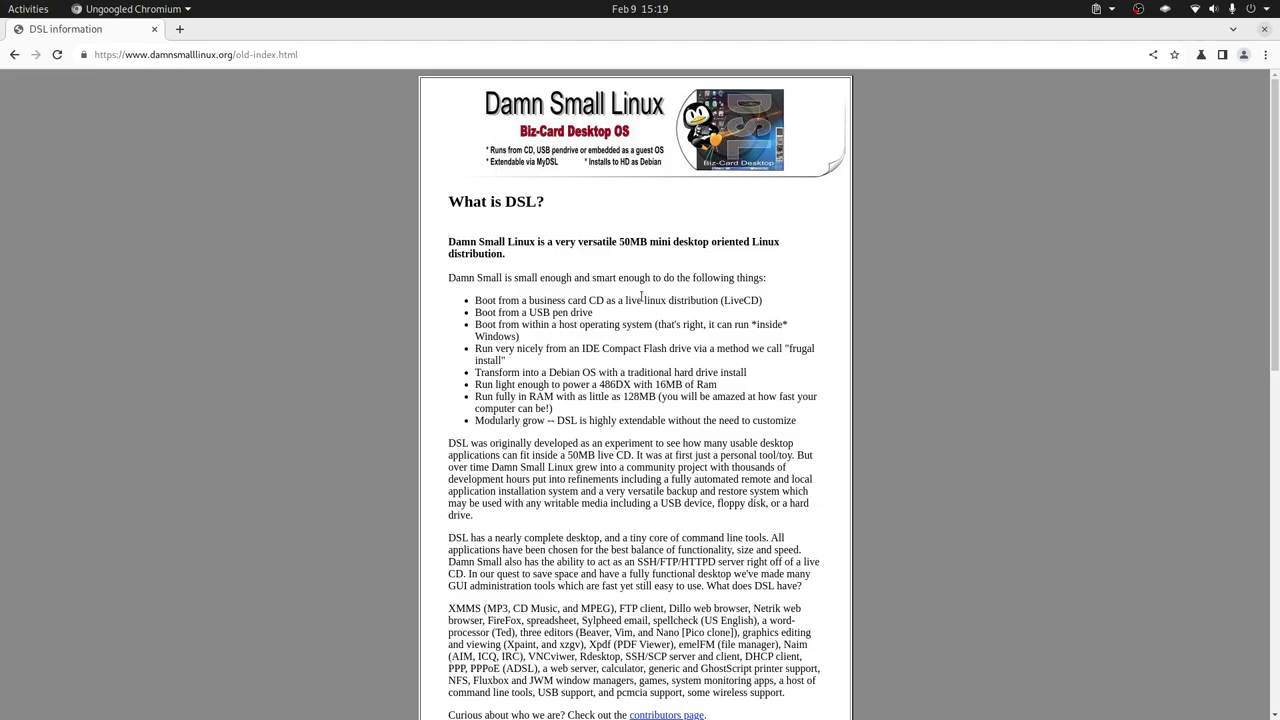
pyautogui.scroll(-10, 643, 300)
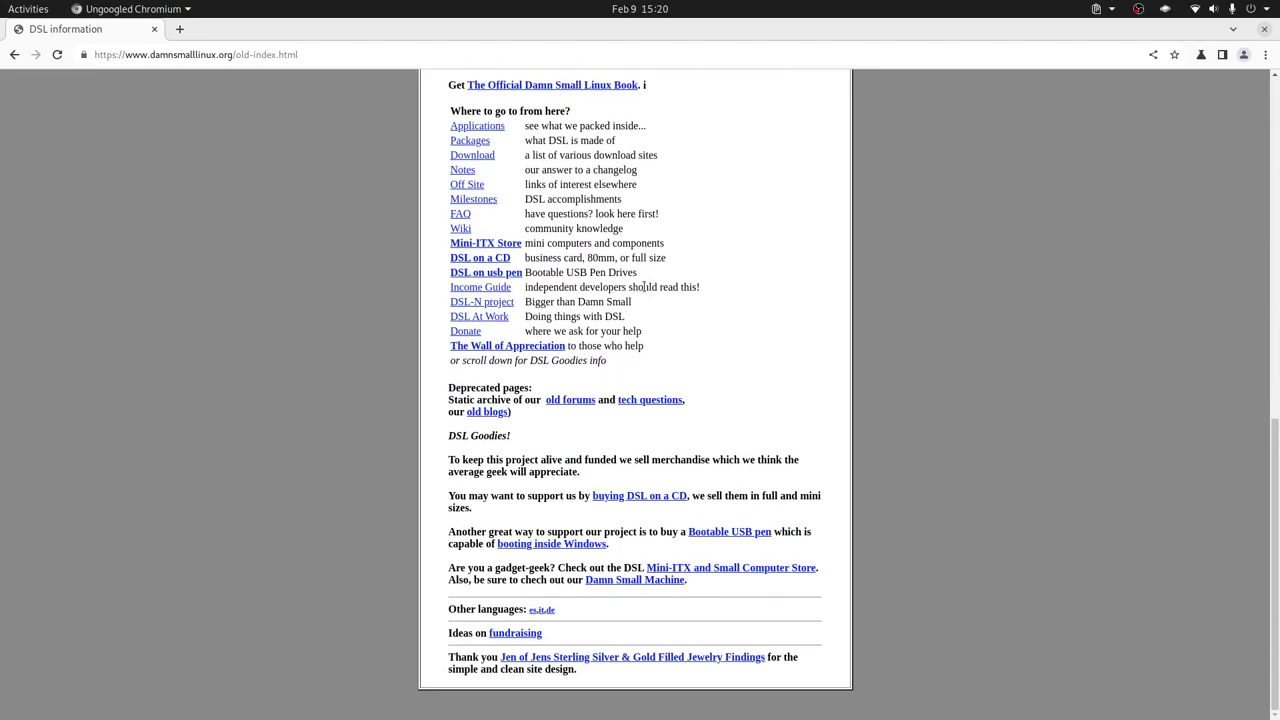
pyautogui.scroll(1, 645, 291)
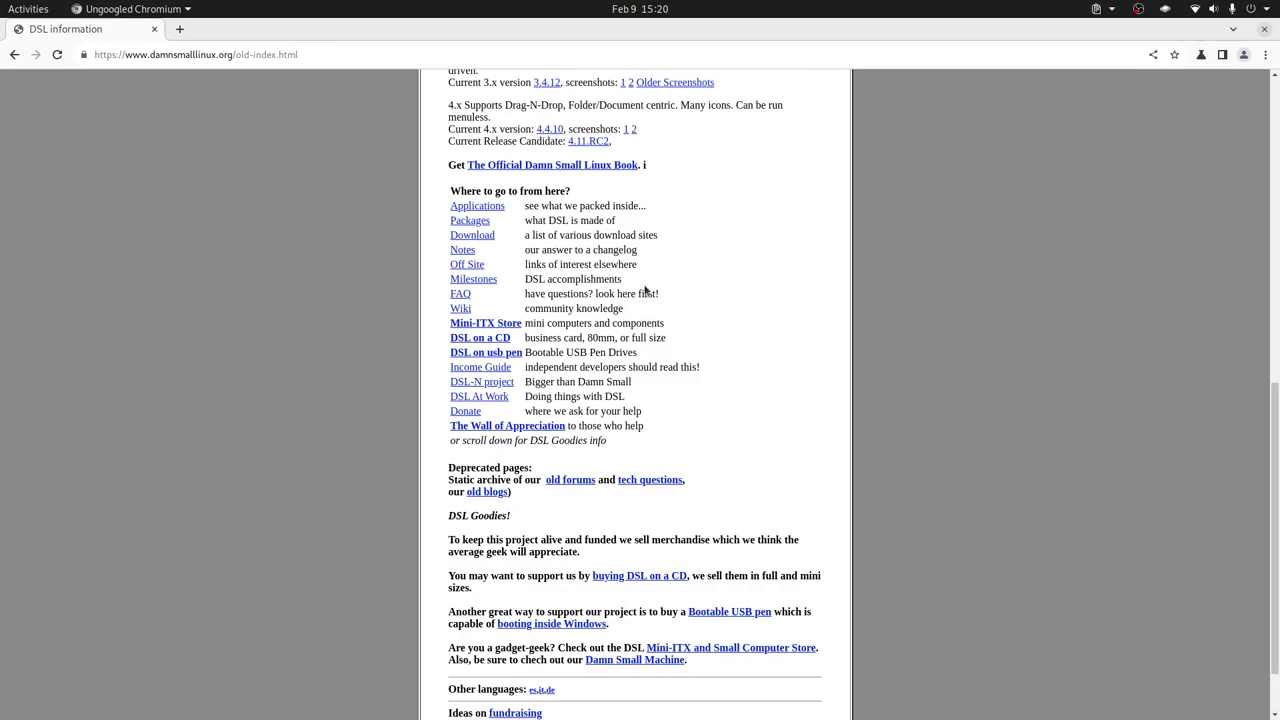
pyautogui.scroll(-1, 645, 291)
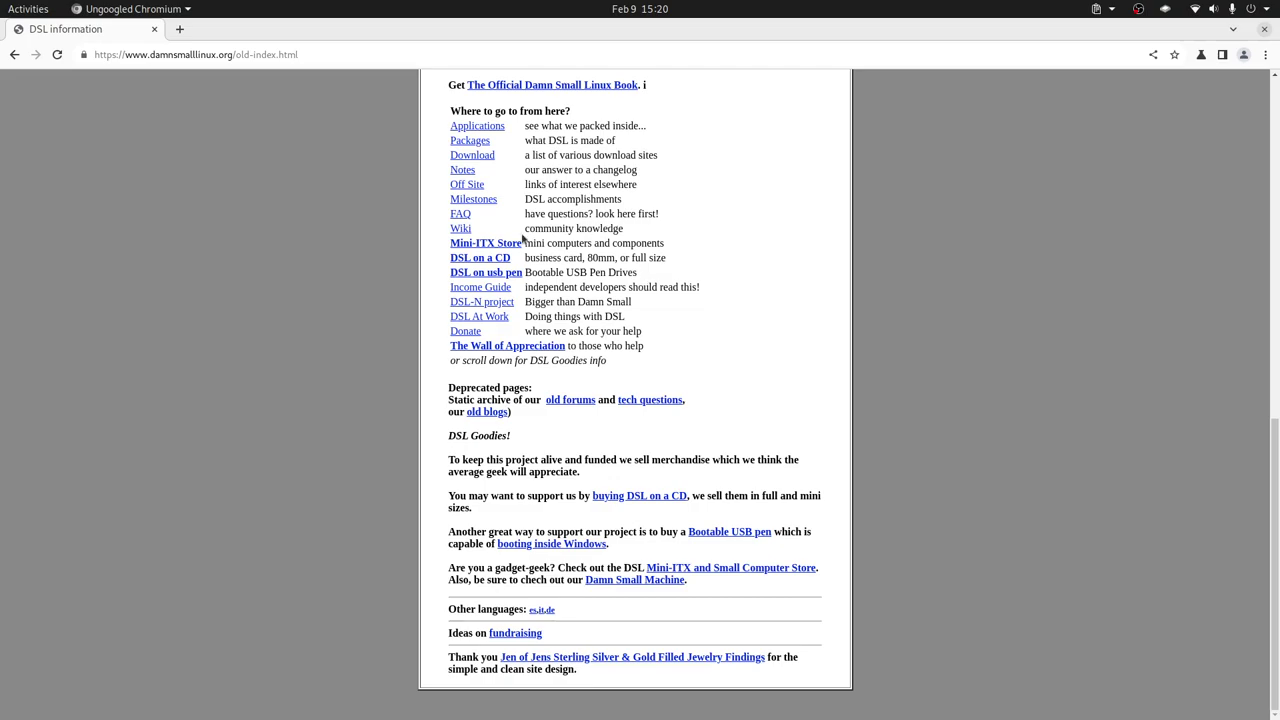
pyautogui.scroll(1, 359, 254)
pyautogui.scroll(5, 276, 231)
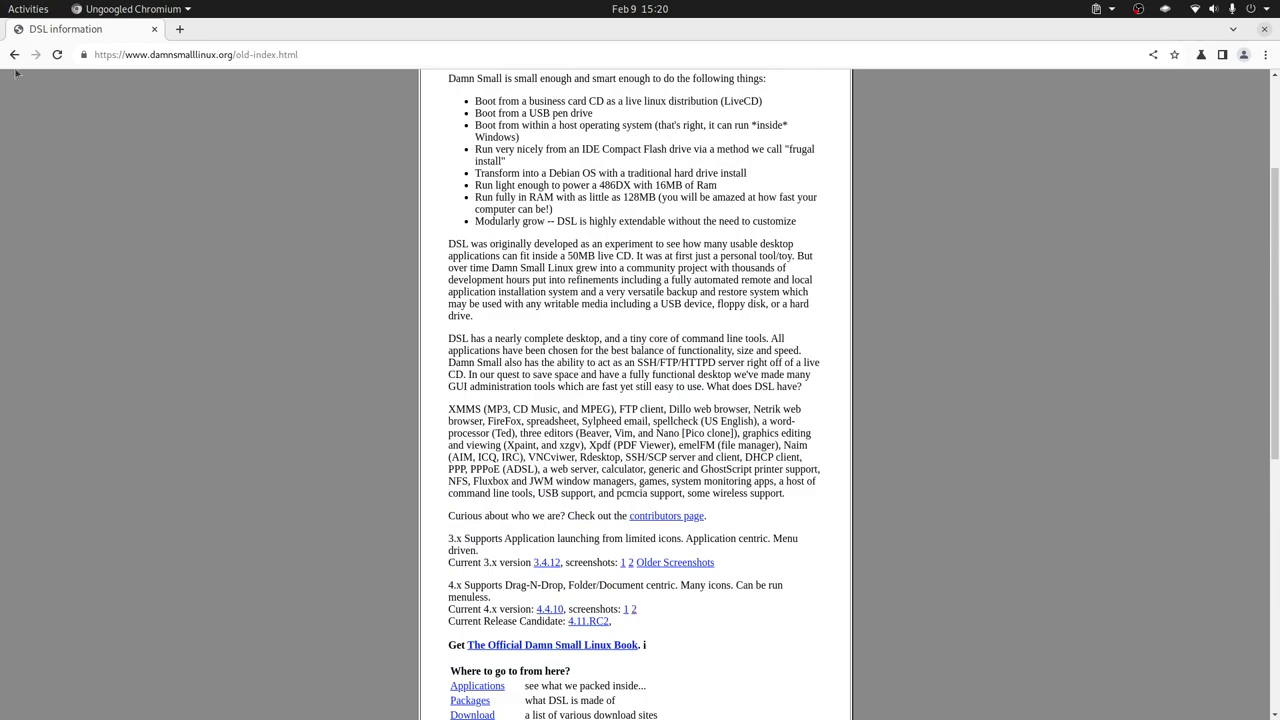
pyautogui.click(14, 54)
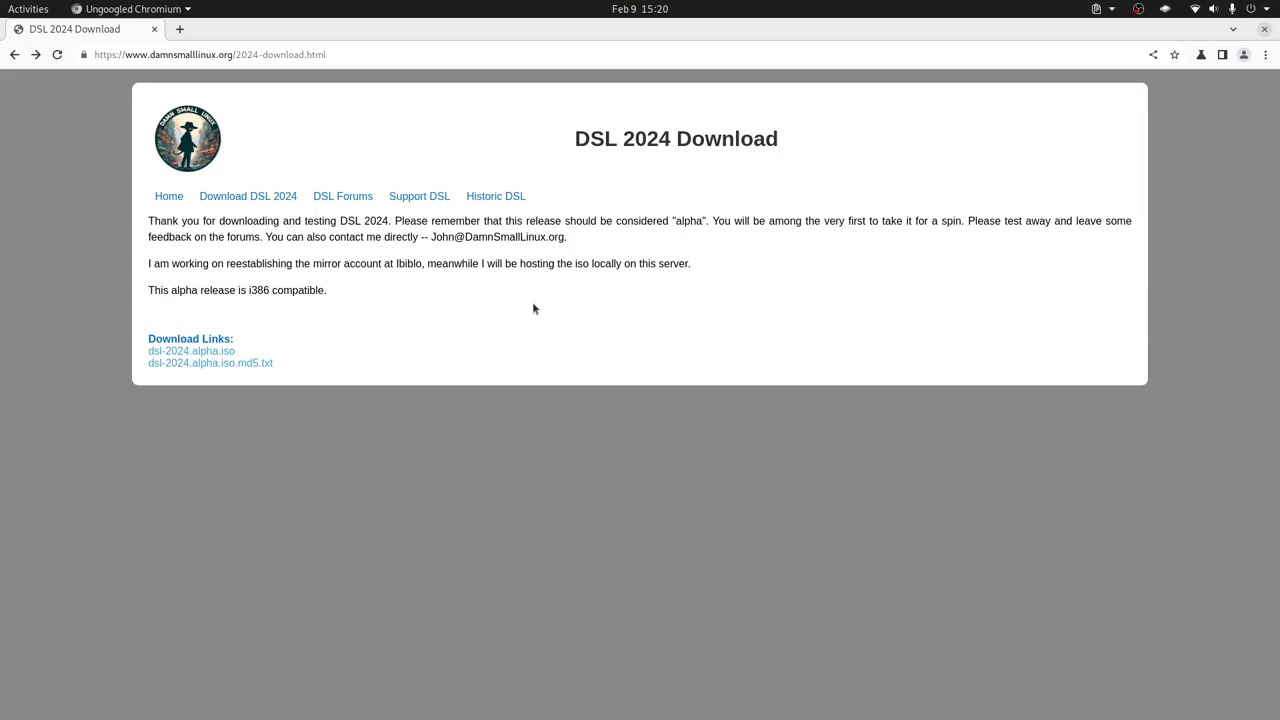
pyautogui.hotkey('alt', 'Tab')
pyautogui.hotkey('alt', 'Tab')
pyautogui.hotkey('alt', 'Tab')
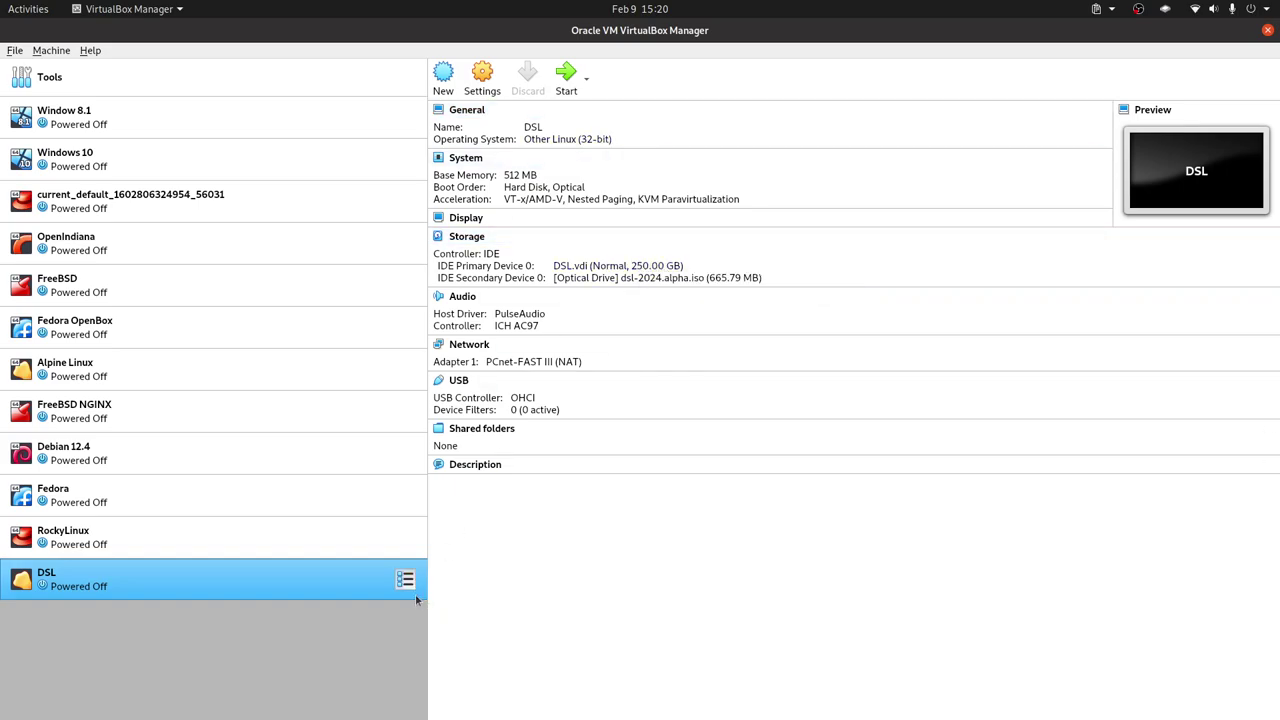
pyautogui.rightClick(350, 589)
pyautogui.click(446, 285)
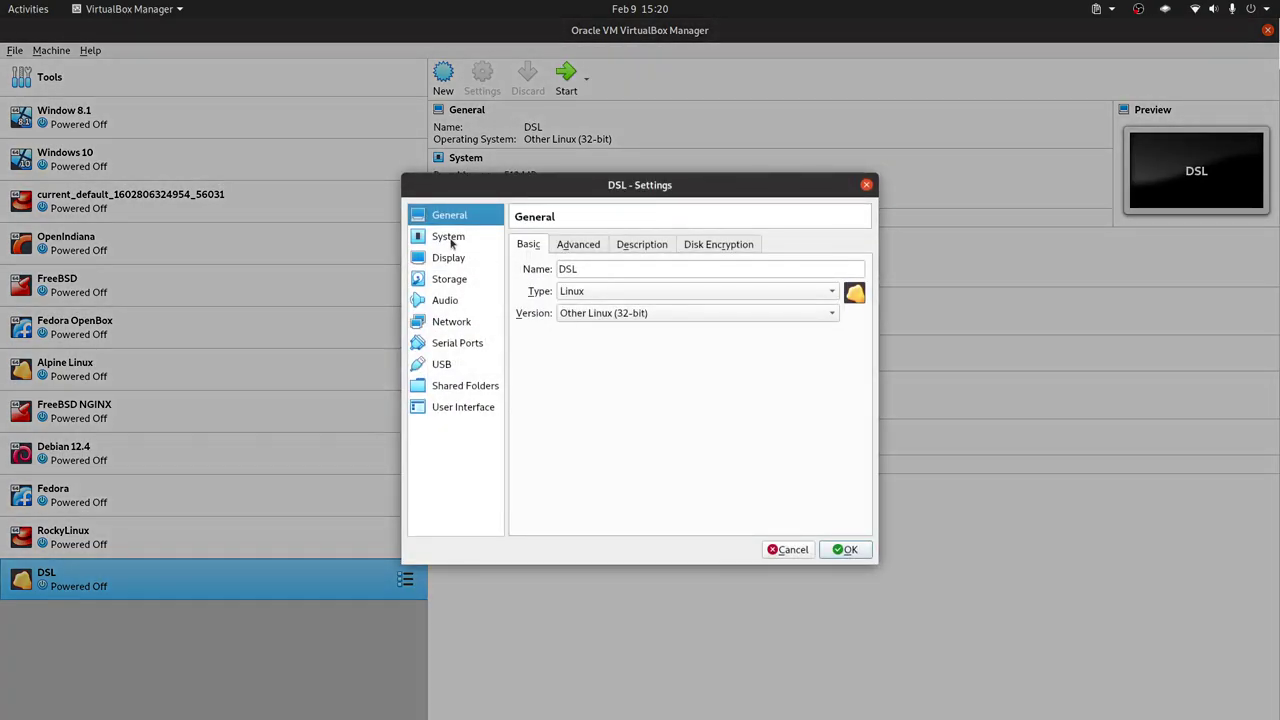
pyautogui.click(451, 238)
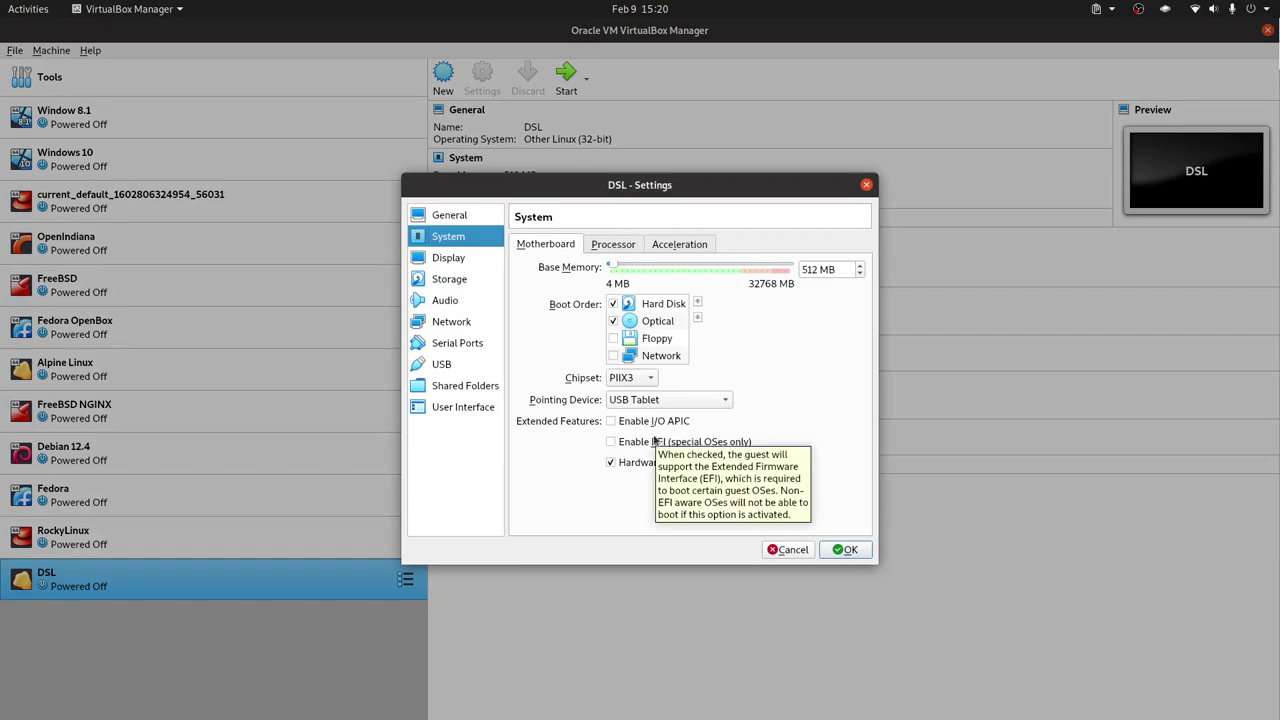
pyautogui.click(845, 549)
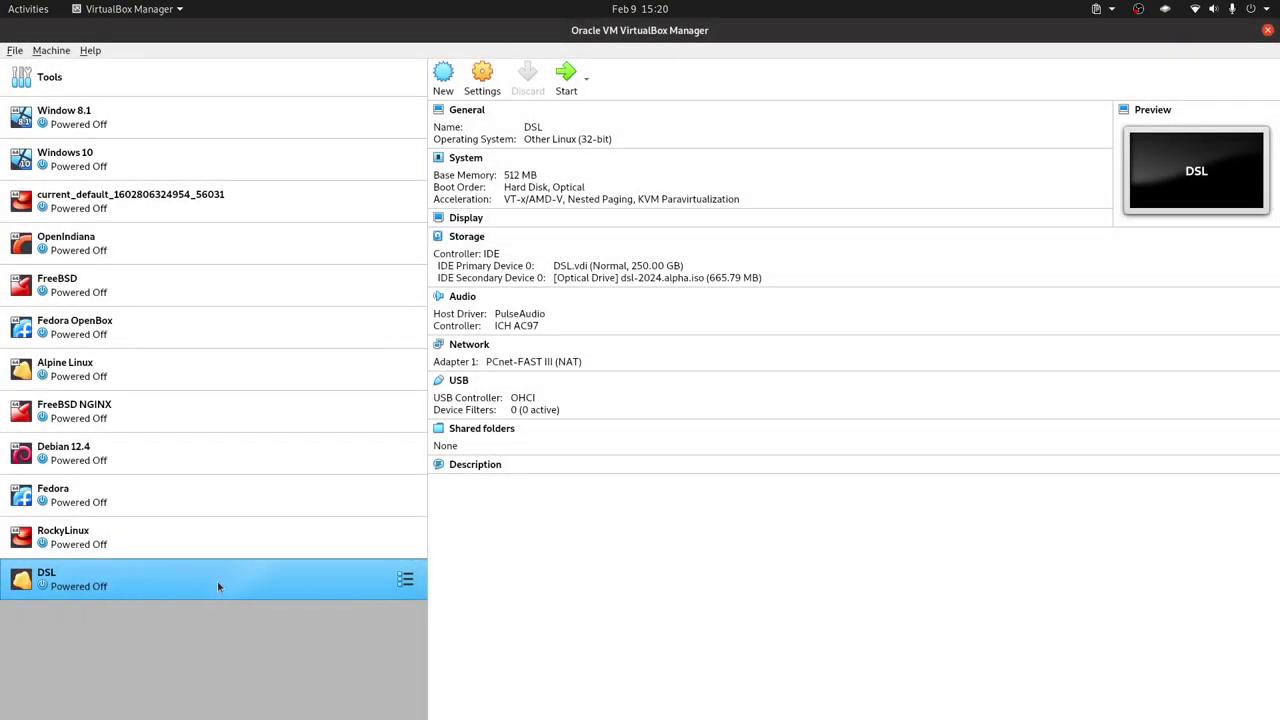
# Start the DSL virtual machine and let it boot to the DSL 2024 live desktop.
pyautogui.doubleClick(217, 587)
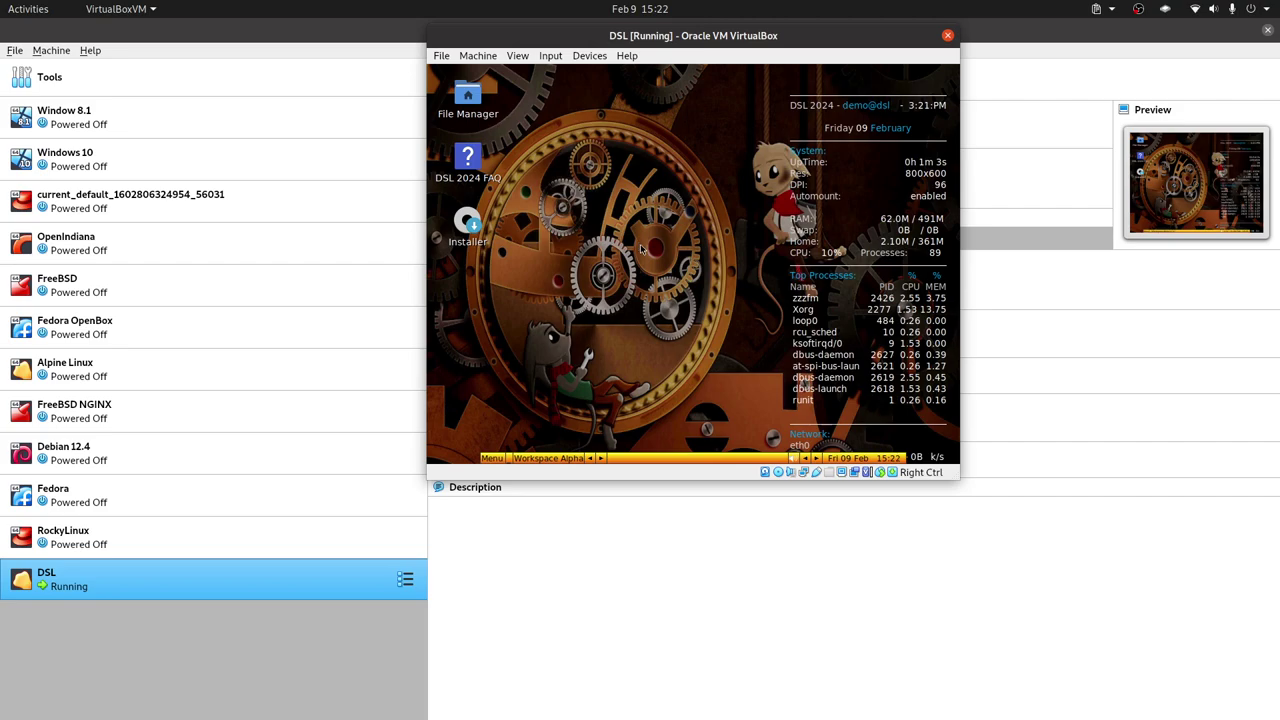
pyautogui.rightClick(638, 241)
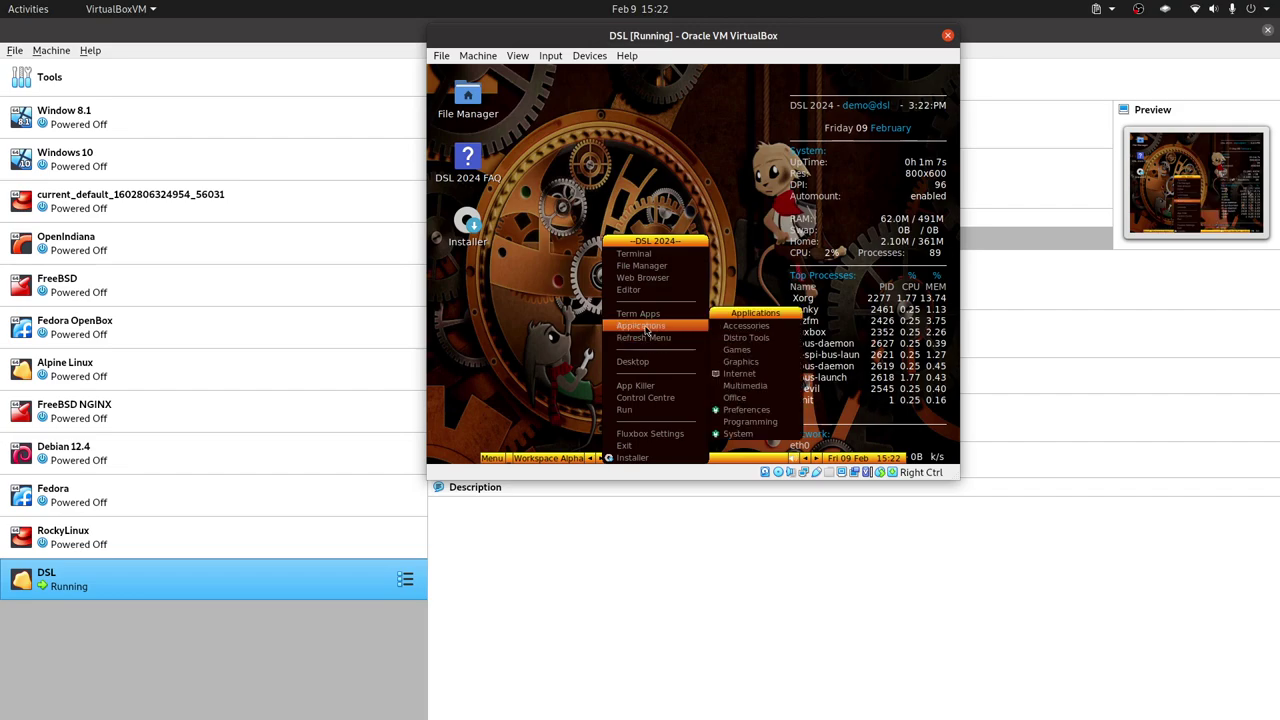
# Launch ARandR from the desktop menu and apply a 1280x1024 resolution to Virtual1.
pyautogui.moveTo(673, 331)
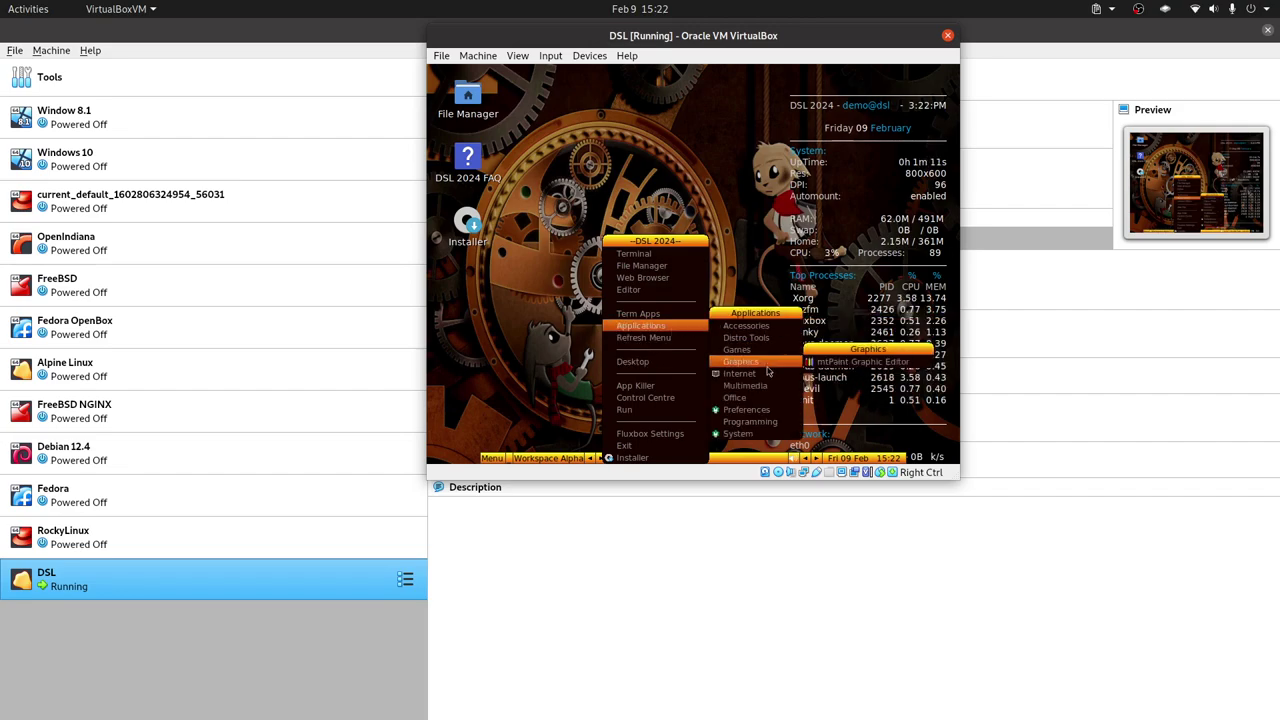
pyautogui.moveTo(765, 415)
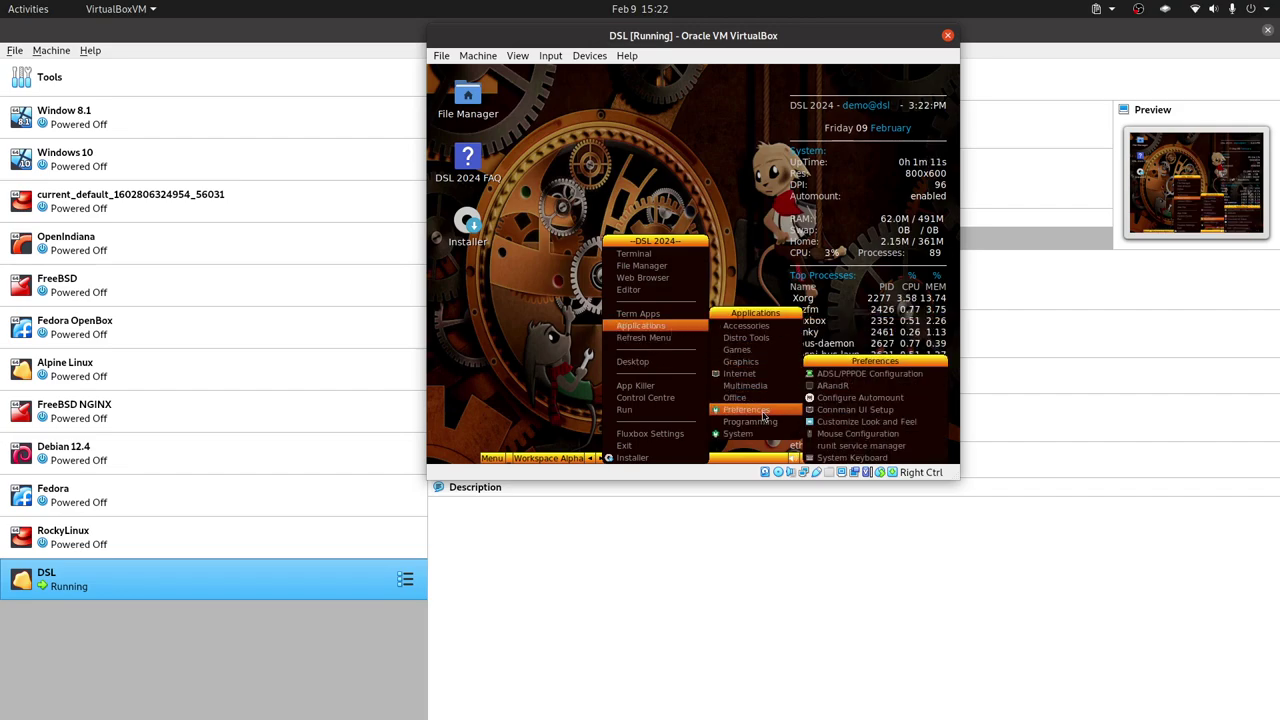
pyautogui.click(832, 385)
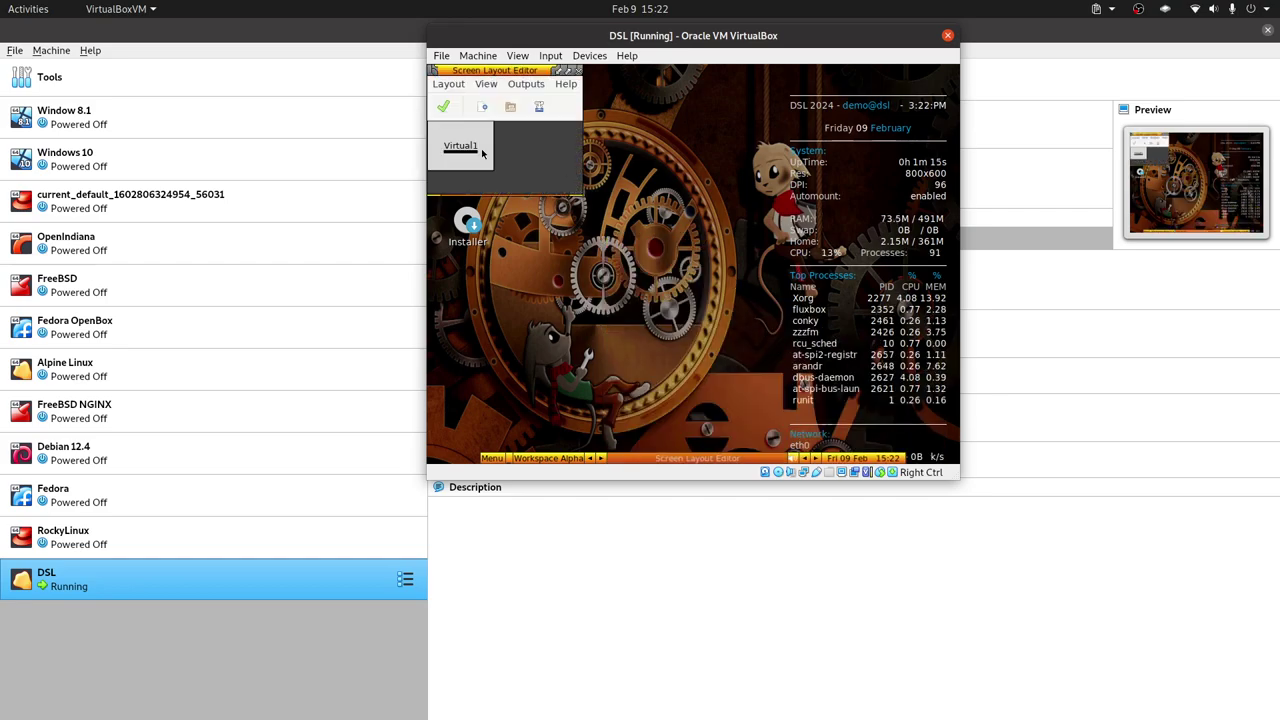
pyautogui.rightClick(466, 148)
pyautogui.moveTo(550, 190)
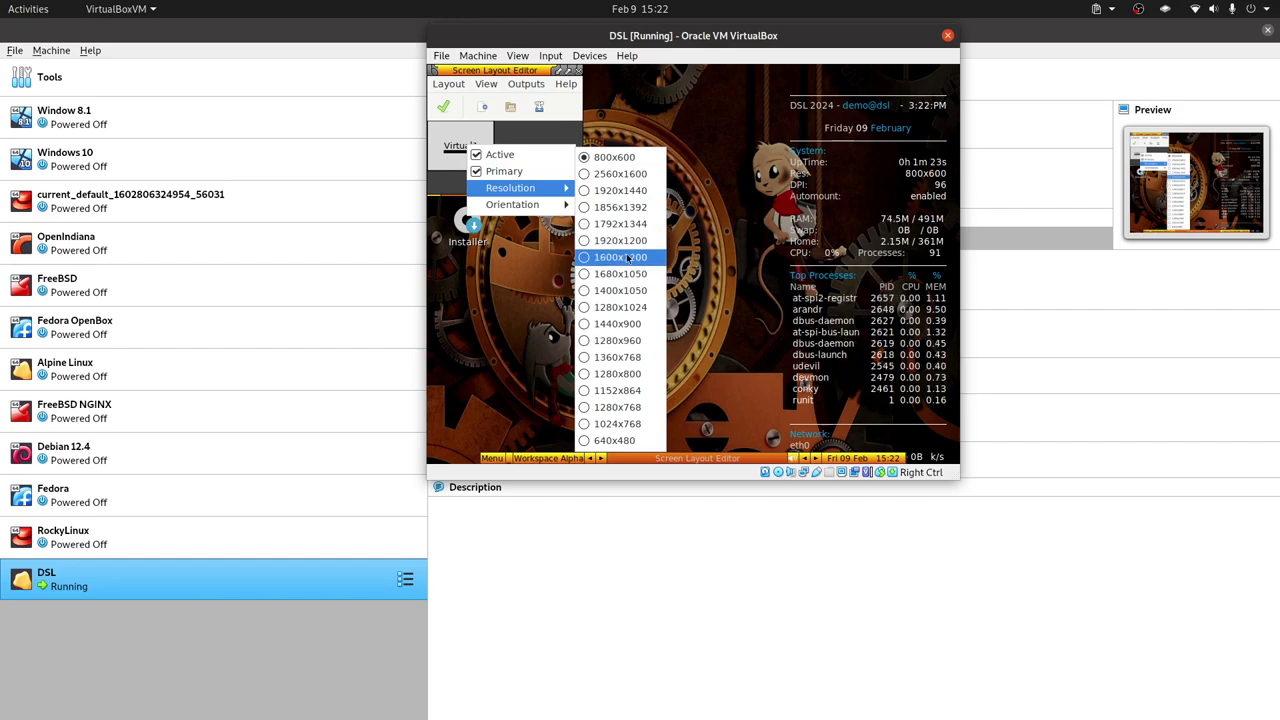
pyautogui.click(633, 309)
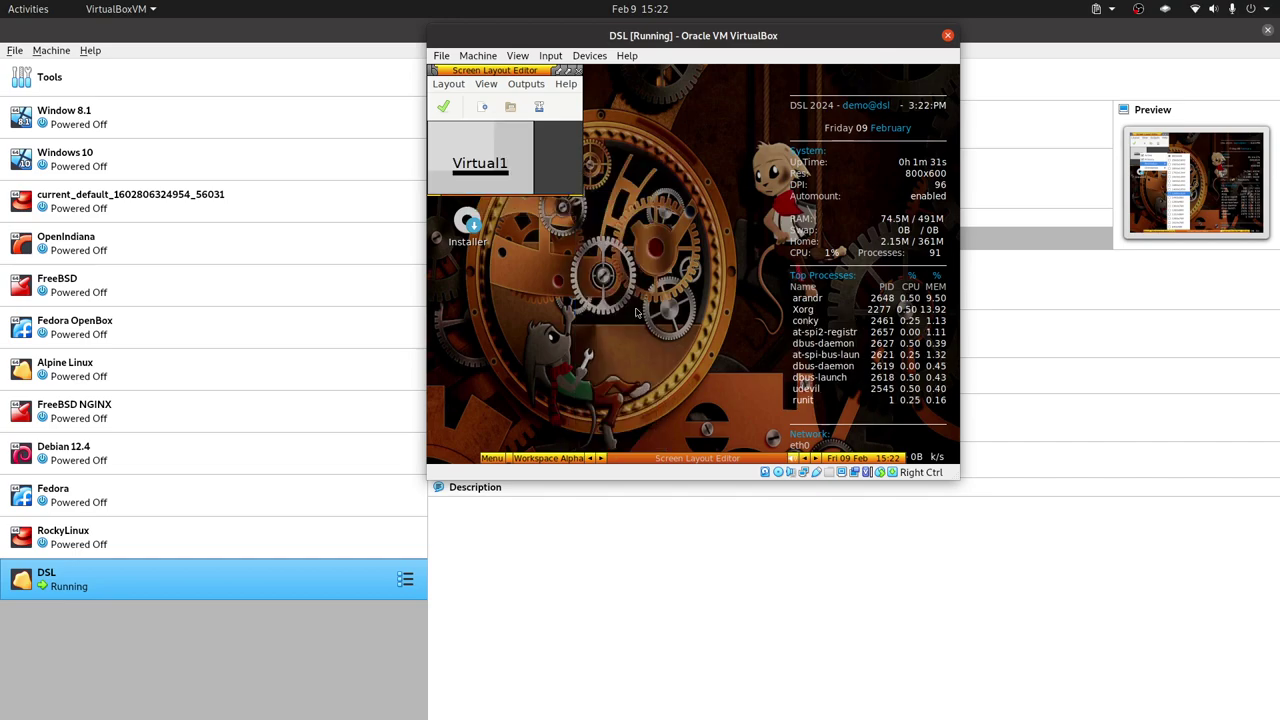
pyautogui.click(444, 107)
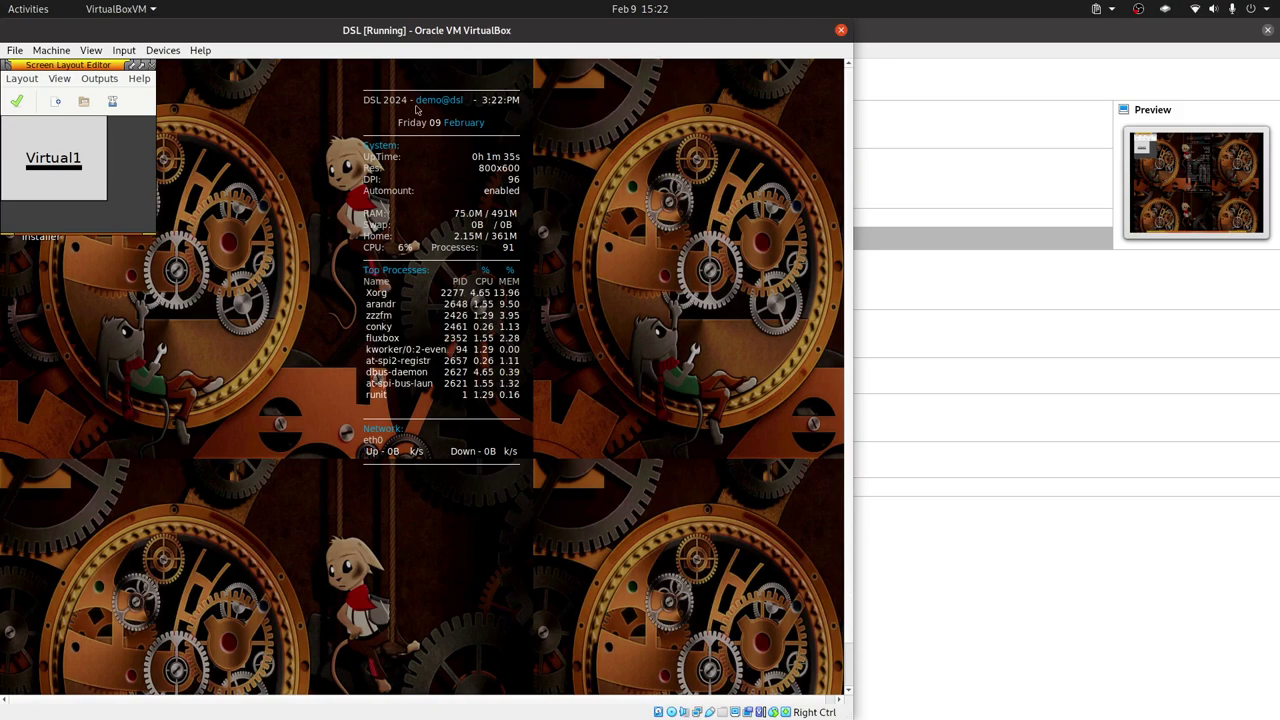
# Switch Virtual1 to 1280x960, apply it, and close the screen layout editor.
pyautogui.rightClick(82, 142)
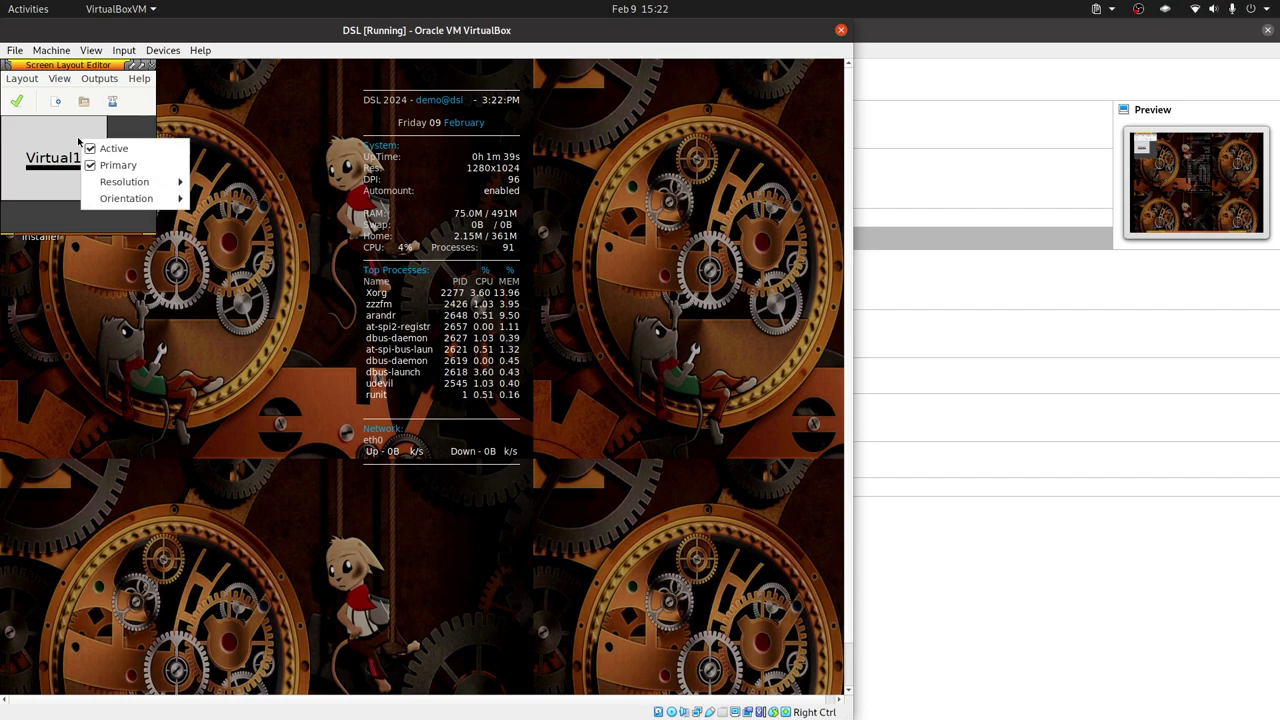
pyautogui.moveTo(138, 184)
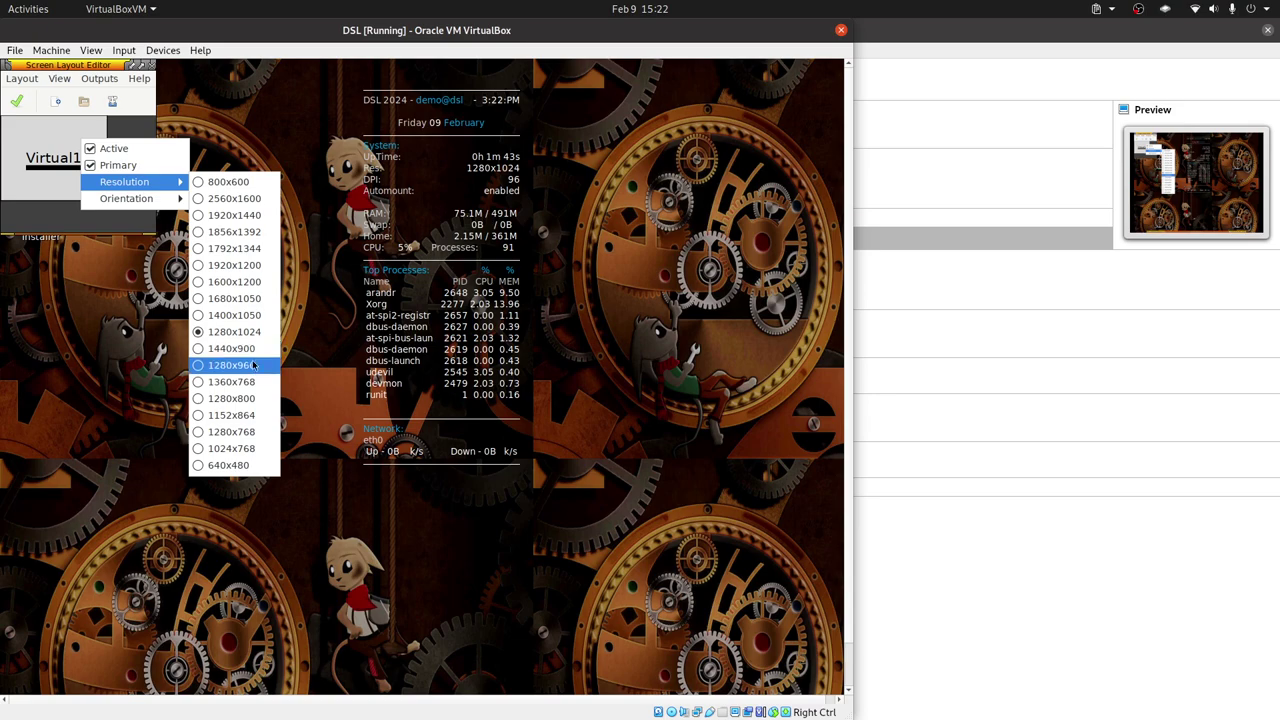
pyautogui.click(250, 368)
pyautogui.click(16, 100)
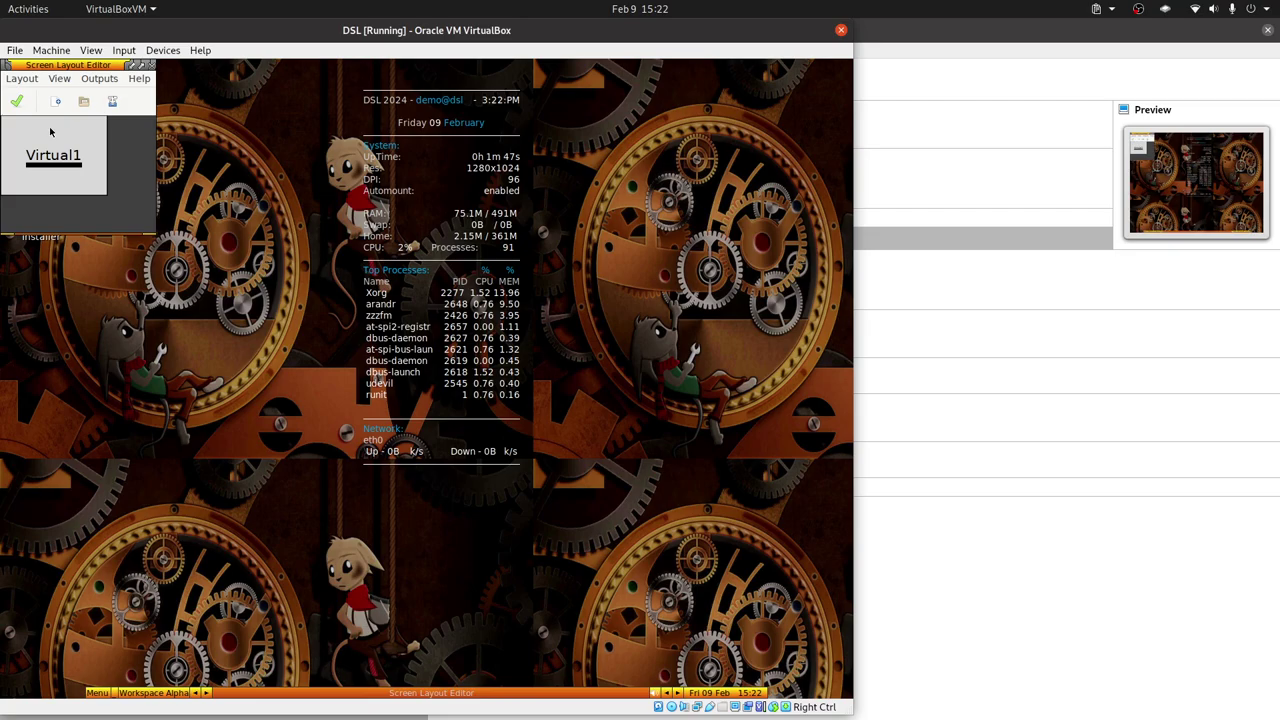
pyautogui.click(149, 65)
pyautogui.moveTo(338, 41); pyautogui.dragTo(755, 30)
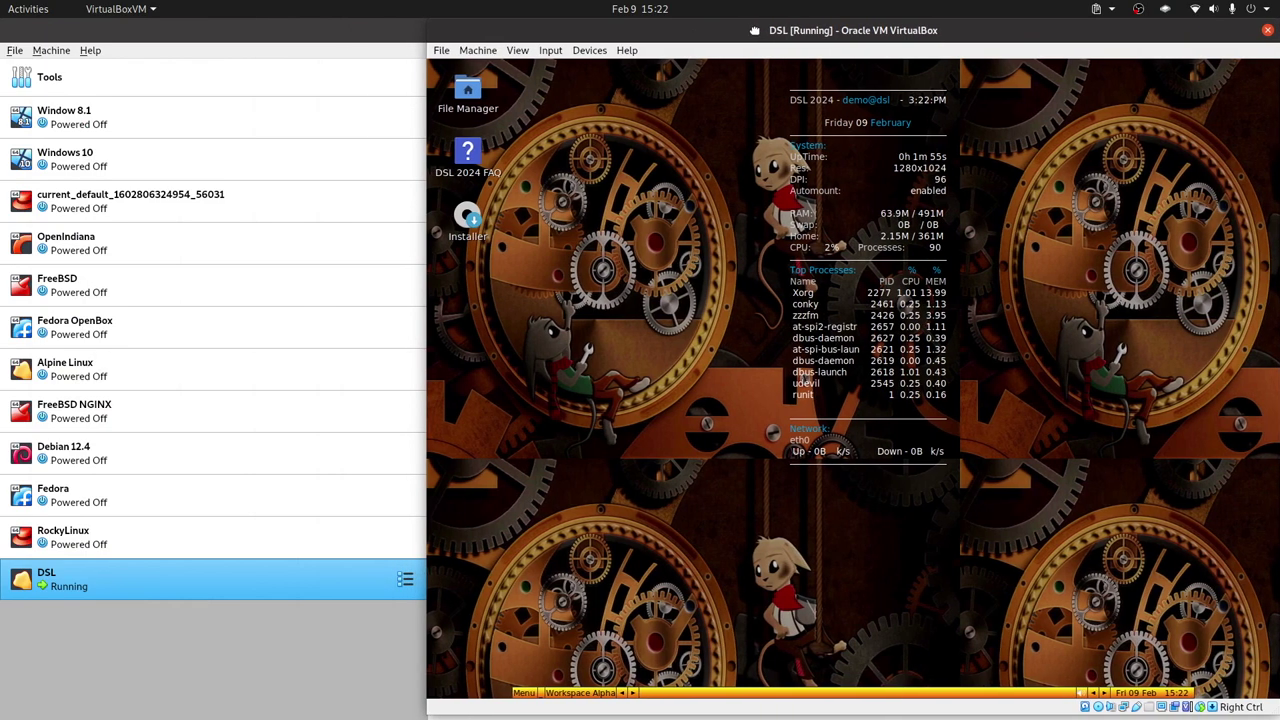
# Launch the DSL installer, dismiss the already-running error, and open Change Keyboard Settings.
pyautogui.click(462, 228)
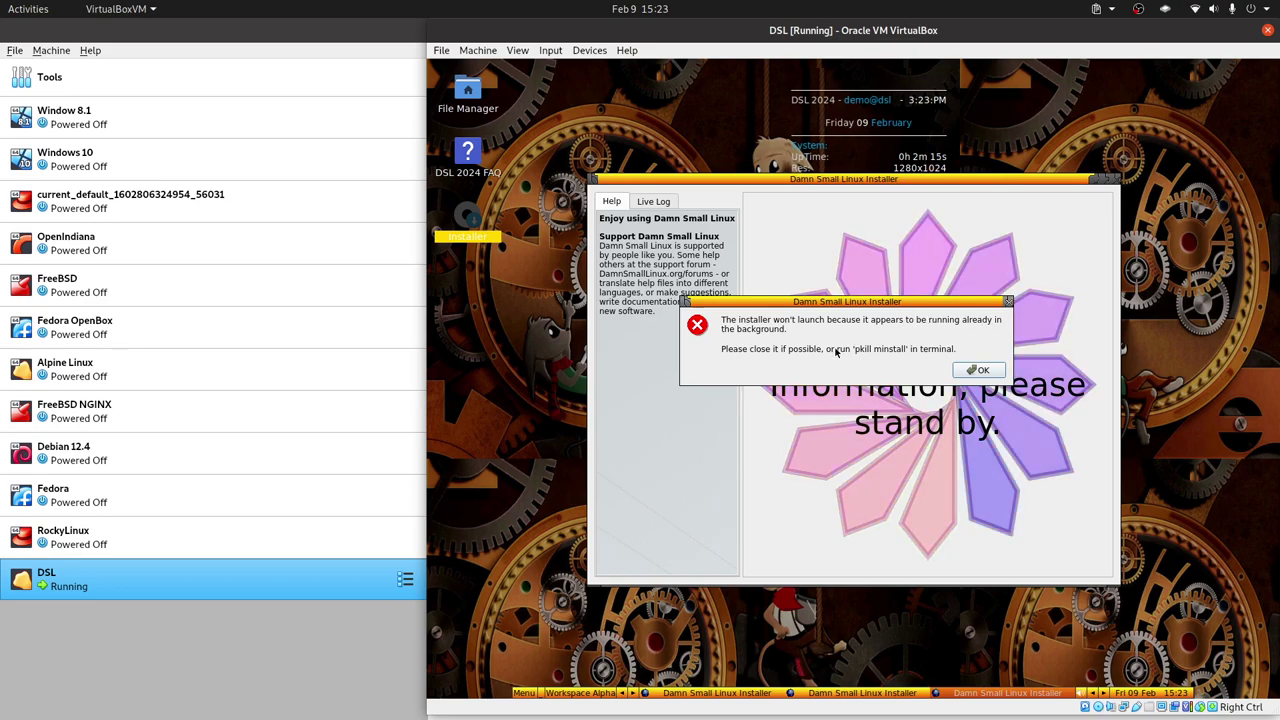
pyautogui.click(979, 372)
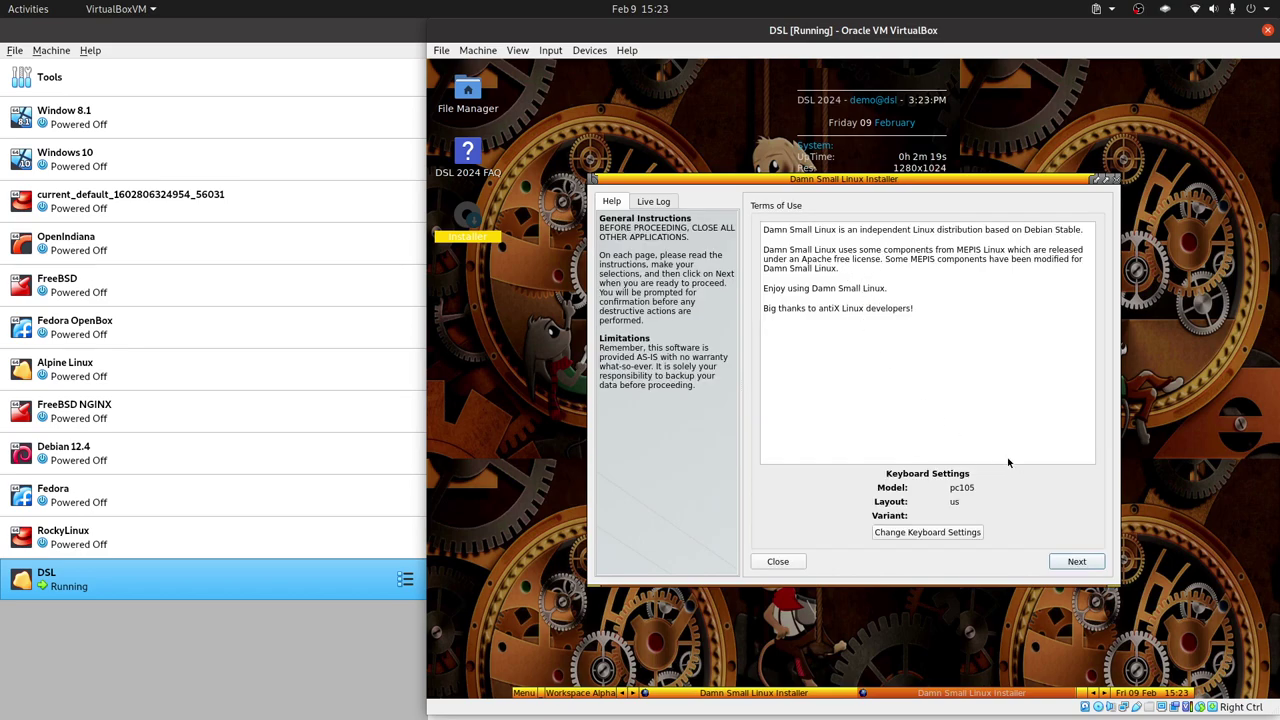
pyautogui.click(926, 536)
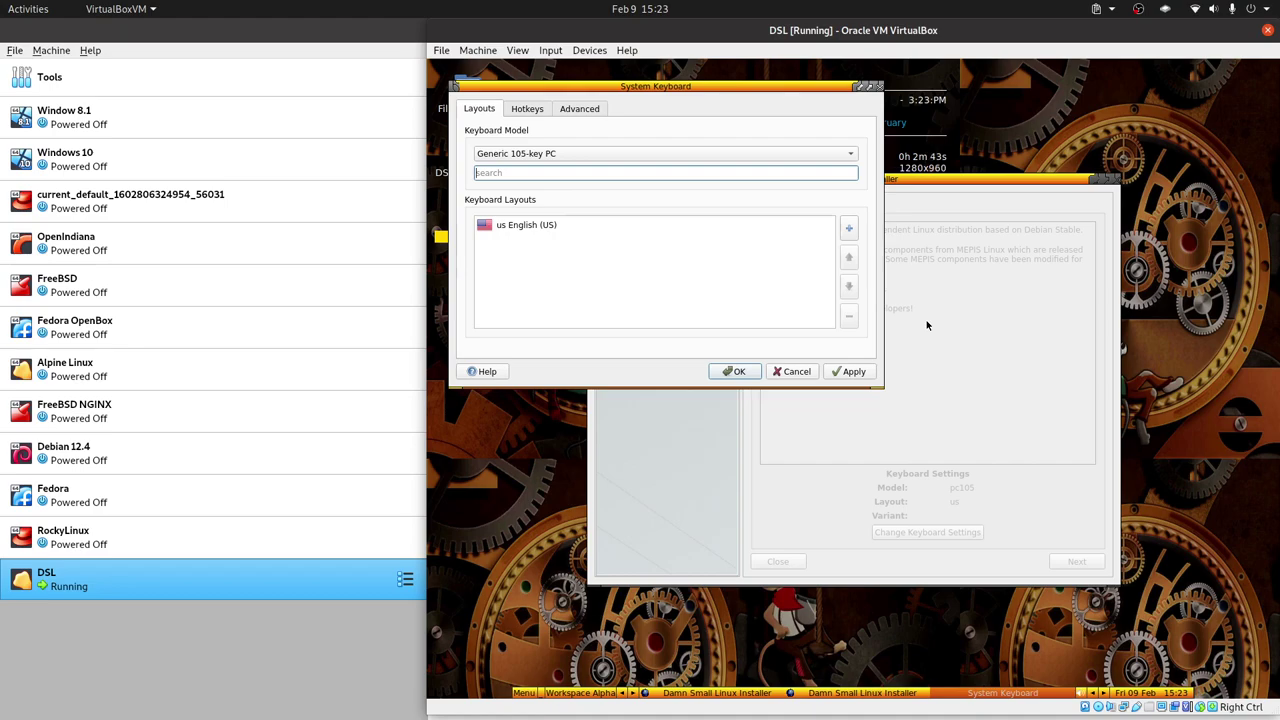
# Add a Carpalx intl. dead-keys English layout variant, then remove it again.
pyautogui.click(670, 228)
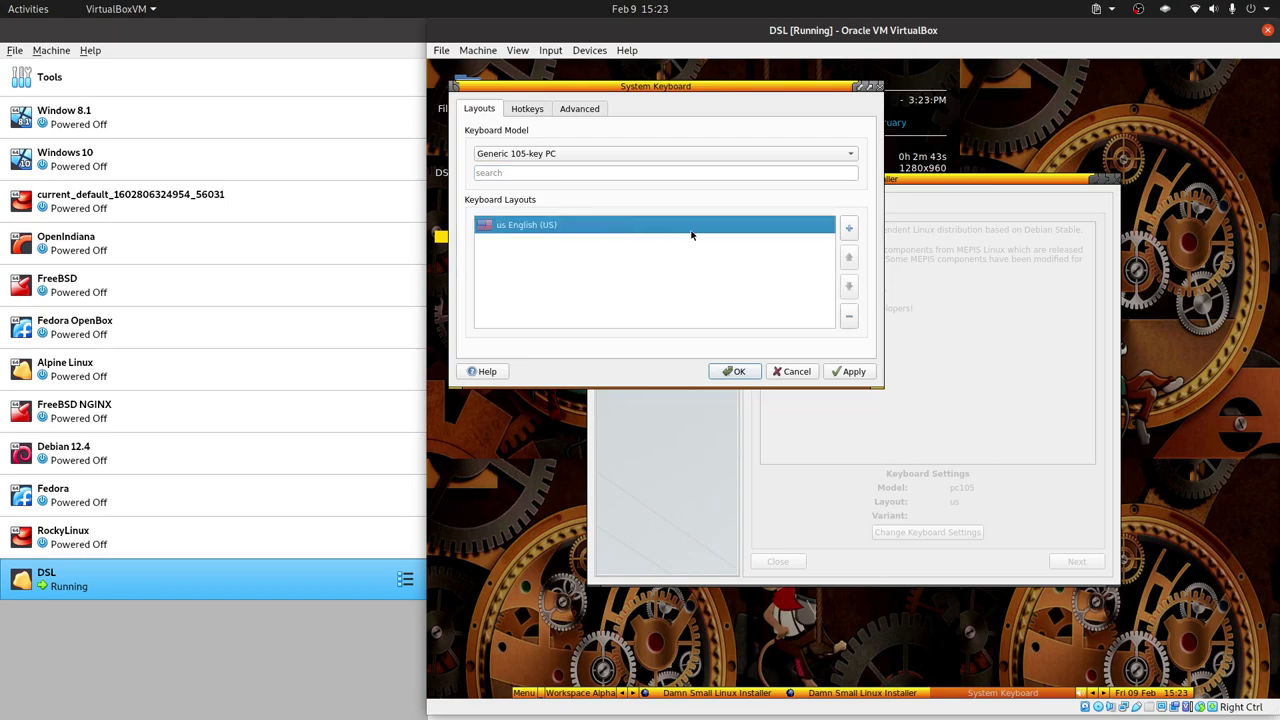
pyautogui.click(848, 228)
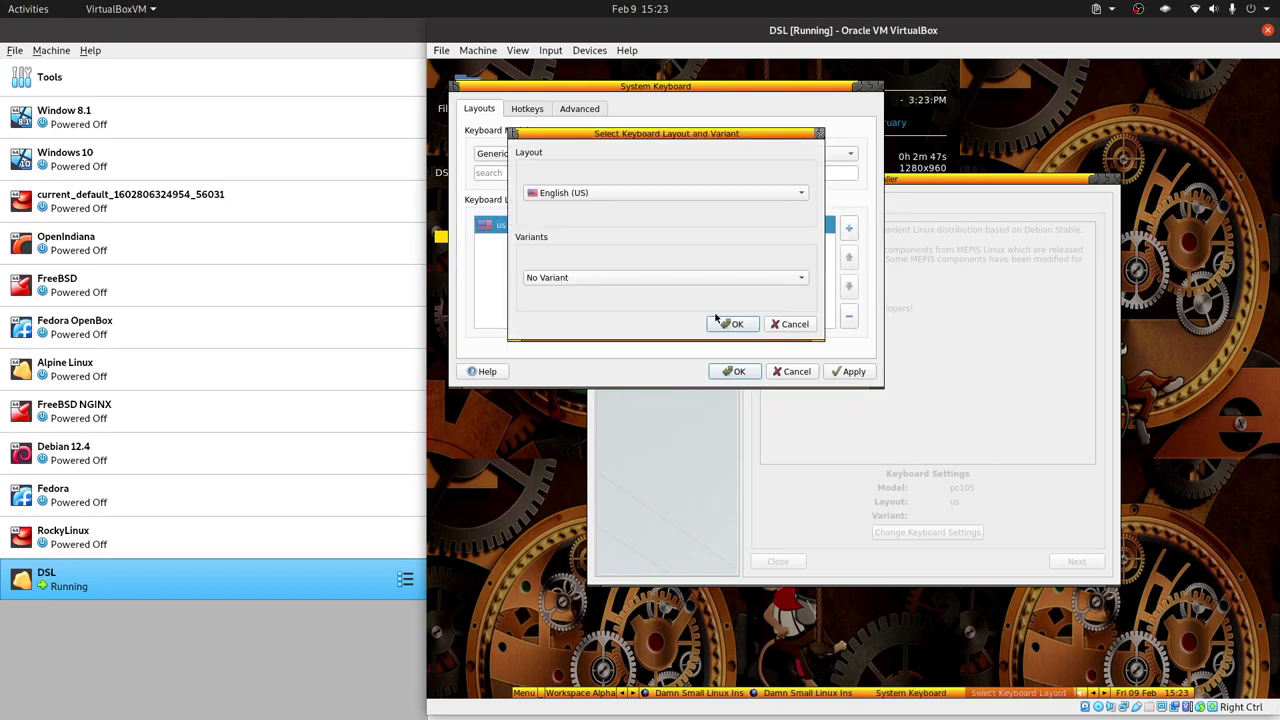
pyautogui.click(658, 282)
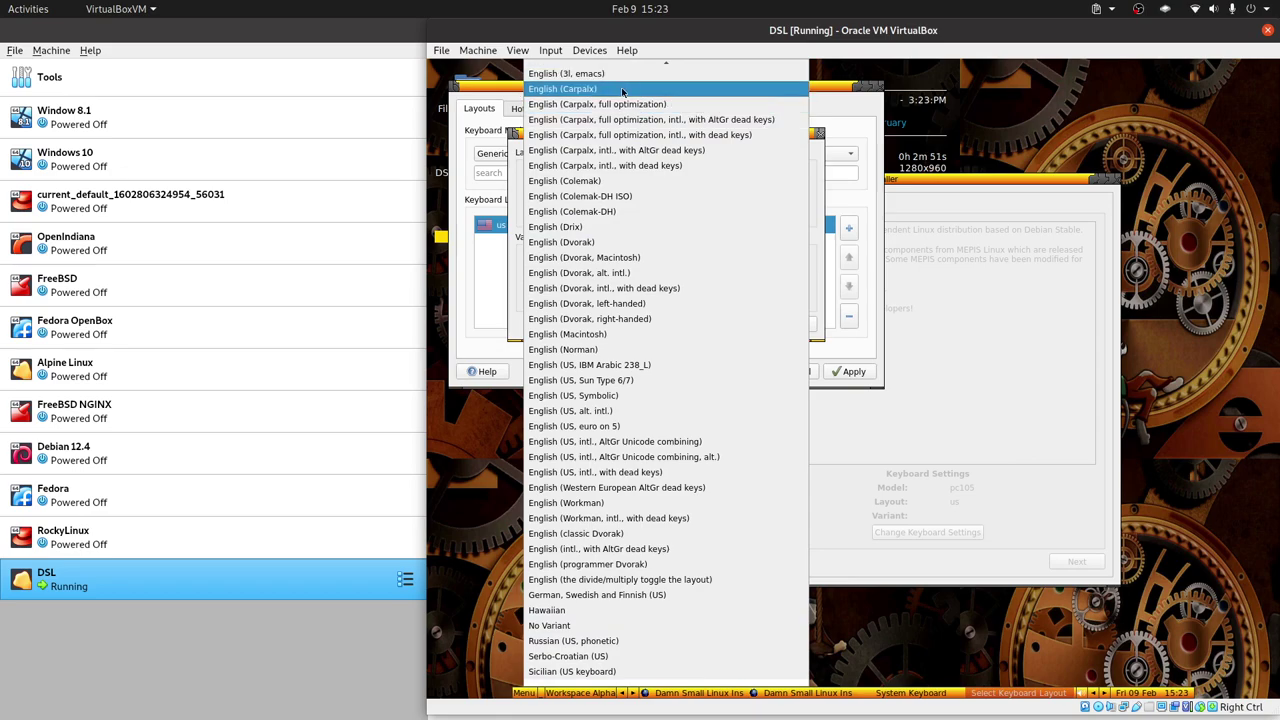
pyautogui.click(658, 166)
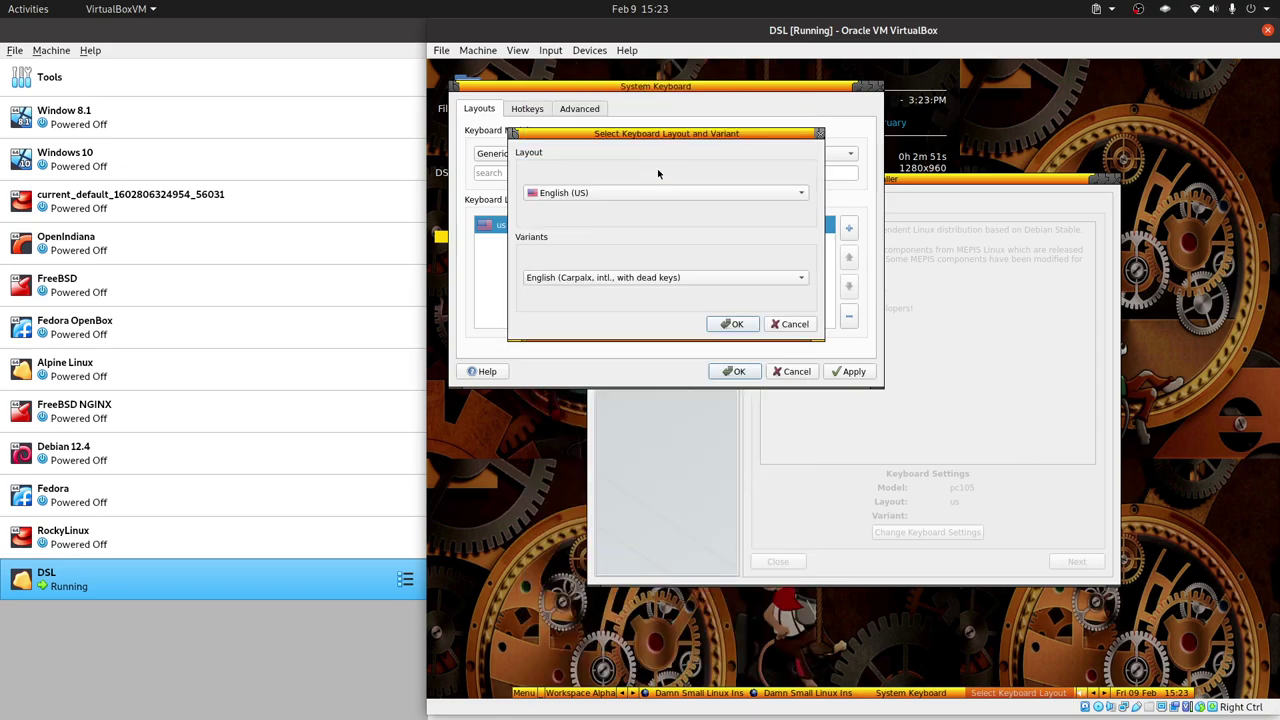
pyautogui.click(731, 323)
pyautogui.click(628, 243)
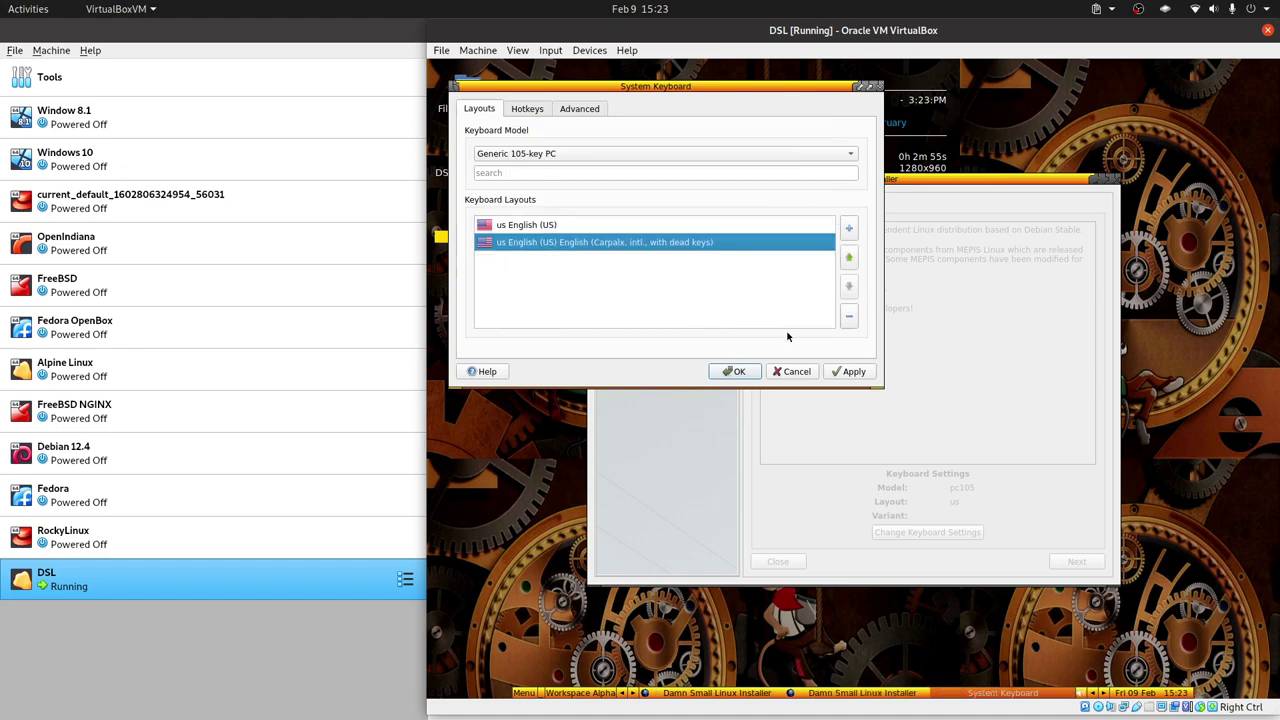
pyautogui.click(849, 316)
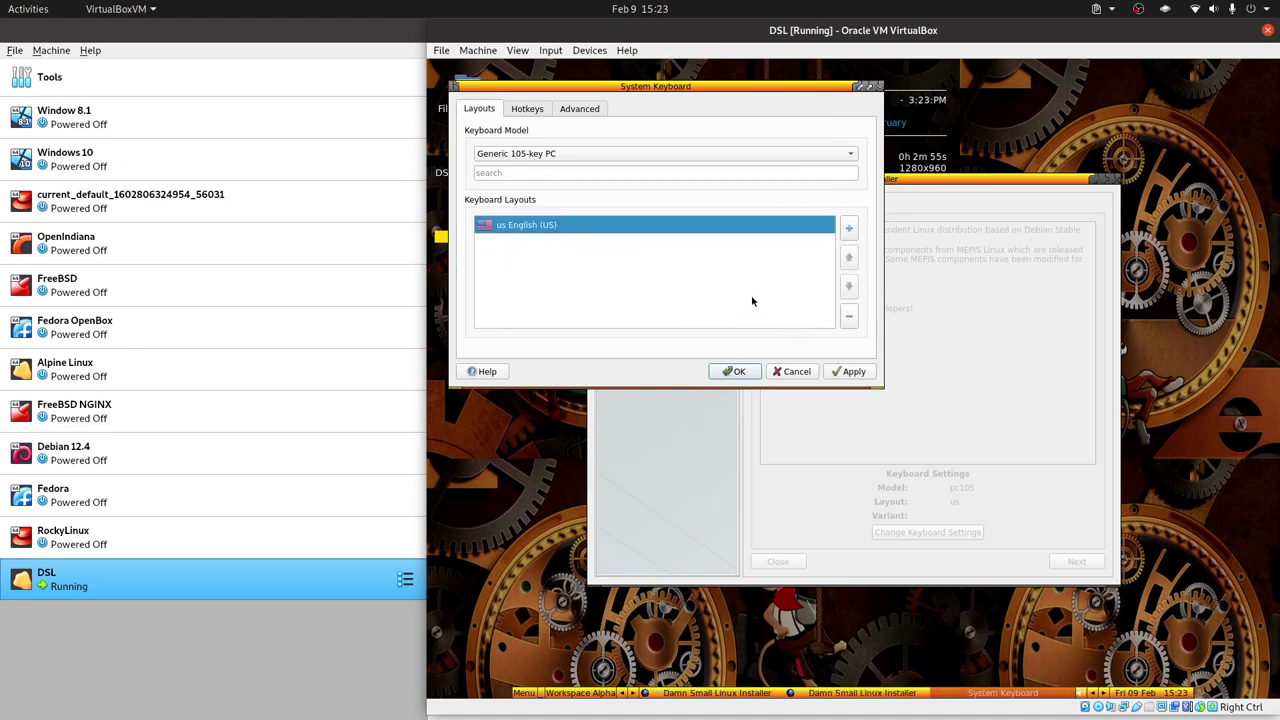
# Add the 'US, intl., with dead keys' layout, remove plain us, and apply.
pyautogui.click(849, 229)
pyautogui.click(643, 276)
pyautogui.scroll(2, 700, 354)
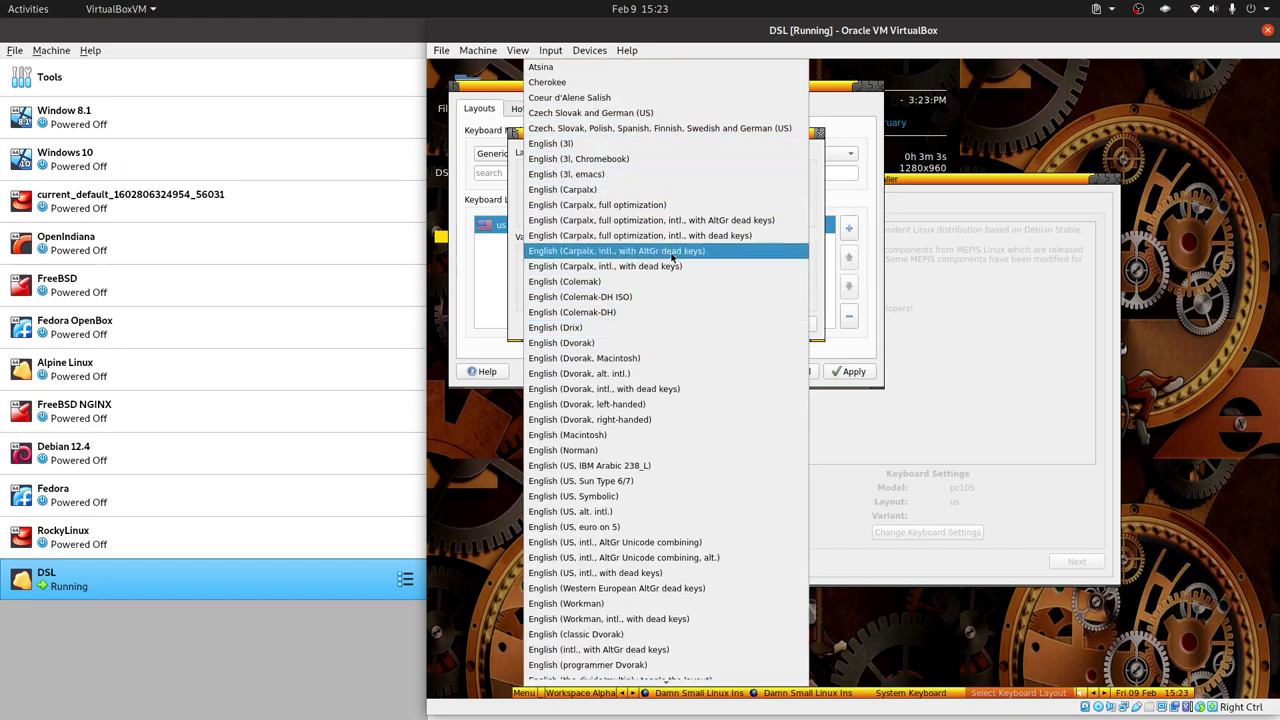
pyautogui.scroll(-2, 670, 344)
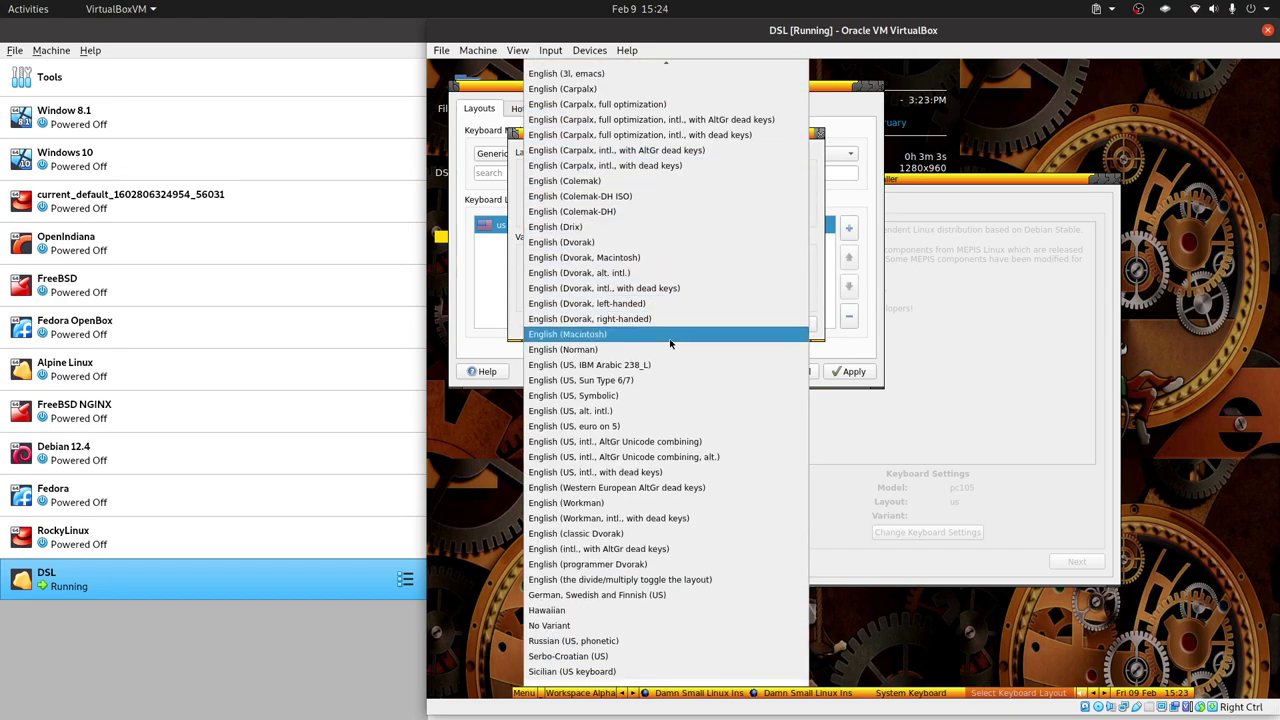
pyautogui.click(665, 474)
pyautogui.click(732, 328)
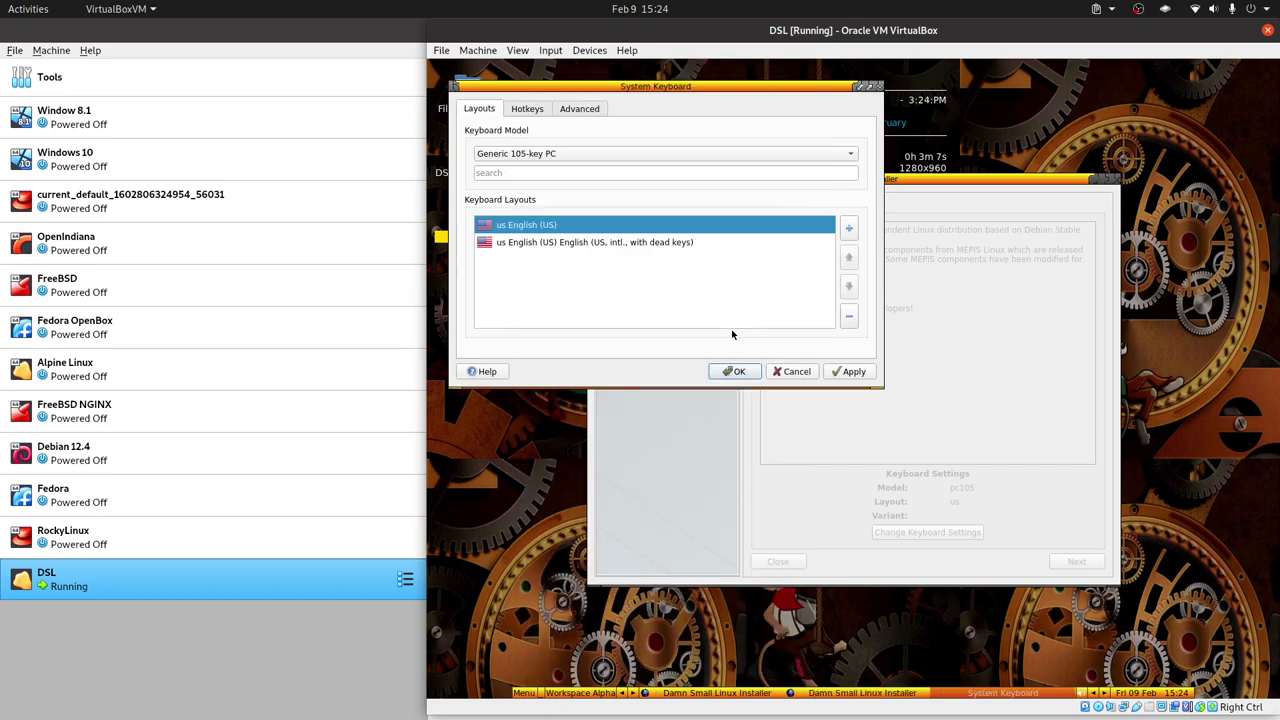
pyautogui.click(848, 318)
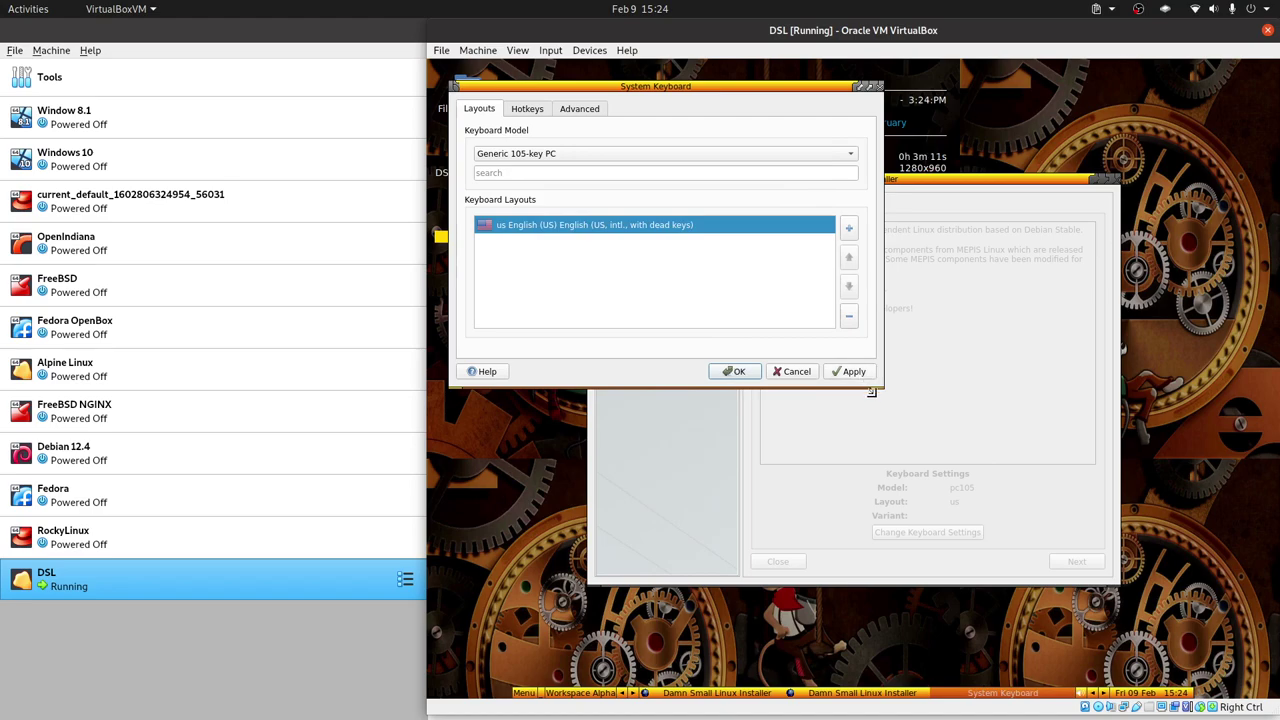
pyautogui.click(727, 373)
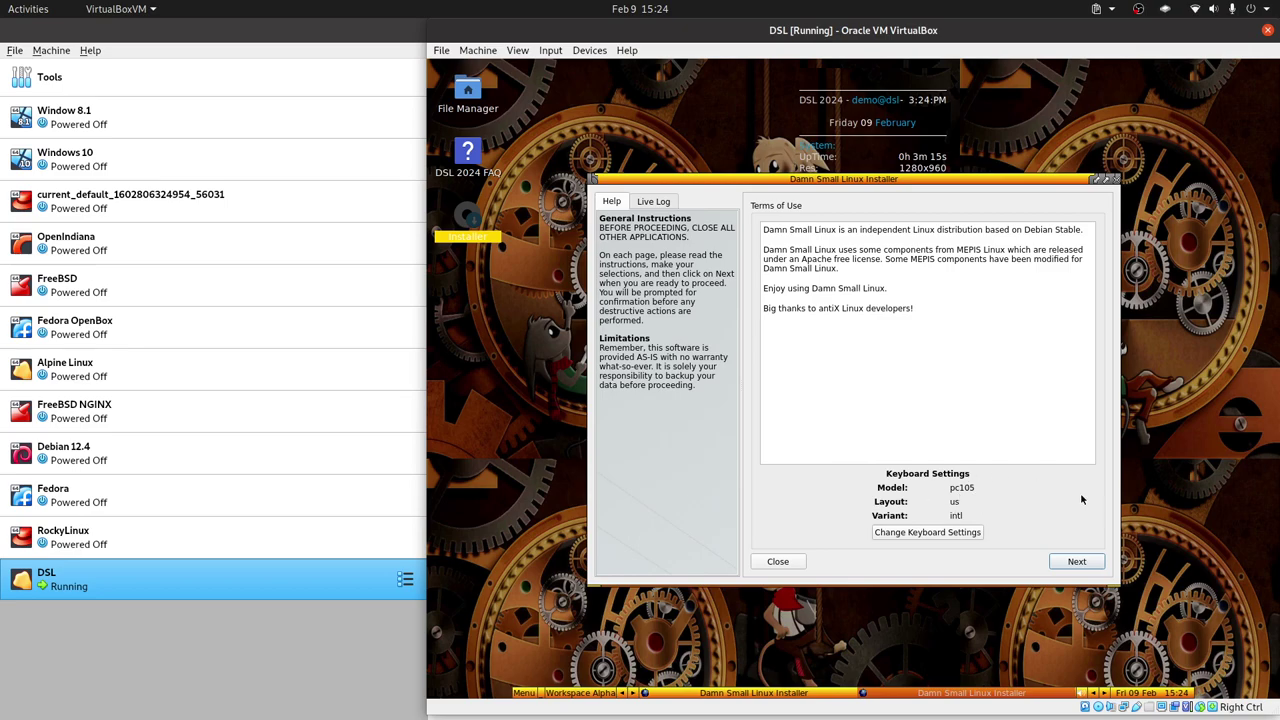
# Accept the terms of use and choose 'Customize the disk layout' to reach the partition list.
pyautogui.click(1090, 563)
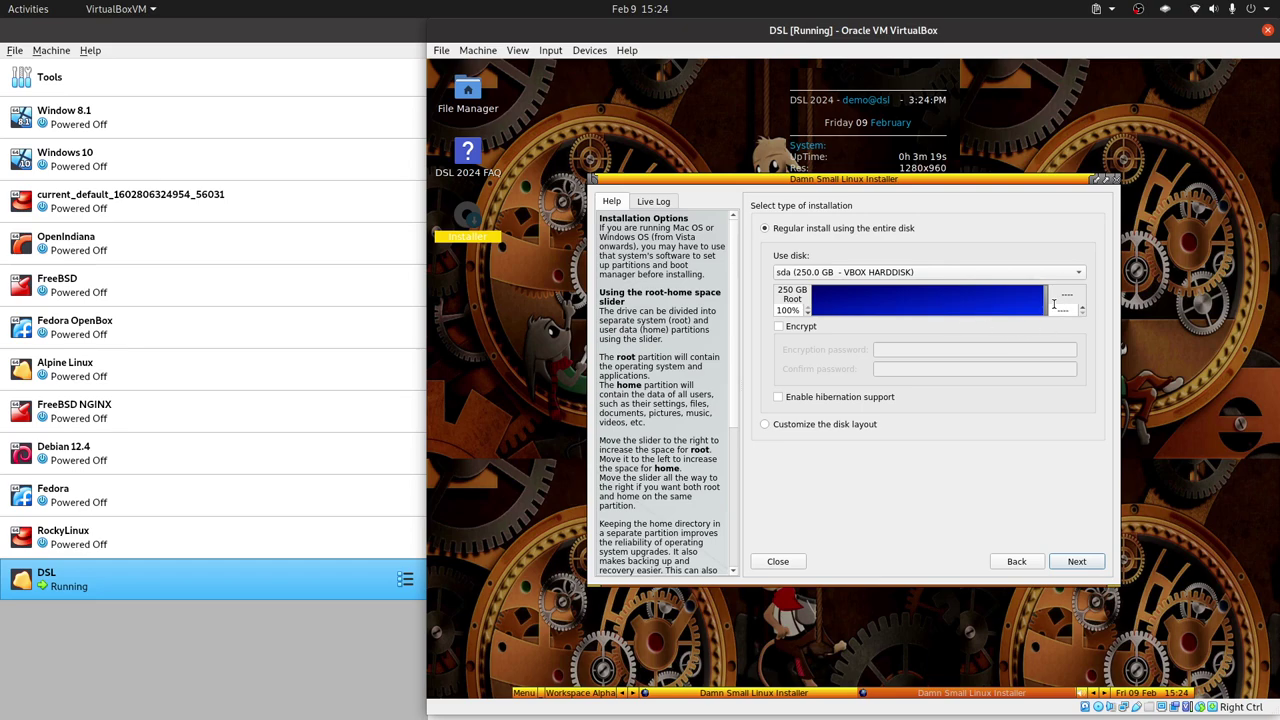
pyautogui.click(800, 424)
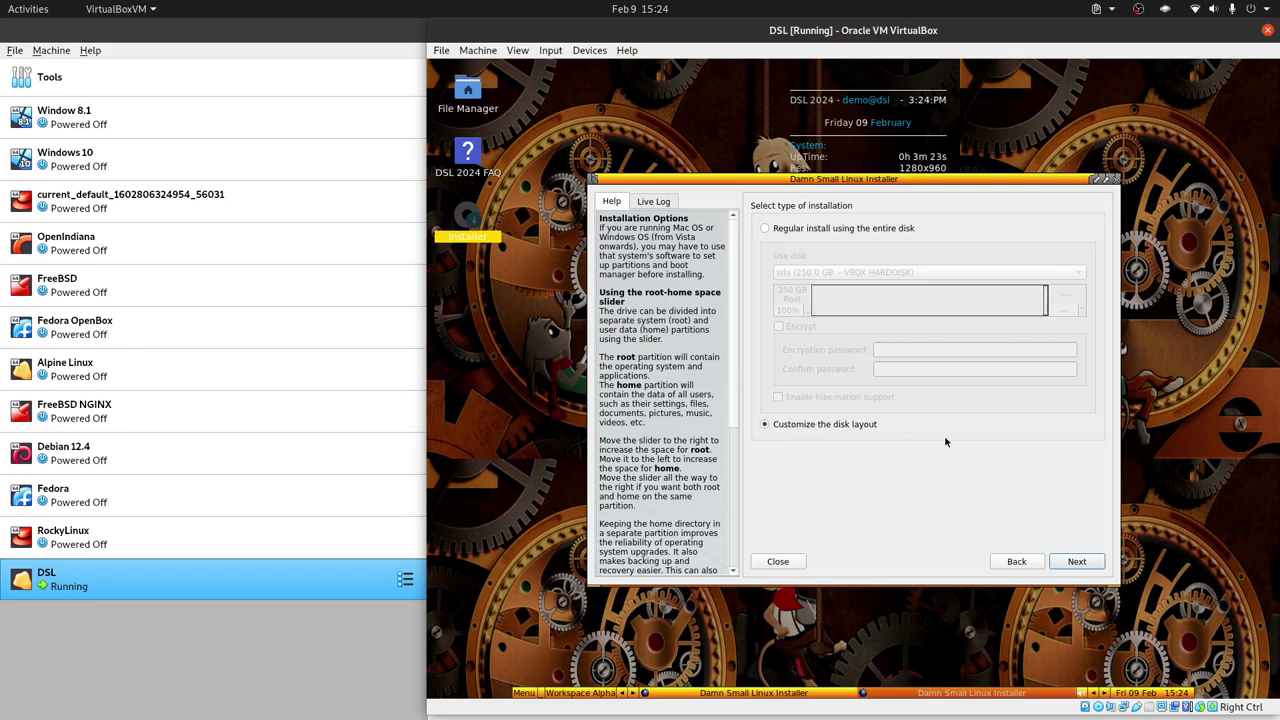
pyautogui.click(1079, 562)
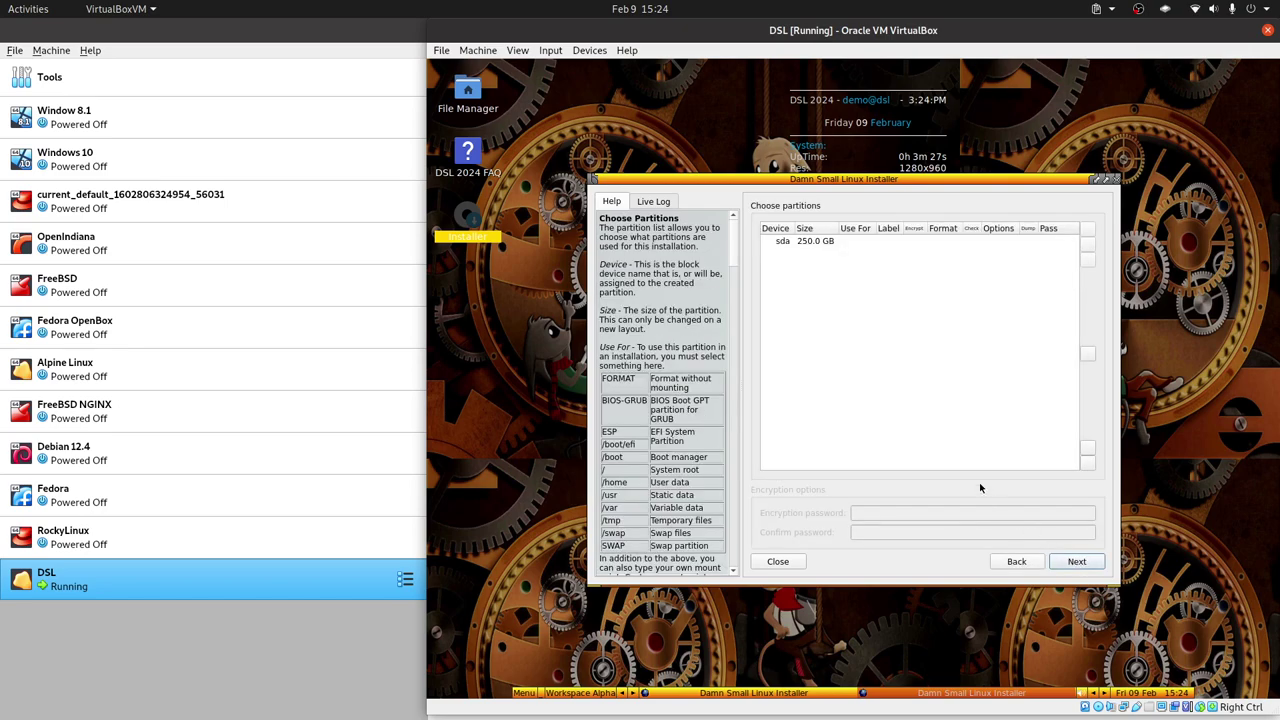
# Set the 250 GB sda disk's partition table to DOS and create partition sda1.
pyautogui.click(817, 241)
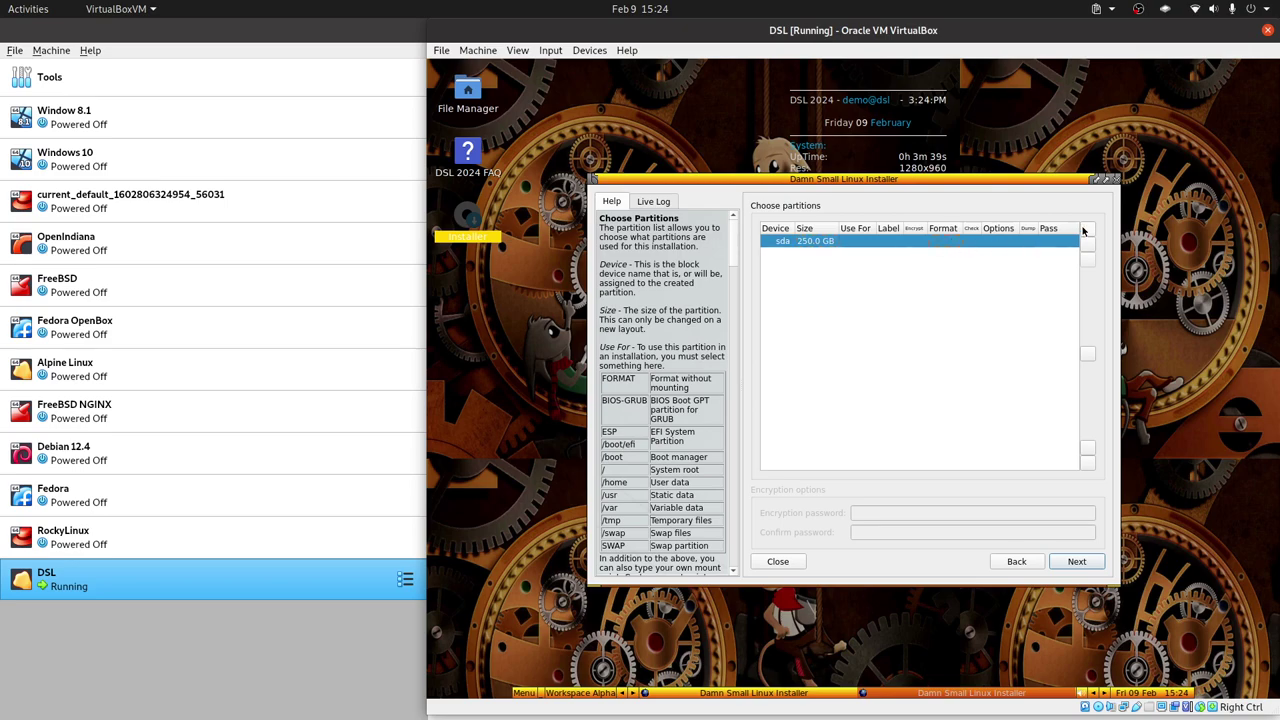
pyautogui.click(950, 243)
pyautogui.click(956, 243)
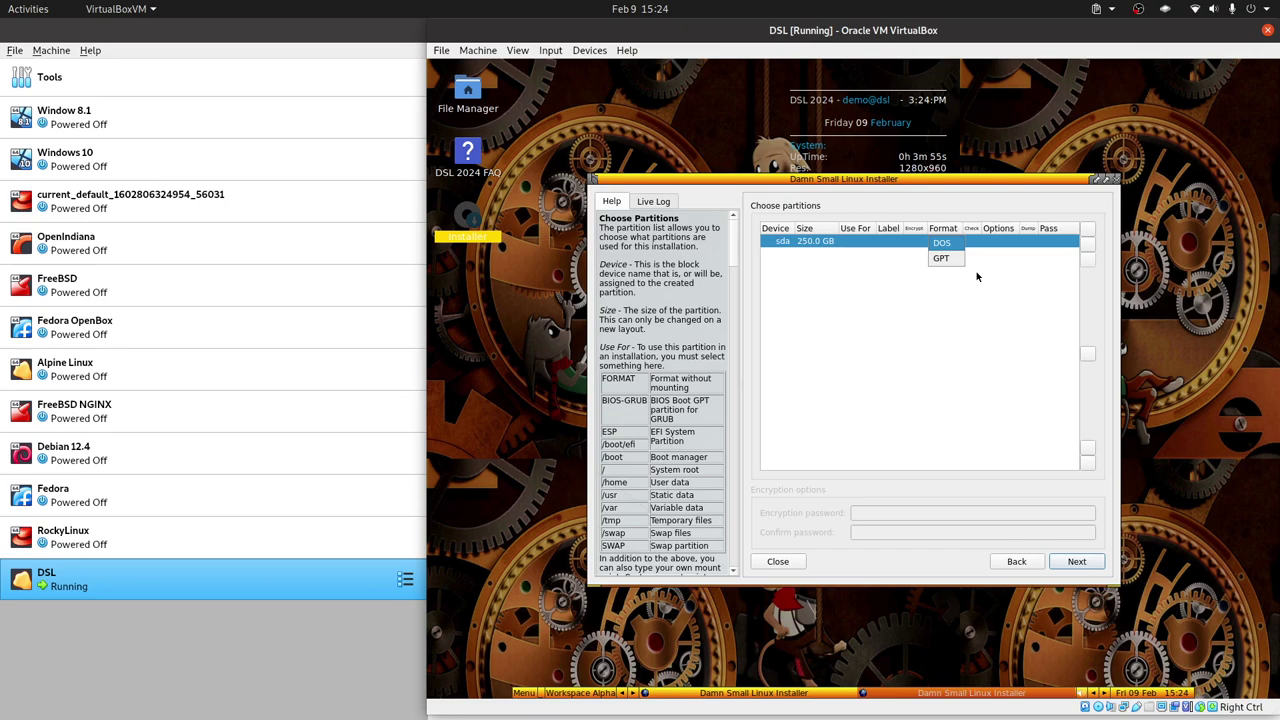
pyautogui.click(965, 271)
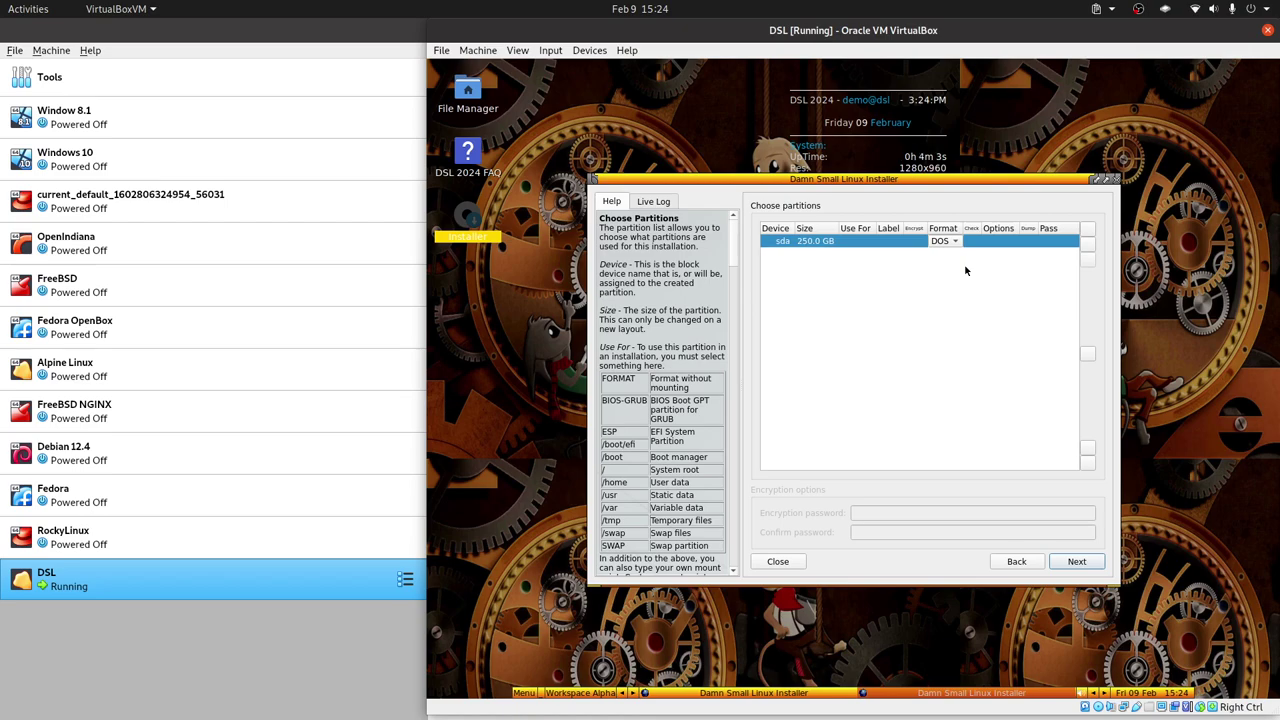
pyautogui.click(1087, 244)
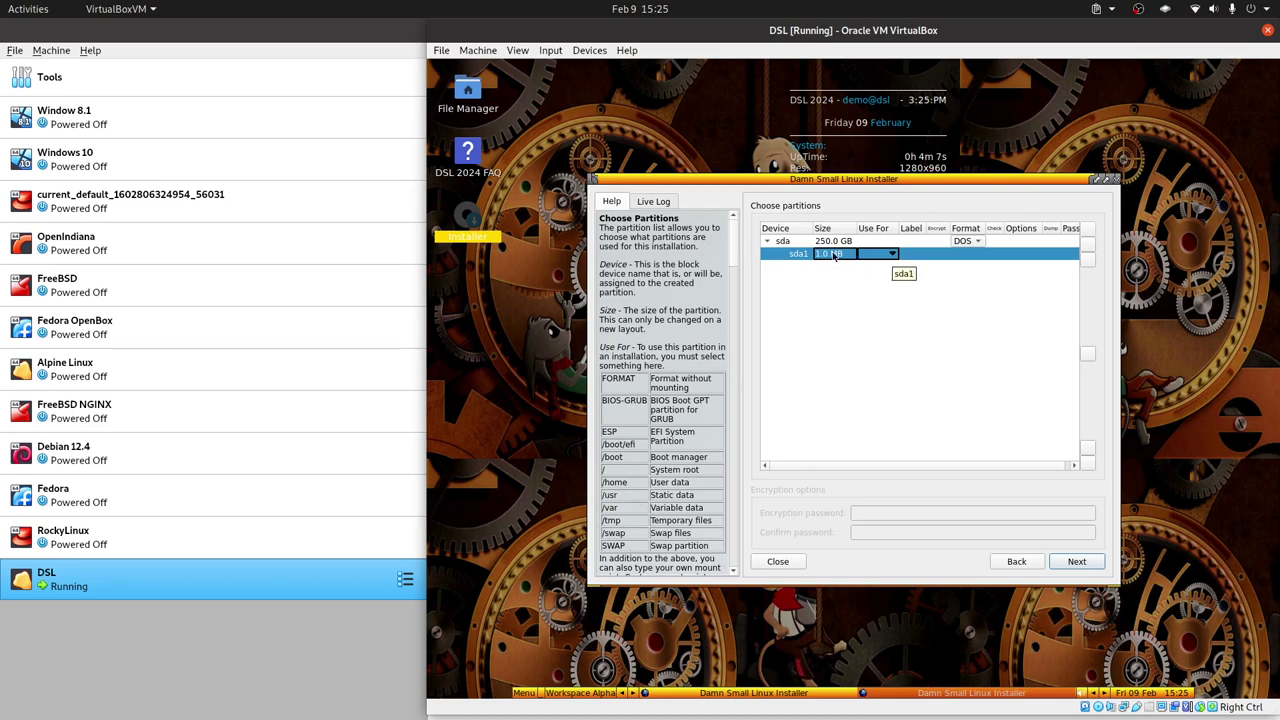
# Size sda1 to 256 MB and set it as an ext4 /boot partition.
pyautogui.click(843, 254)
pyautogui.write('256MB')
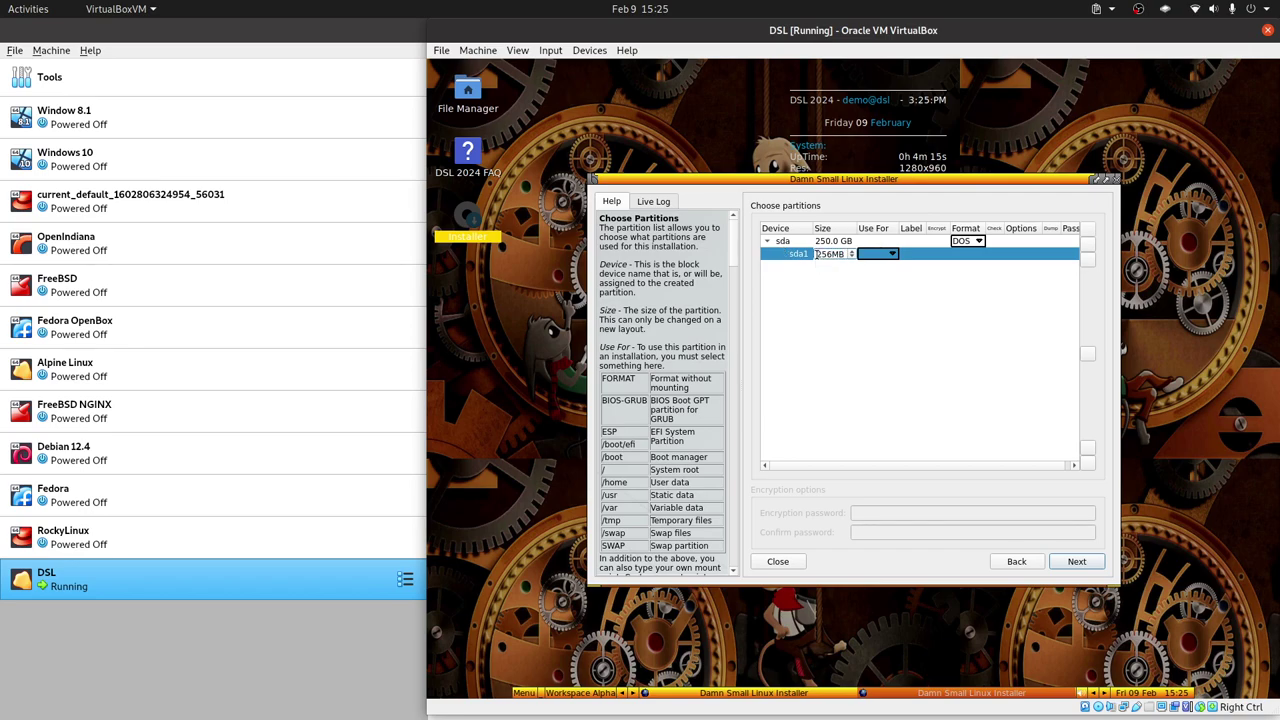
pyautogui.moveTo(829, 254); pyautogui.dragTo(813, 259)
pyautogui.press('Return')
pyautogui.click(891, 257)
pyautogui.click(891, 257)
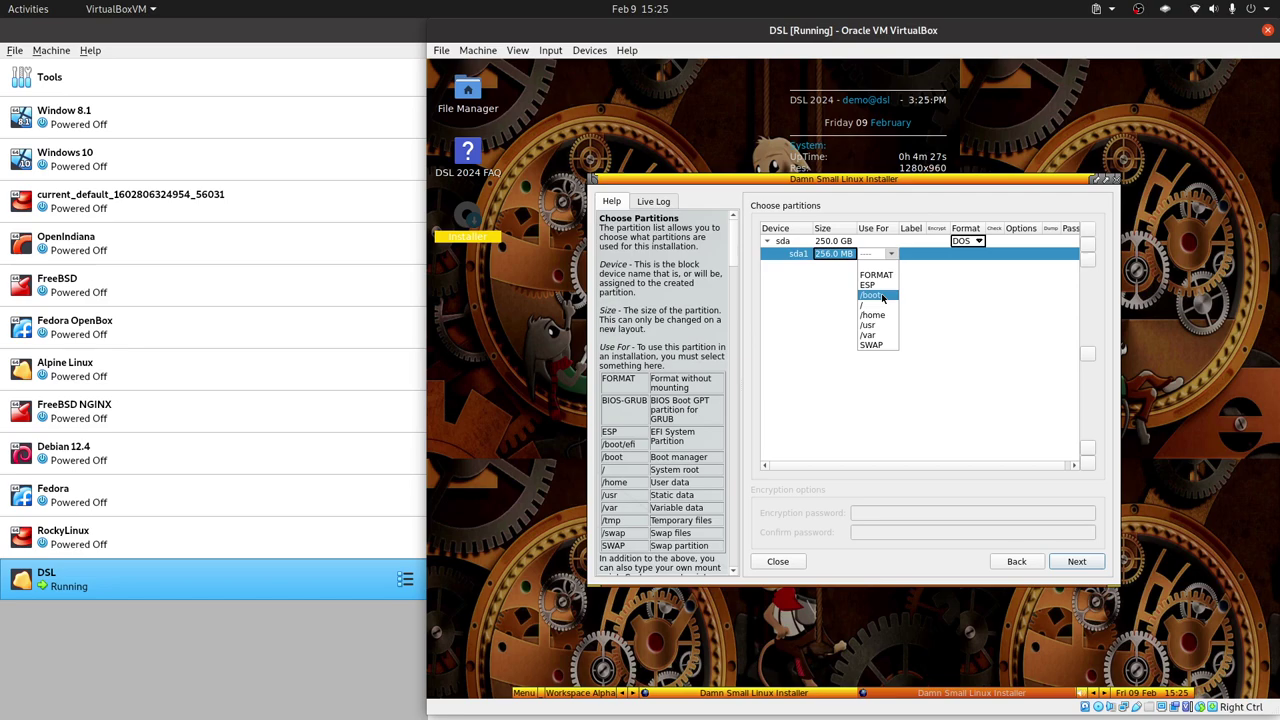
pyautogui.click(882, 296)
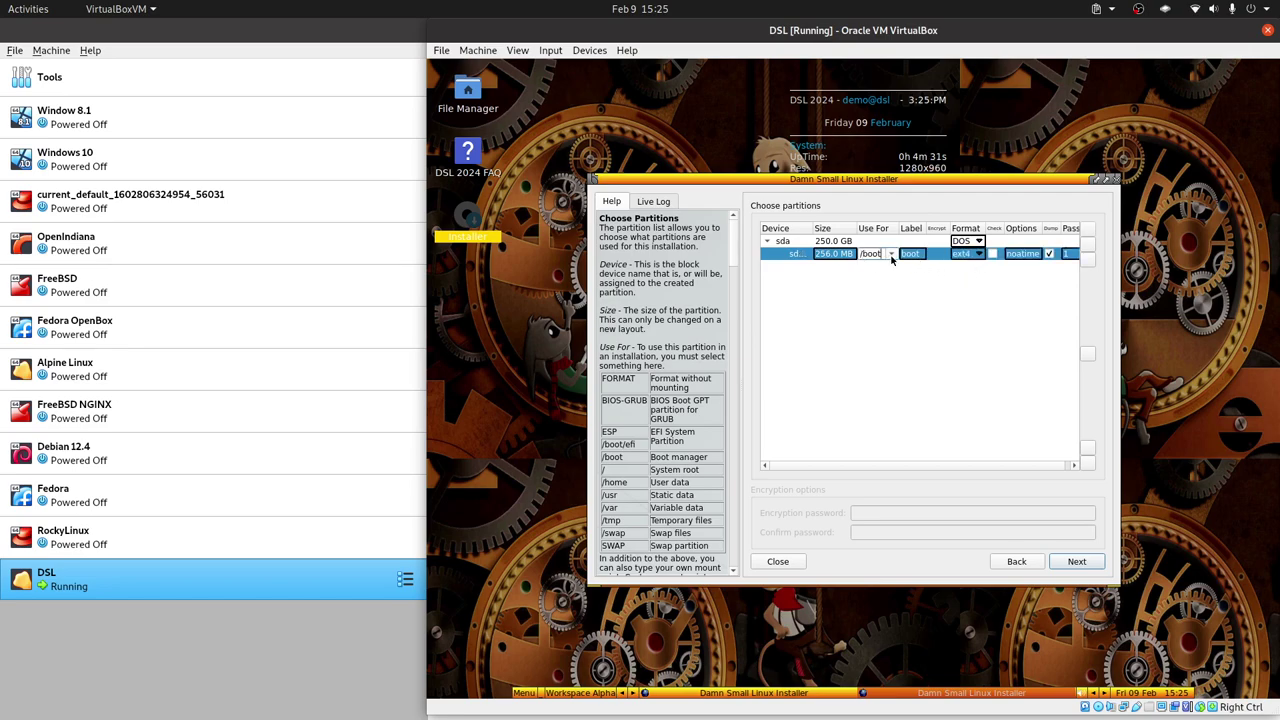
pyautogui.click(977, 256)
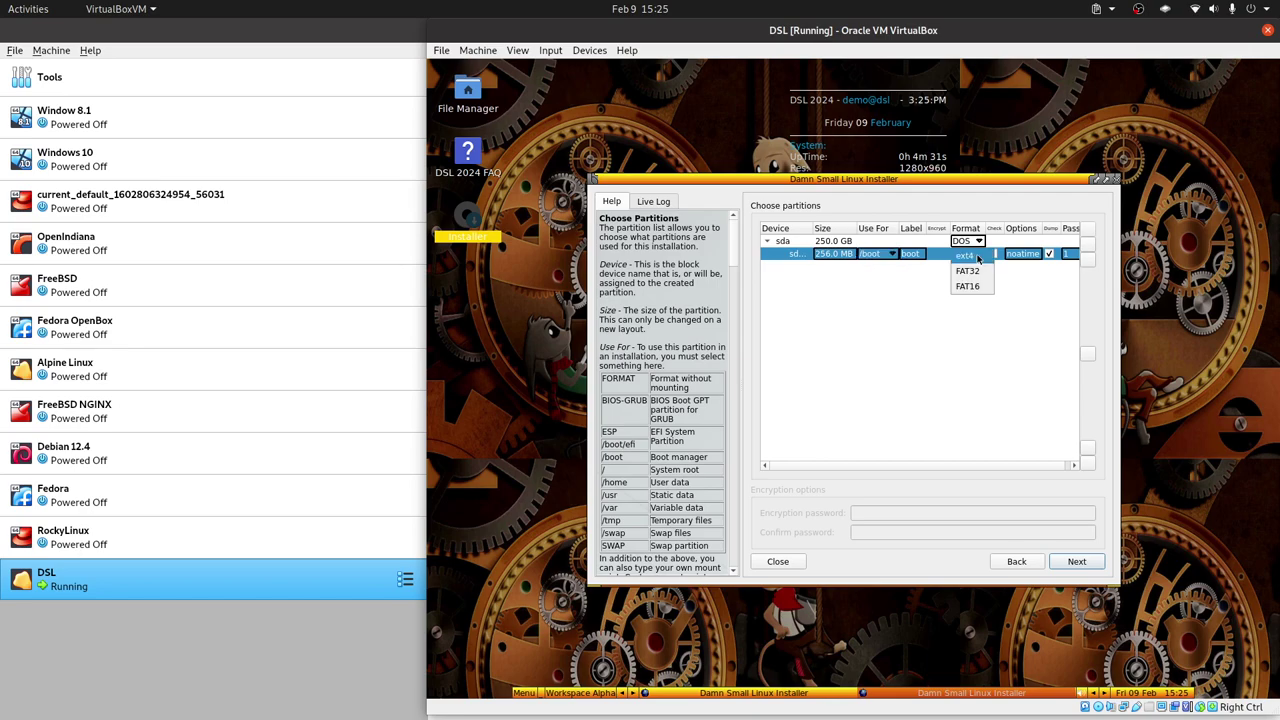
pyautogui.click(966, 256)
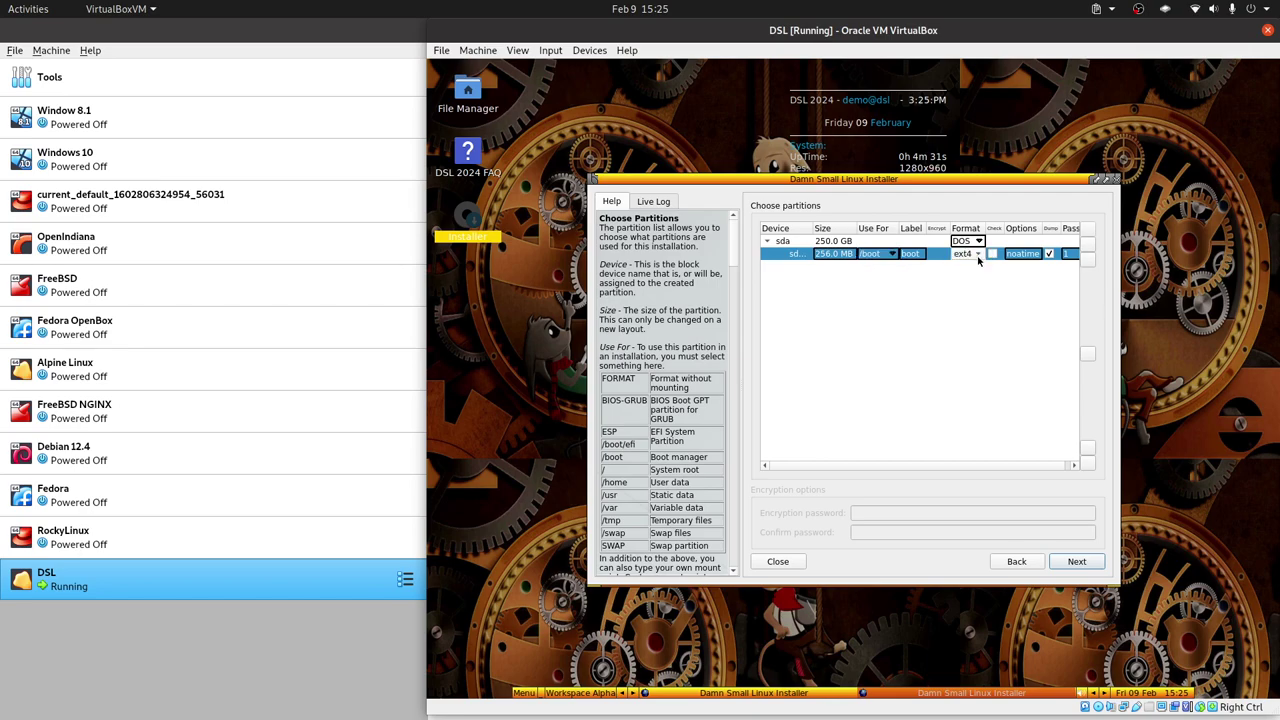
pyautogui.click(894, 256)
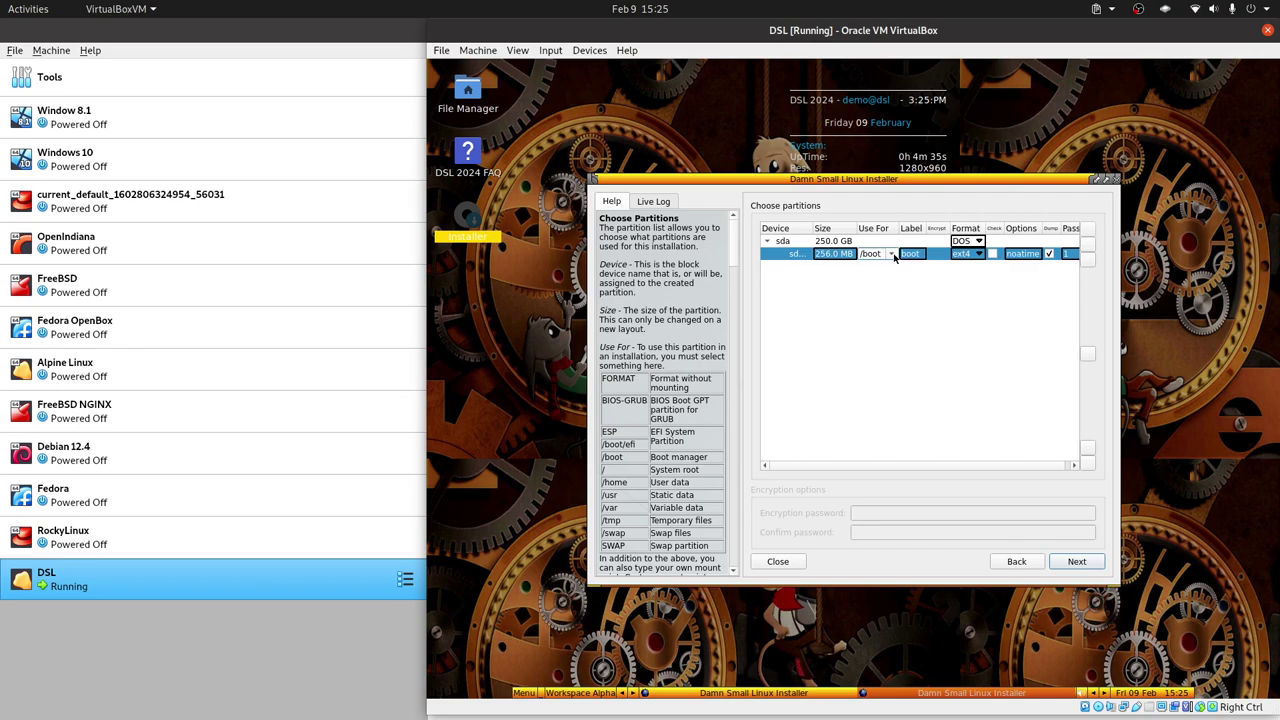
pyautogui.click(891, 254)
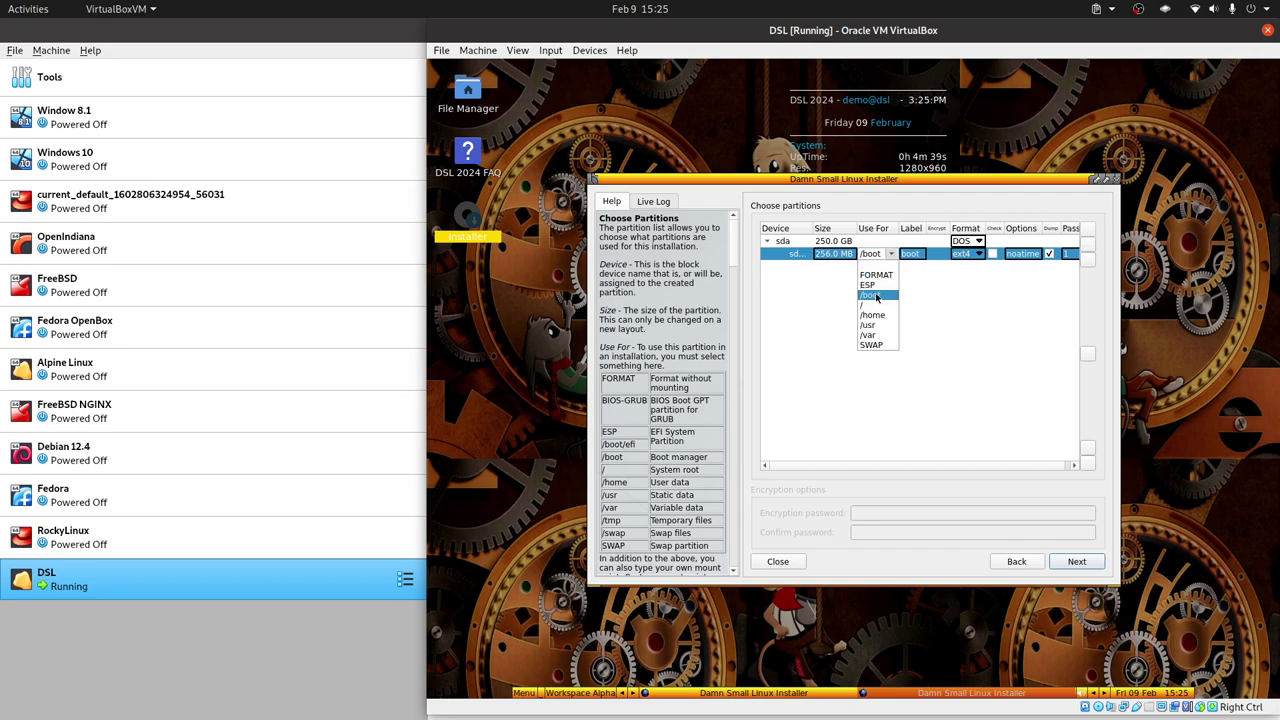
pyautogui.click(876, 298)
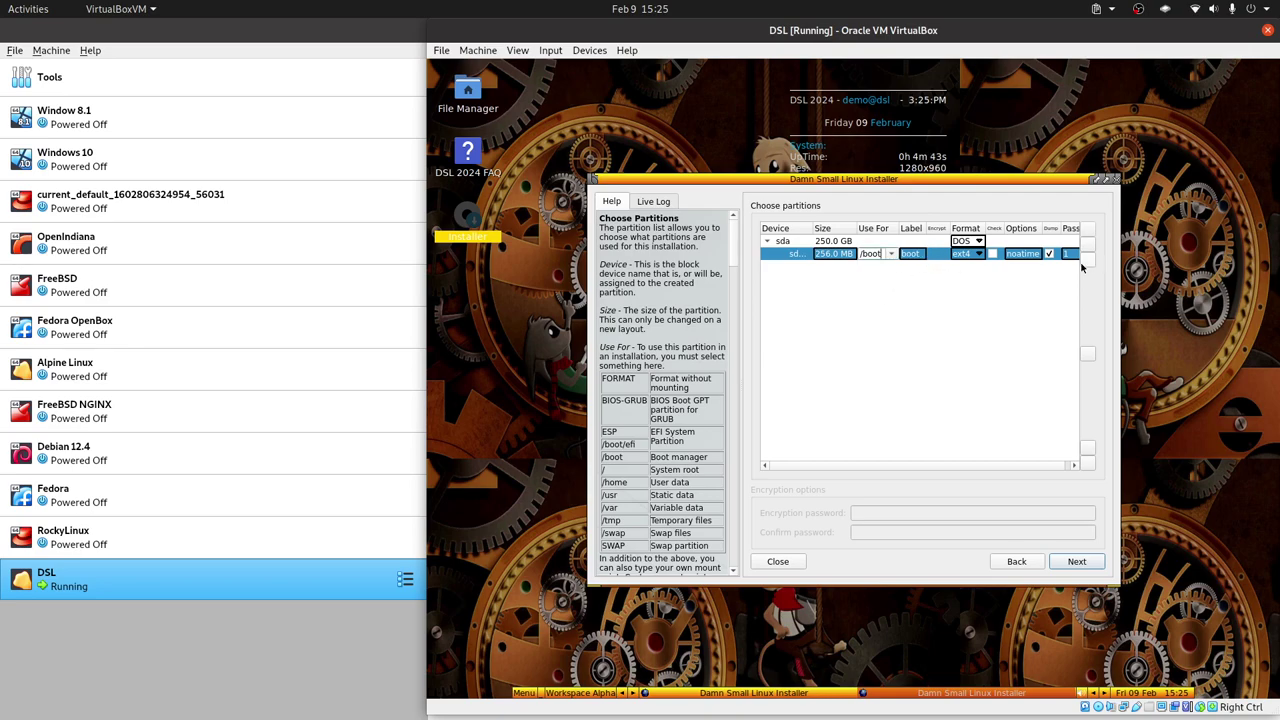
pyautogui.click(1066, 182)
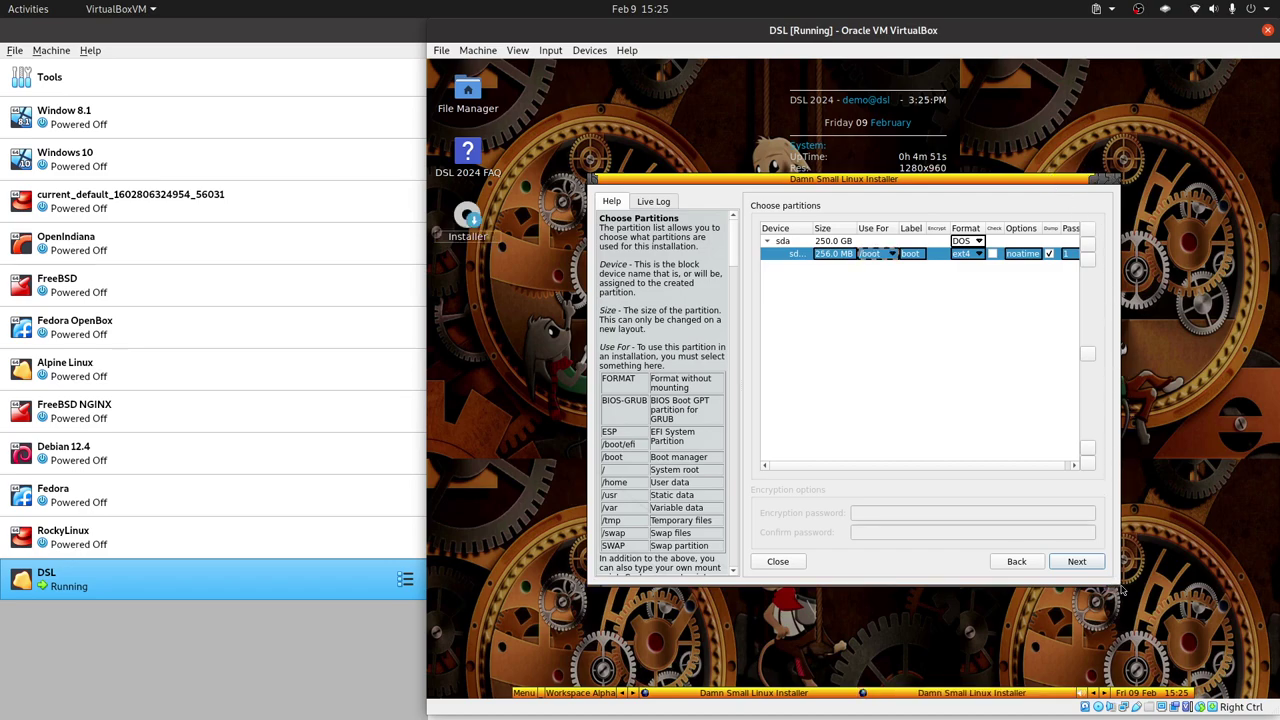
# Enlarge the installer window, resize sda1 to 512 MB, and add partition sda2.
pyautogui.moveTo(1122, 590); pyautogui.dragTo(1248, 639)
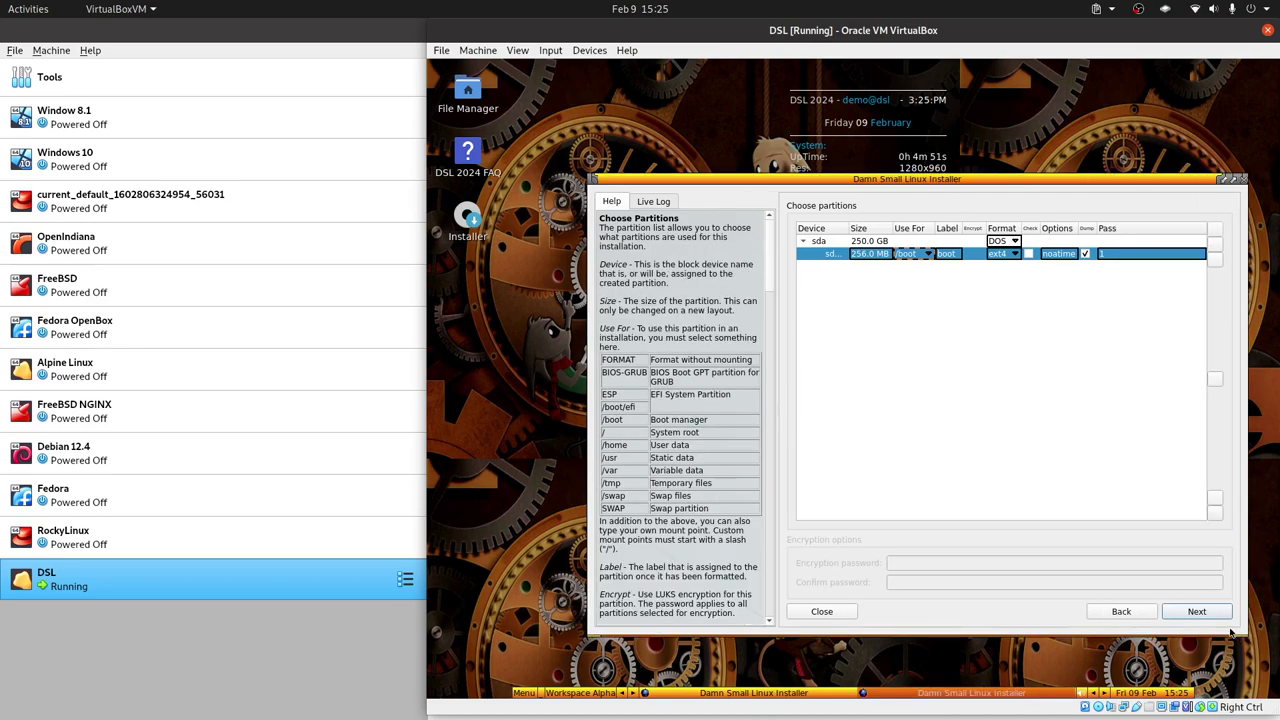
pyautogui.moveTo(1058, 185); pyautogui.dragTo(980, 145)
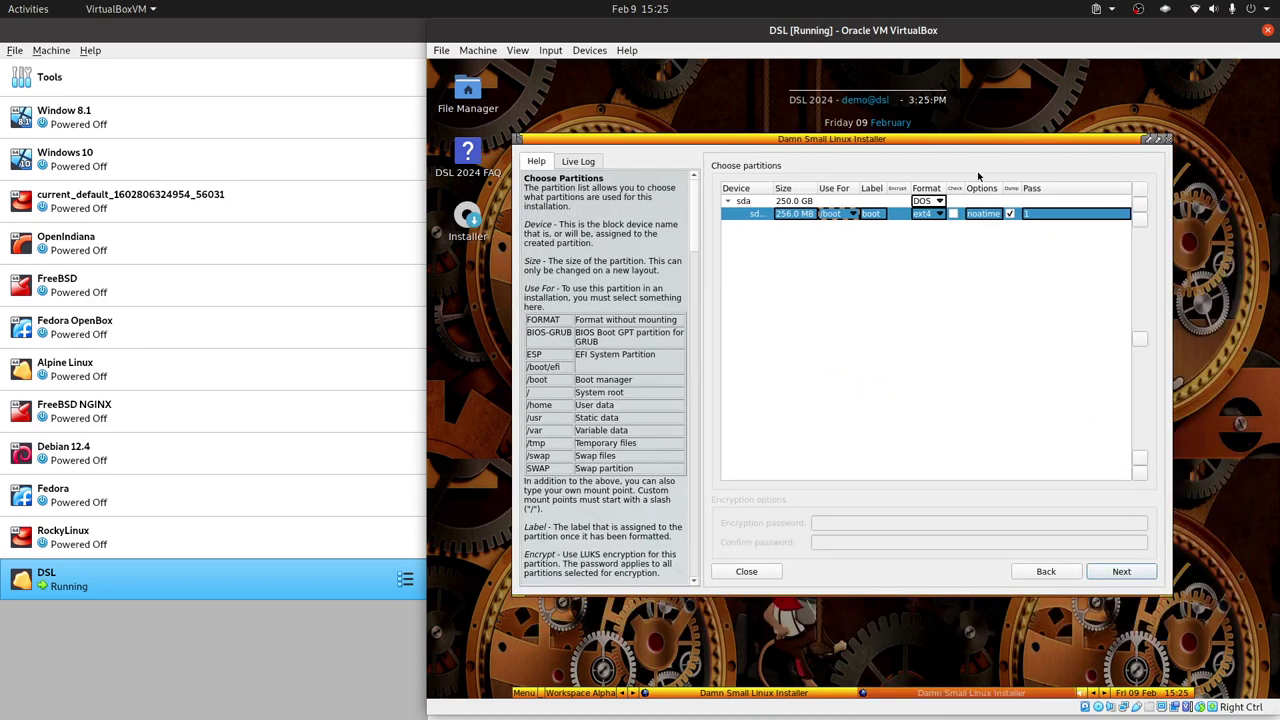
pyautogui.click(791, 216)
pyautogui.moveTo(792, 215); pyautogui.dragTo(758, 214)
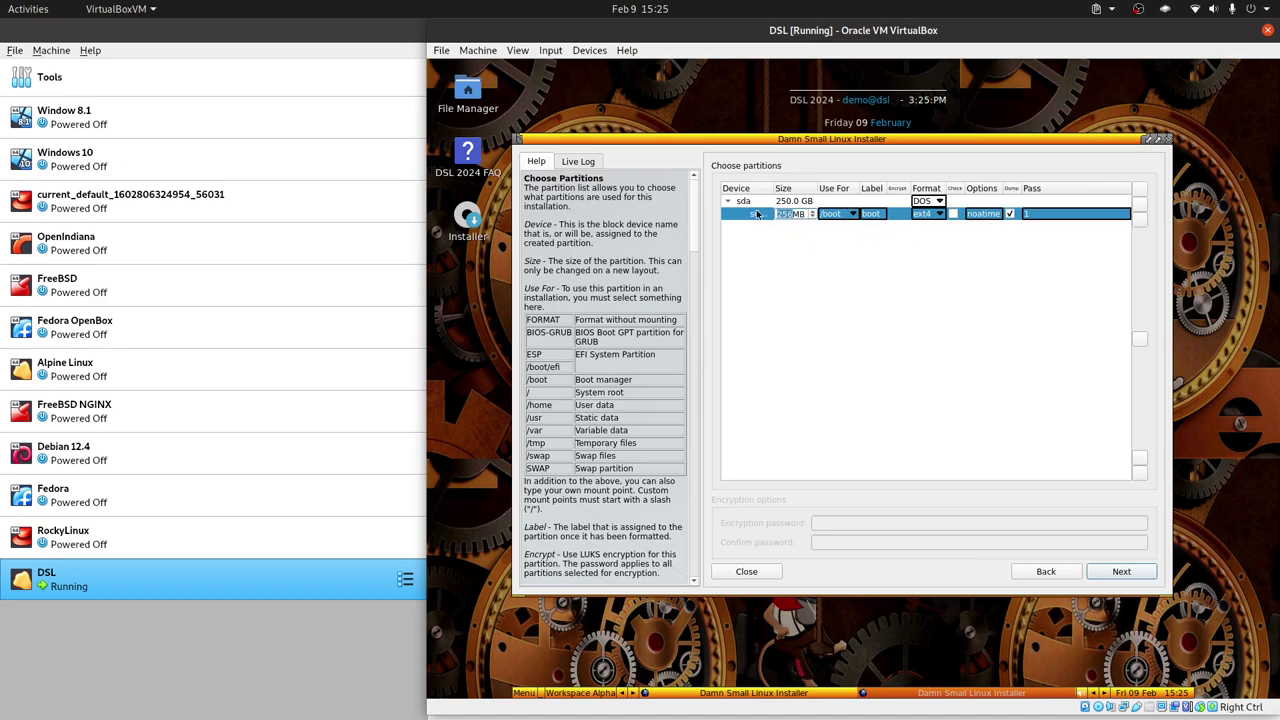
pyautogui.write('512')
pyautogui.press('Return')
pyautogui.click(1142, 209)
# Size sda2 to 10 GB and mount it as the root filesystem /.
pyautogui.click(800, 228)
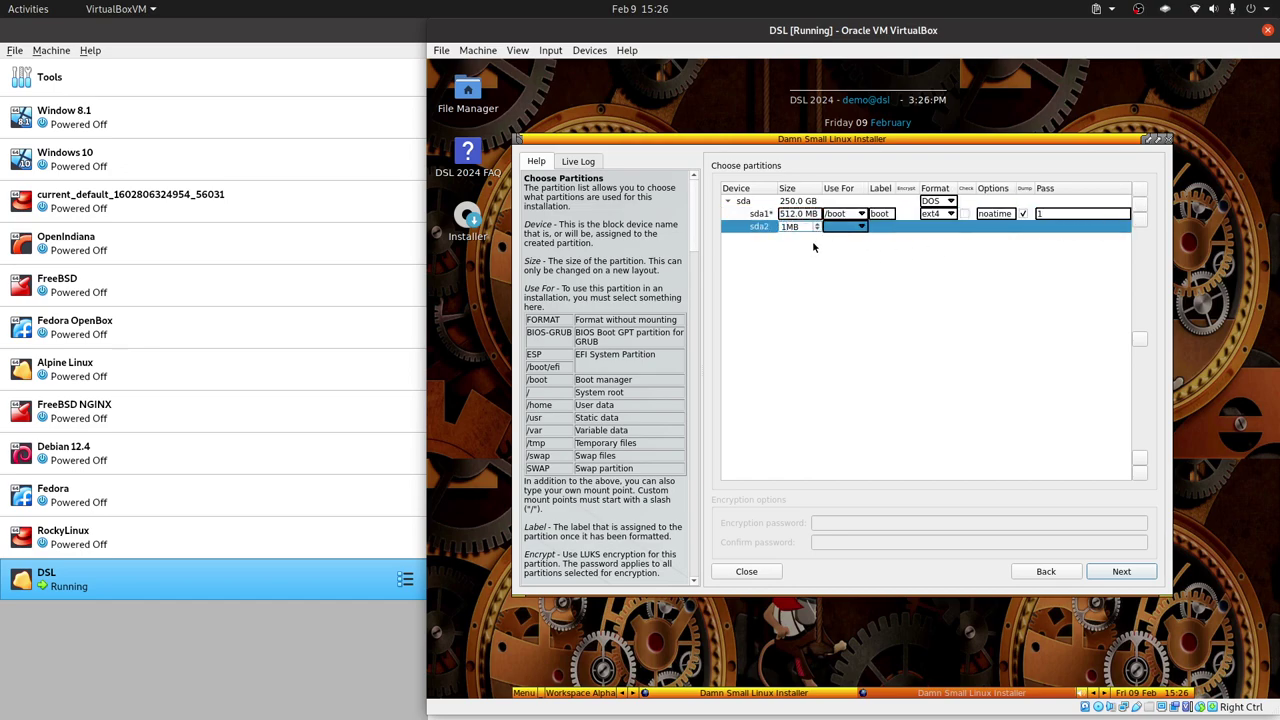
pyautogui.write('0 G')
pyautogui.press('Delete')
pyautogui.click(856, 232)
pyautogui.click(856, 232)
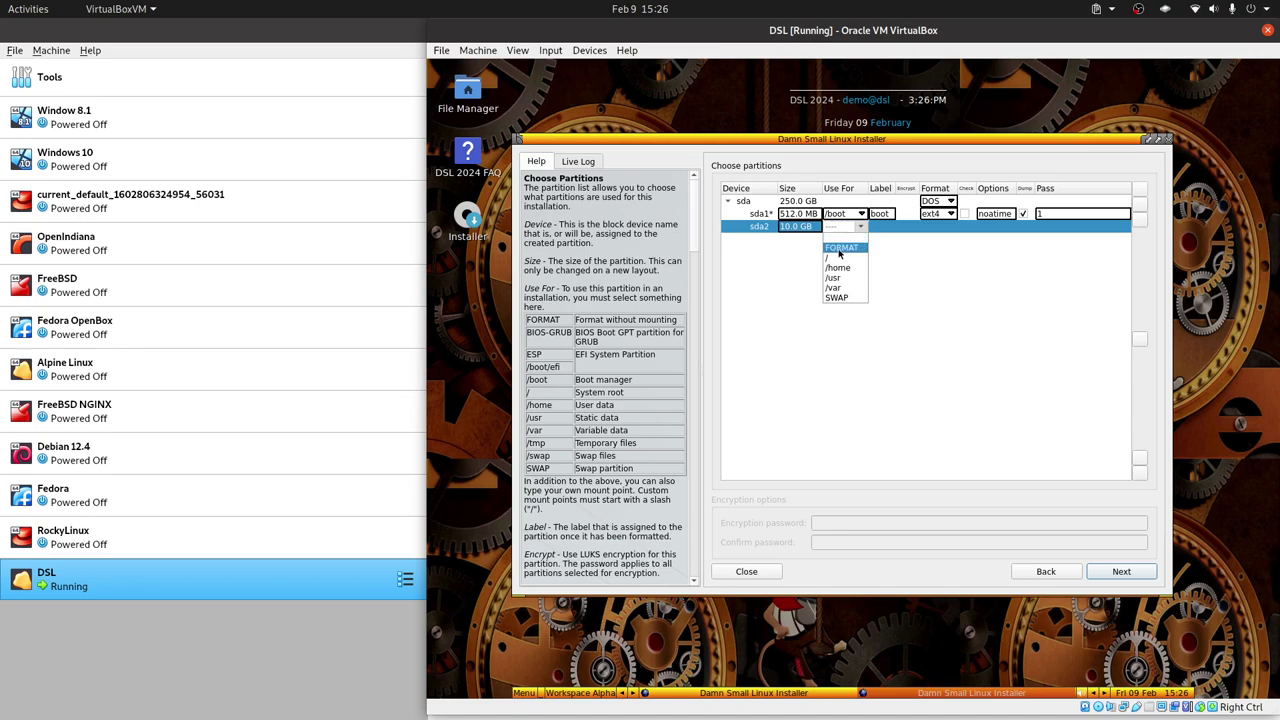
pyautogui.click(838, 258)
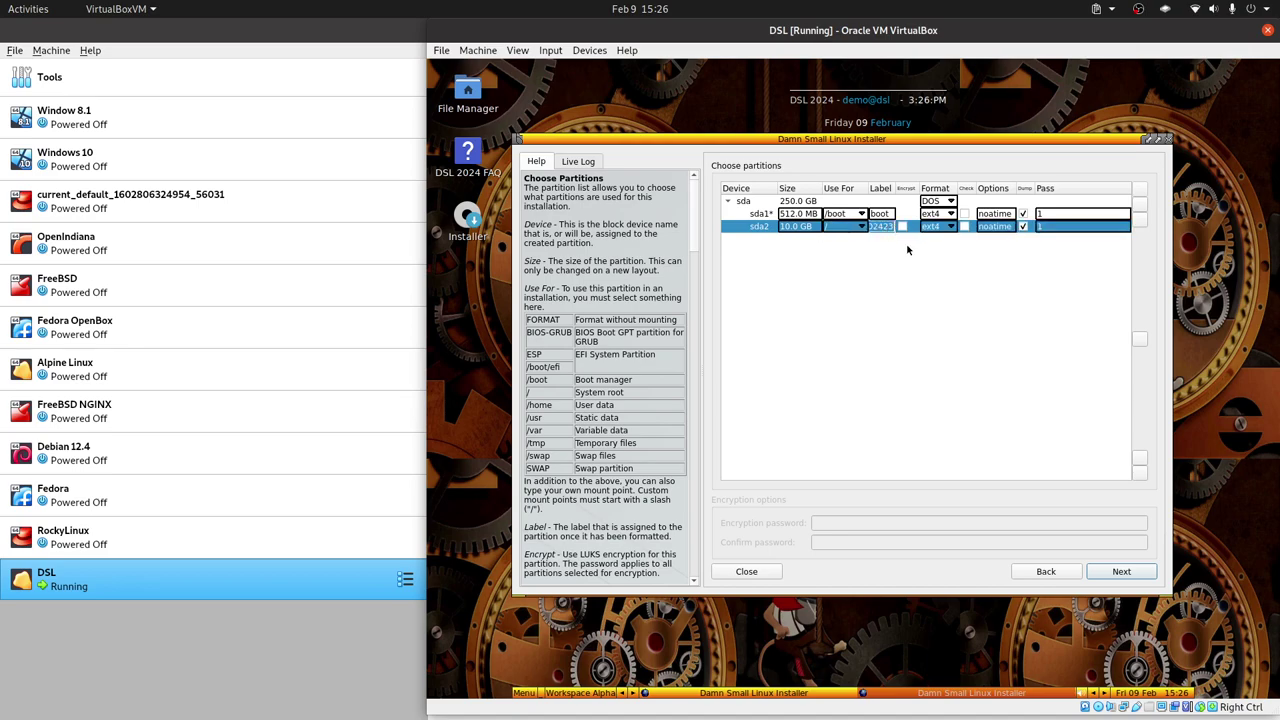
# Widen the Label column, then enlarge and reposition the installer window.
pyautogui.moveTo(897, 188); pyautogui.dragTo(943, 188)
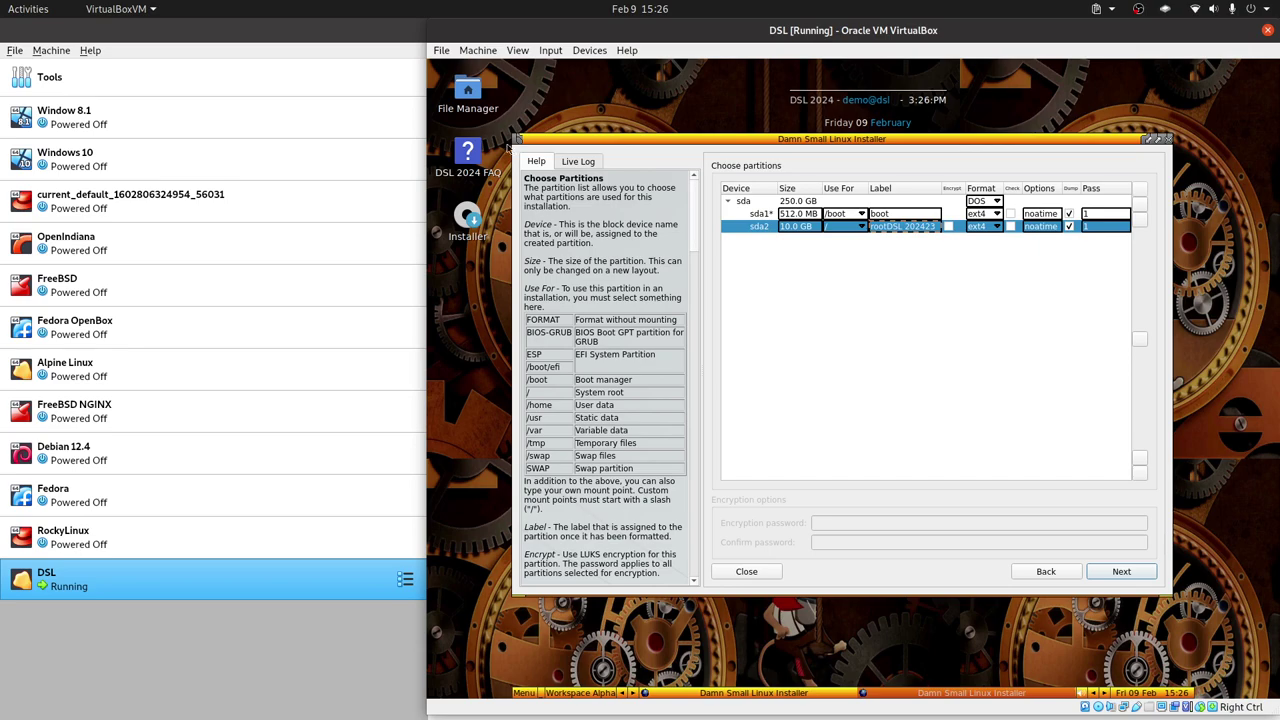
pyautogui.moveTo(516, 591); pyautogui.dragTo(442, 627)
pyautogui.moveTo(822, 143); pyautogui.dragTo(820, 118)
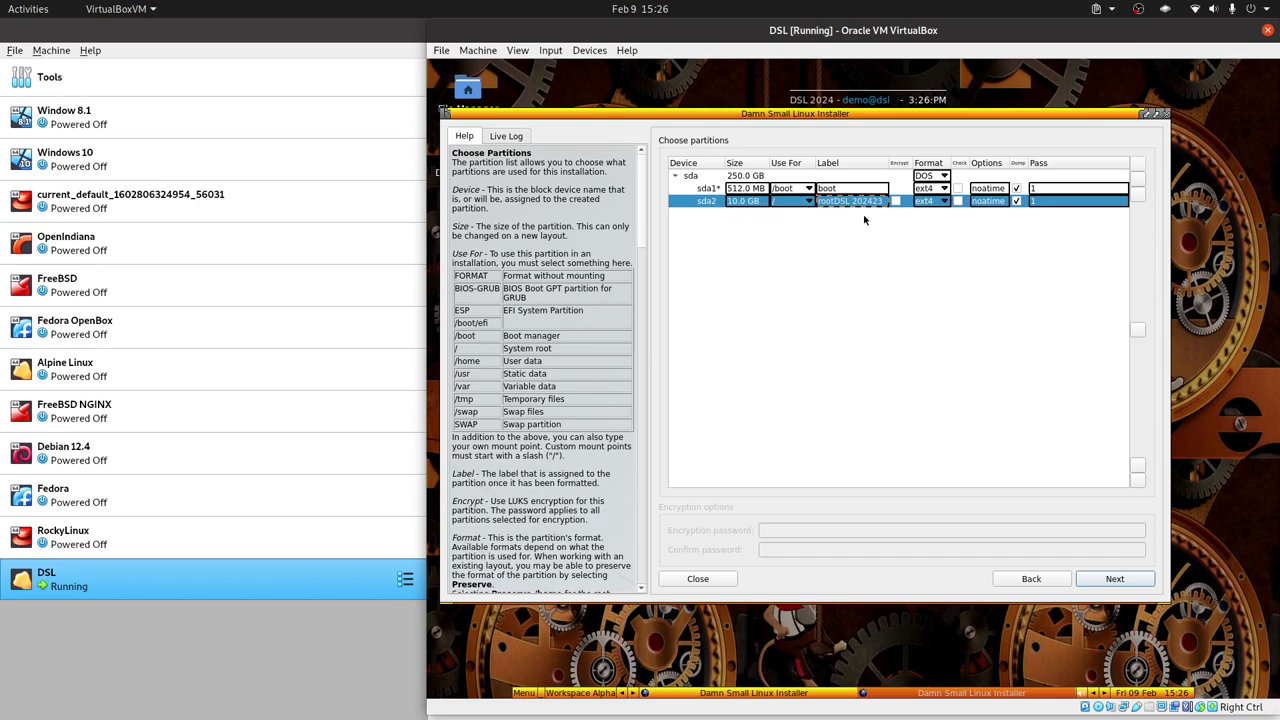
# Add partition sda3 used for /home with ext4 format.
pyautogui.click(1137, 181)
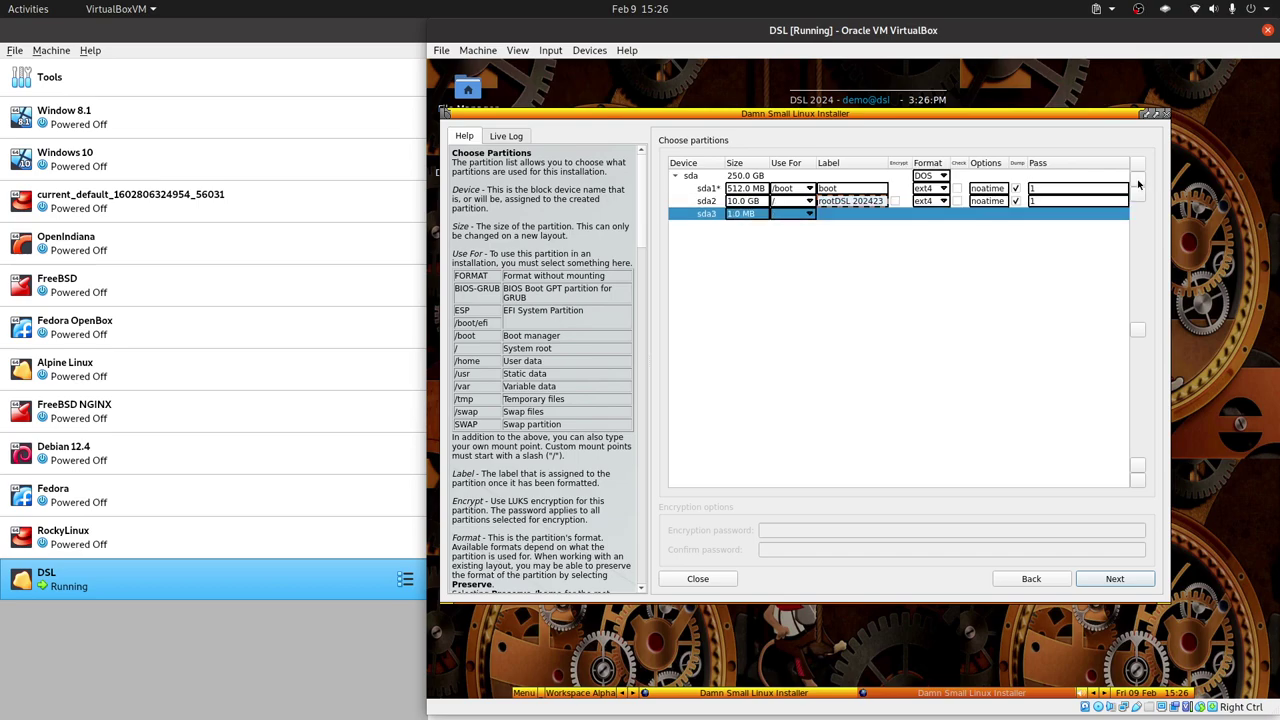
pyautogui.click(810, 214)
pyautogui.click(805, 275)
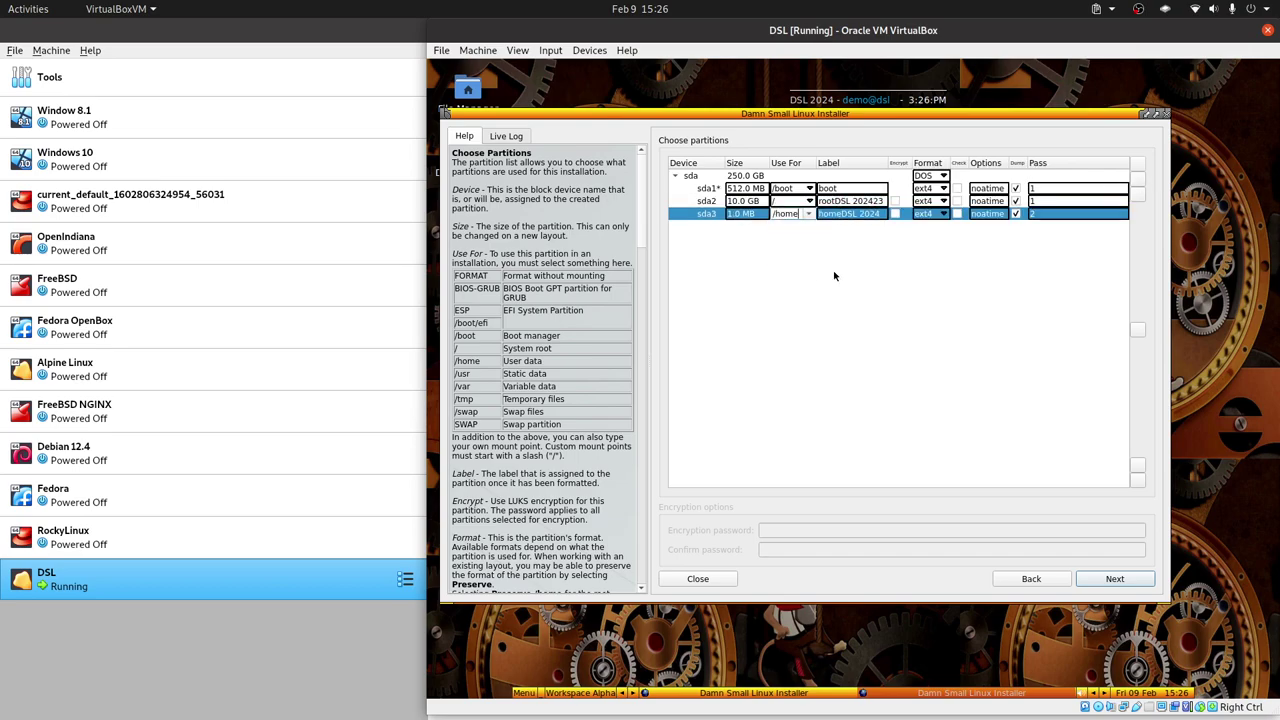
pyautogui.click(945, 215)
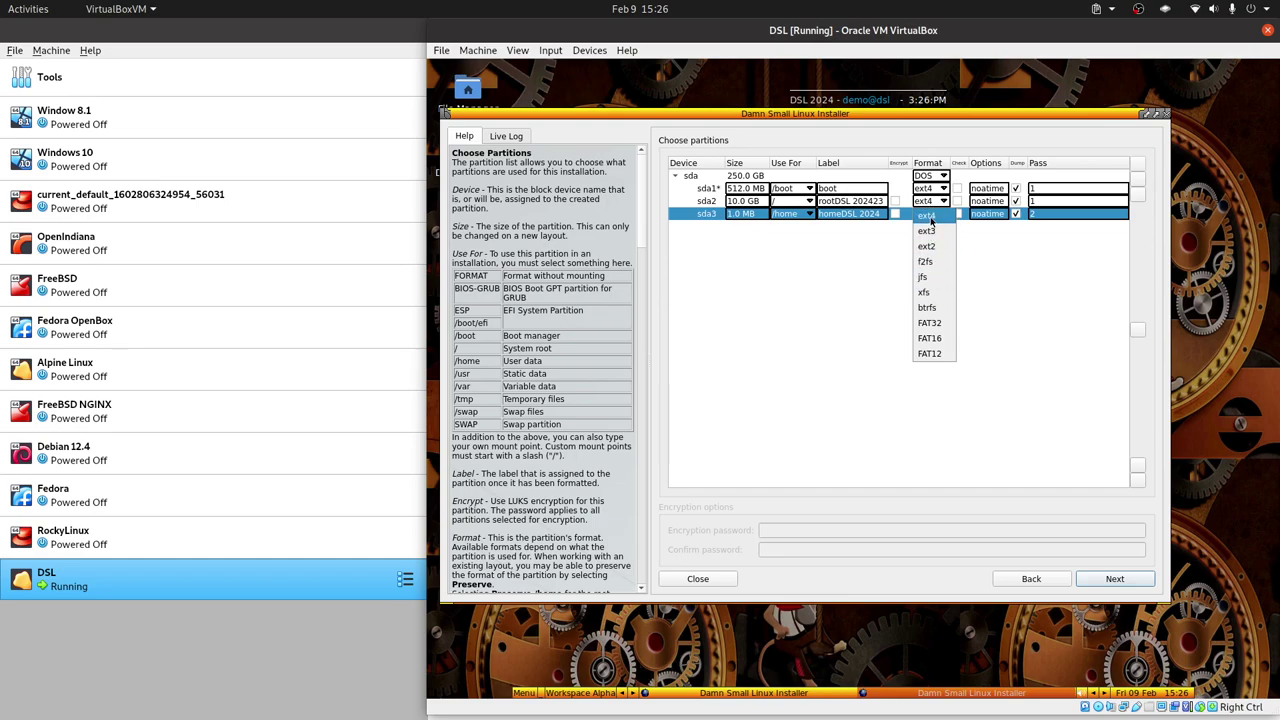
pyautogui.click(839, 283)
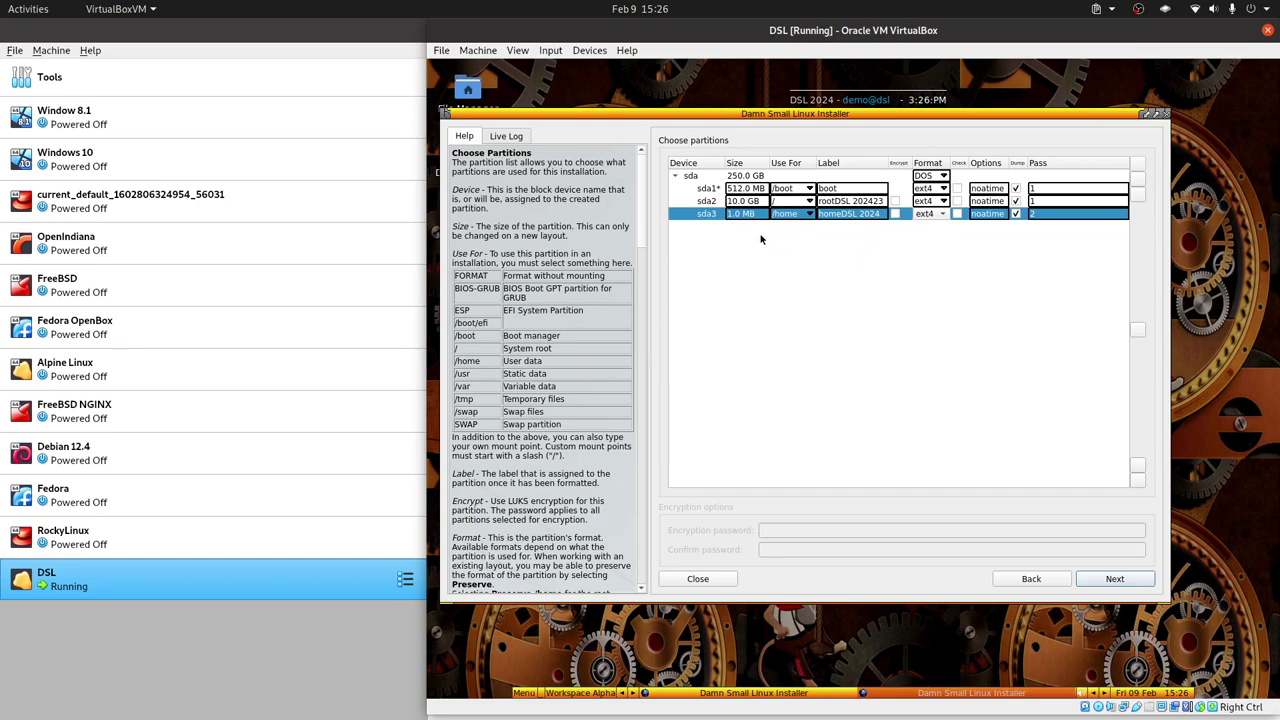
# Decline the too-small /home warning and enlarge sda3 to 239.5 GB.
pyautogui.click(1114, 579)
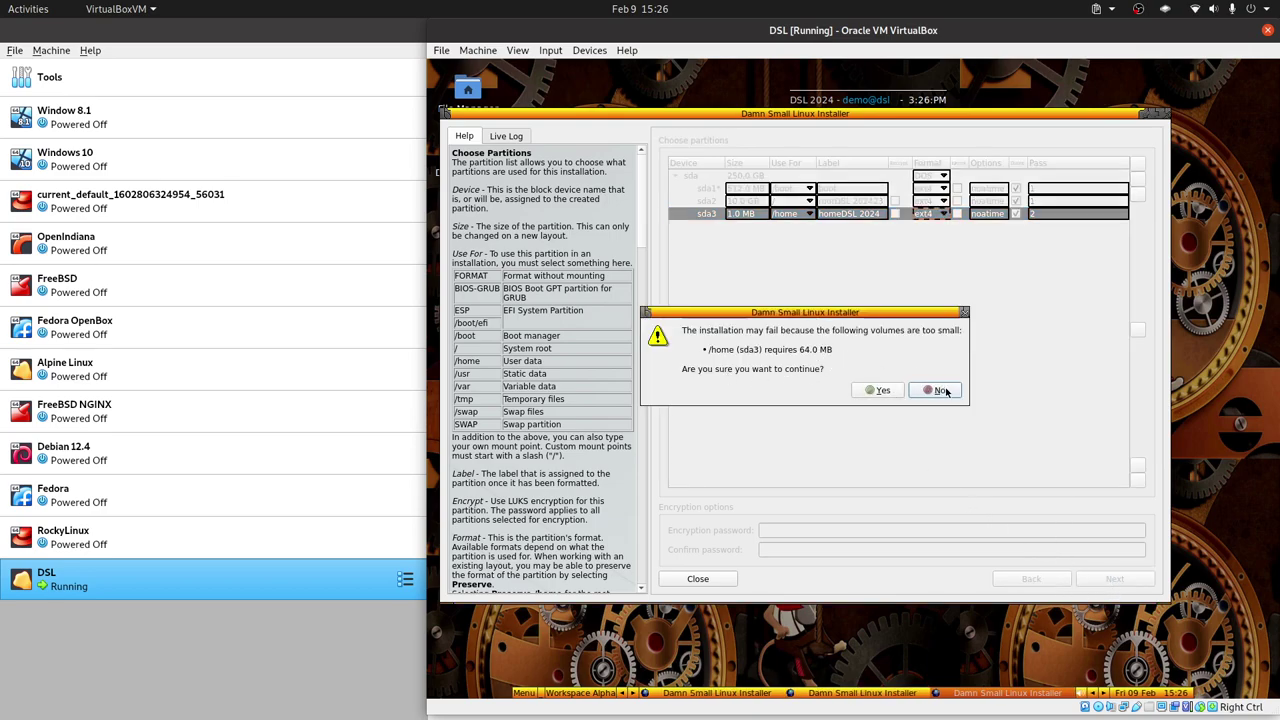
pyautogui.click(876, 391)
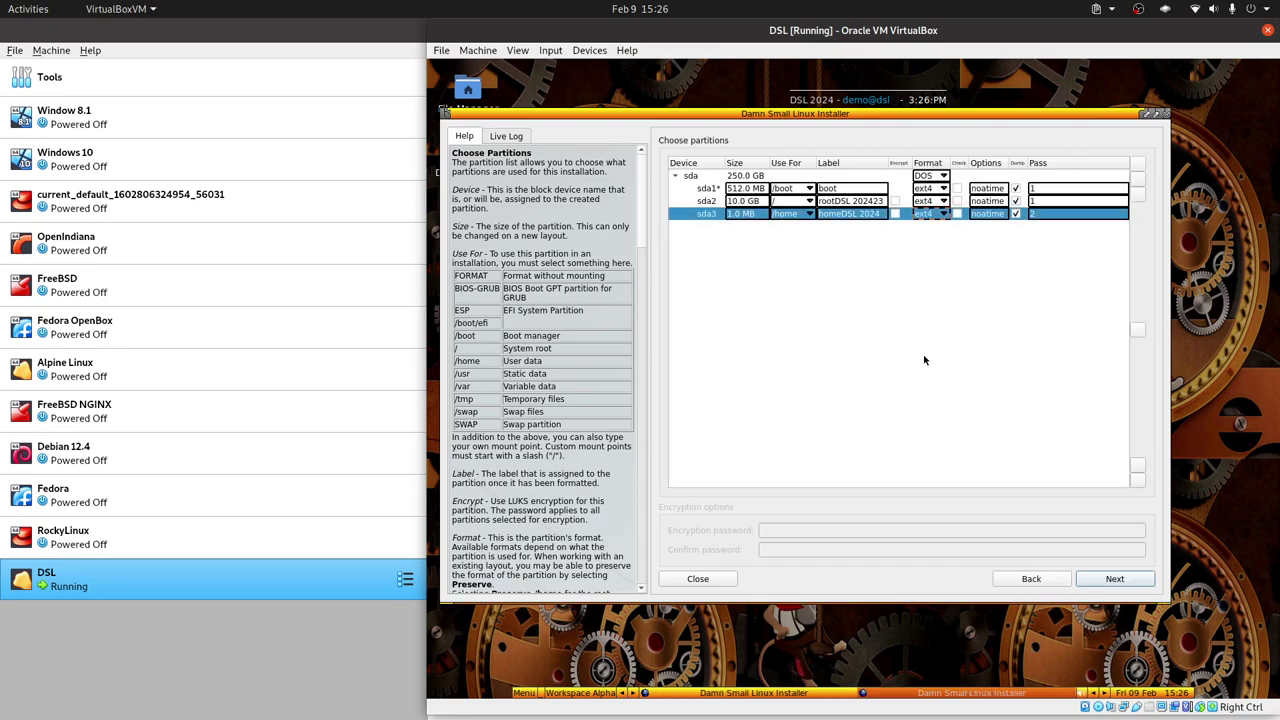
pyautogui.click(758, 214)
pyautogui.write('1')
pyautogui.write('0')
pyautogui.write('0000')
pyautogui.press('Return')
# Accept the reviewed partition actions and start copying the DSL system to disk.
pyautogui.click(1116, 577)
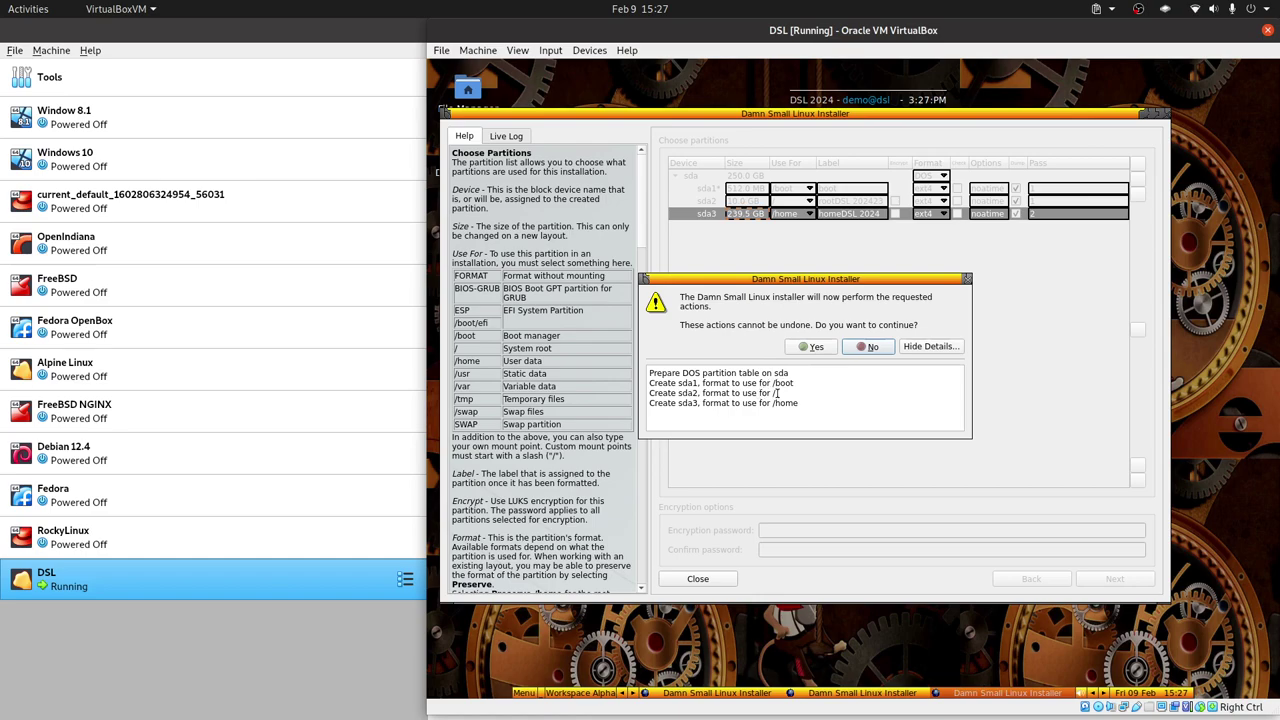
pyautogui.click(812, 347)
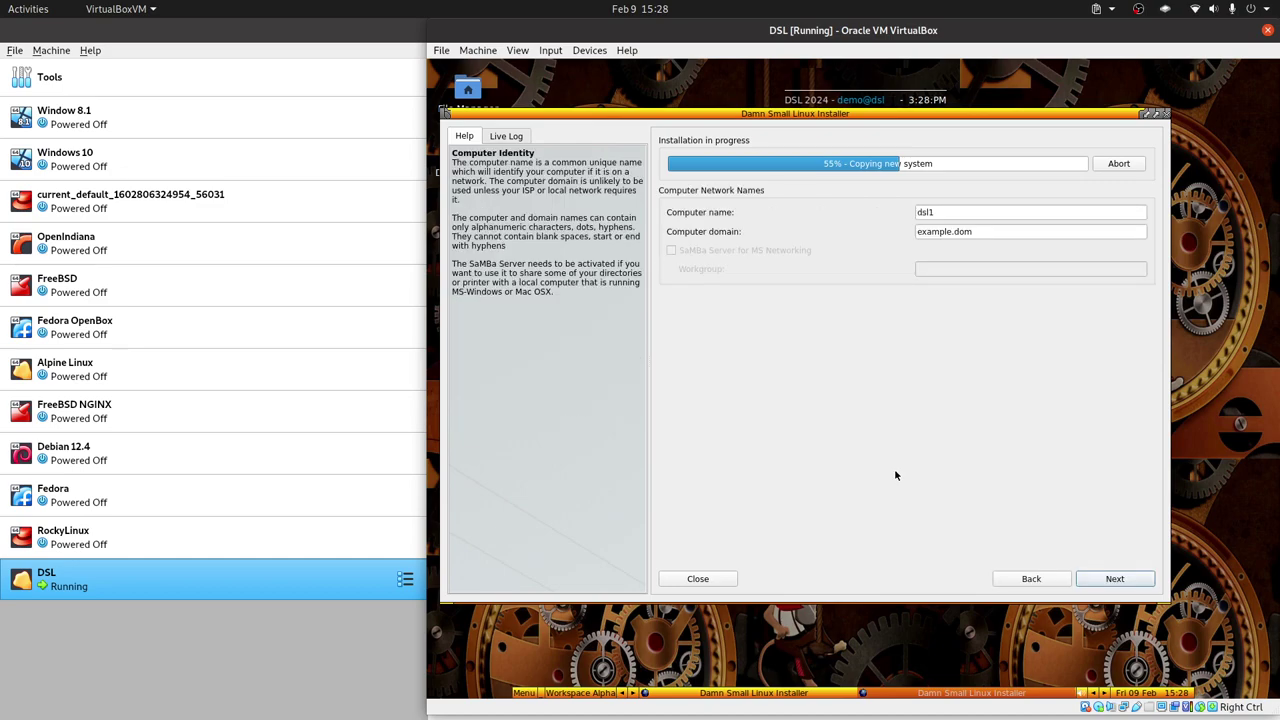
# Change the computer name from dsl1 to librebyte-pc.
pyautogui.click(951, 215)
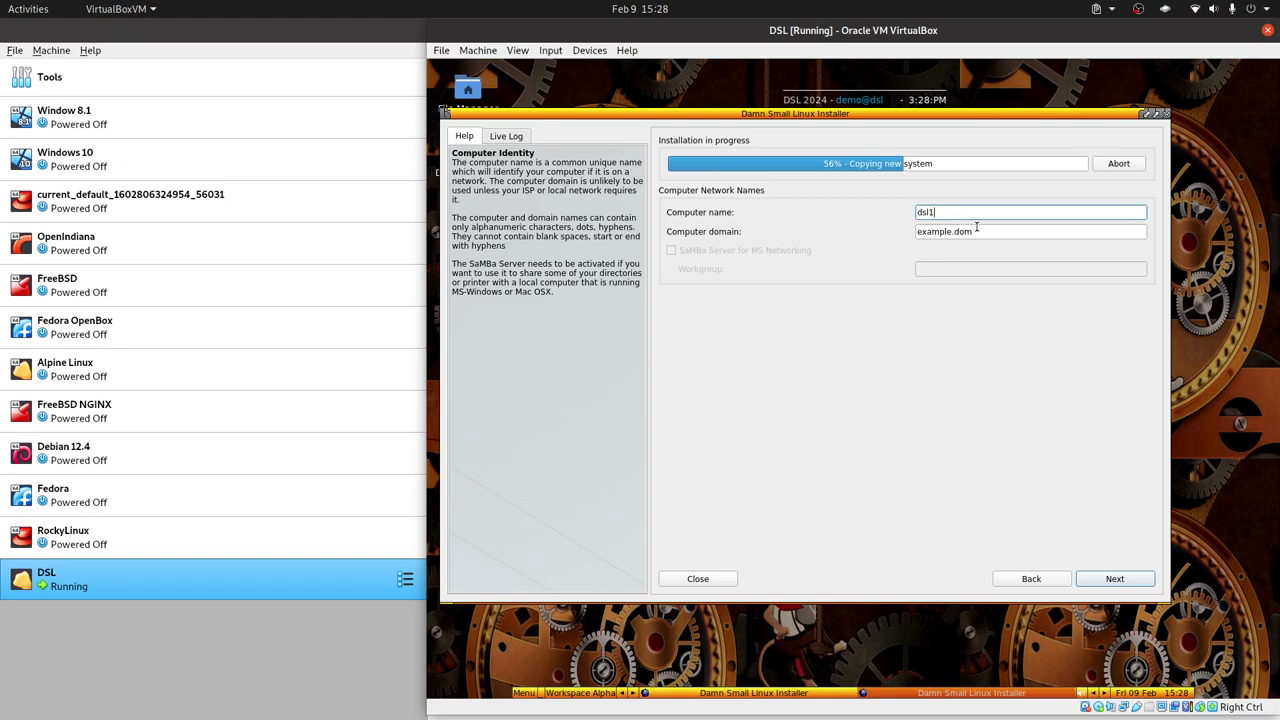
pyautogui.press('BackSpace')
pyautogui.press('BackSpace')
pyautogui.press('BackSpace')
pyautogui.press('BackSpace')
pyautogui.write('liobrebyte')
pyautogui.press('Left')
pyautogui.press('Left')
pyautogui.press('Left')
pyautogui.press('Left')
pyautogui.press('Left')
pyautogui.press('Left')
pyautogui.press('BackSpace')
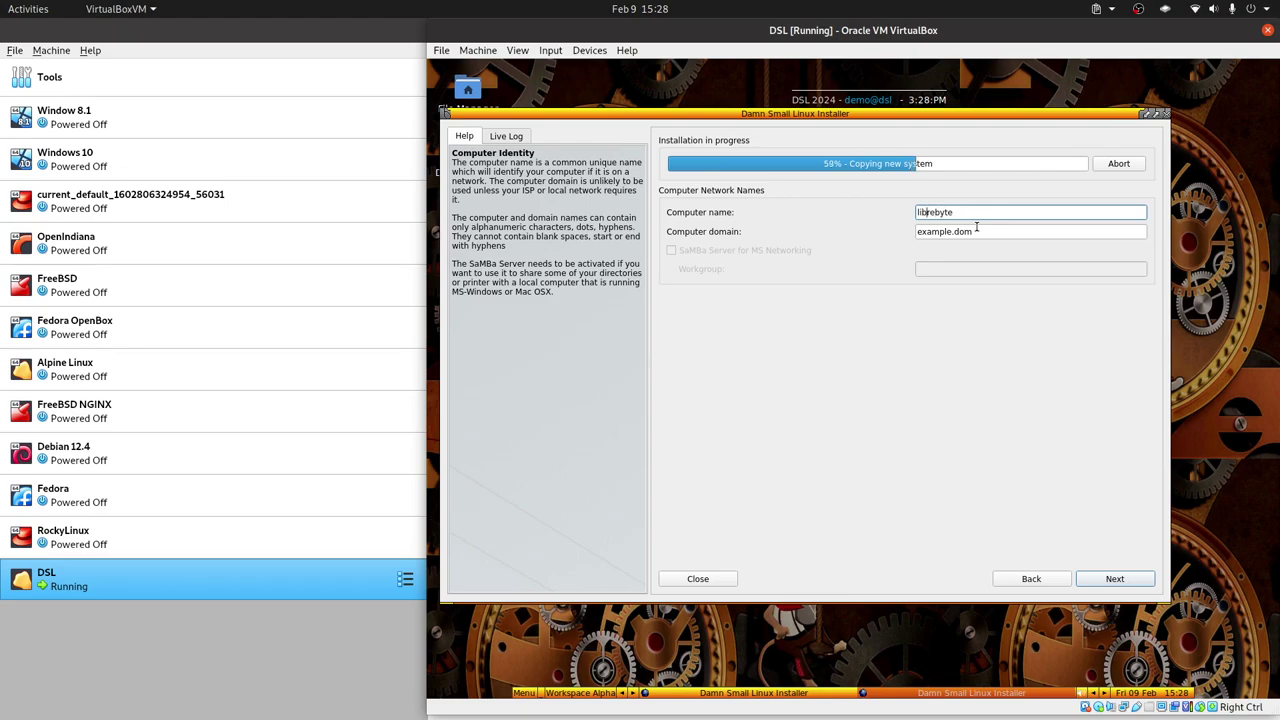
pyautogui.press('End')
pyautogui.write('-pc')
# Replace the computer domain example.dom with librebyte.net and continue.
pyautogui.click(940, 231)
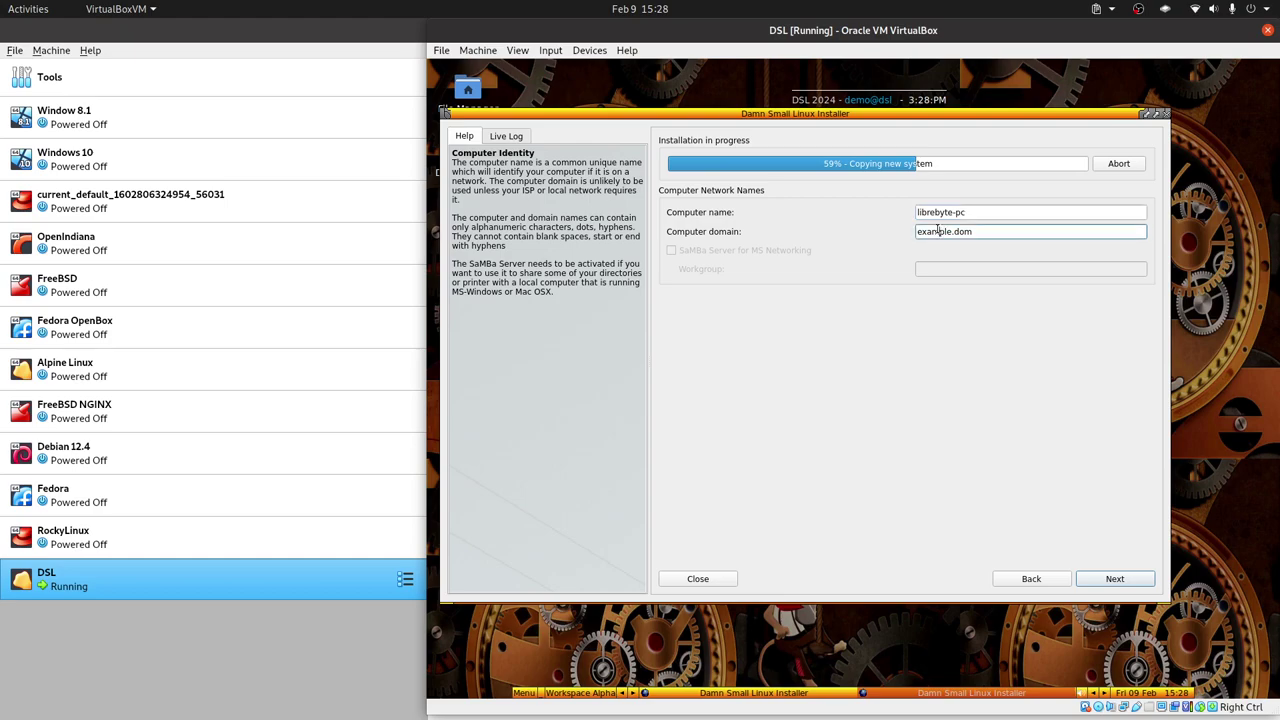
pyautogui.doubleClick(936, 231)
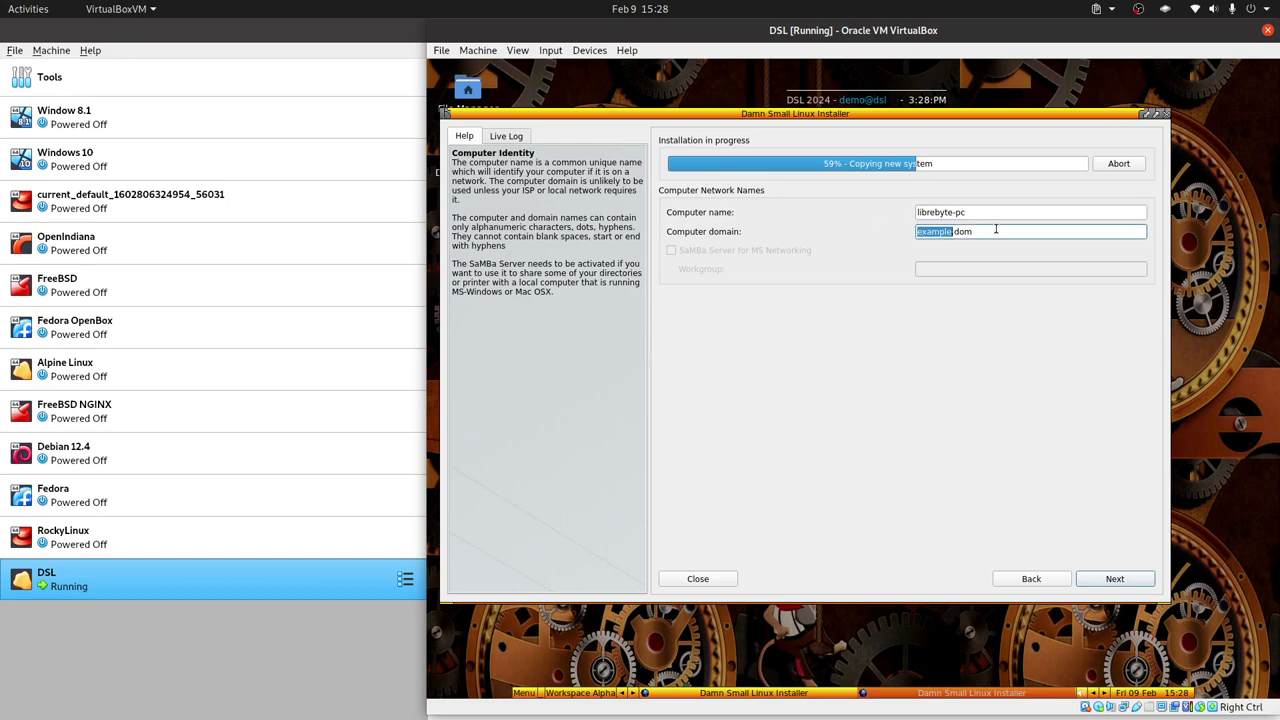
pyautogui.click(1000, 233)
pyautogui.moveTo(1000, 233); pyautogui.dragTo(891, 229)
pyautogui.write('librebyte.net')
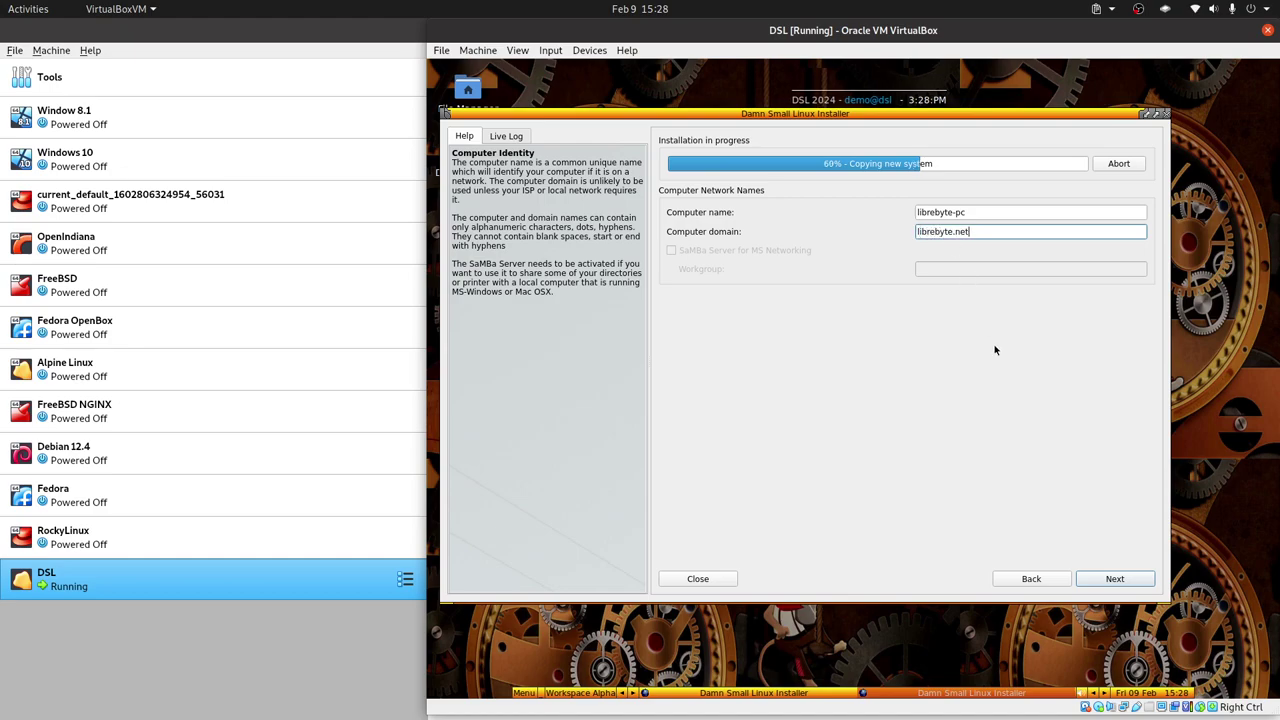
pyautogui.click(926, 491)
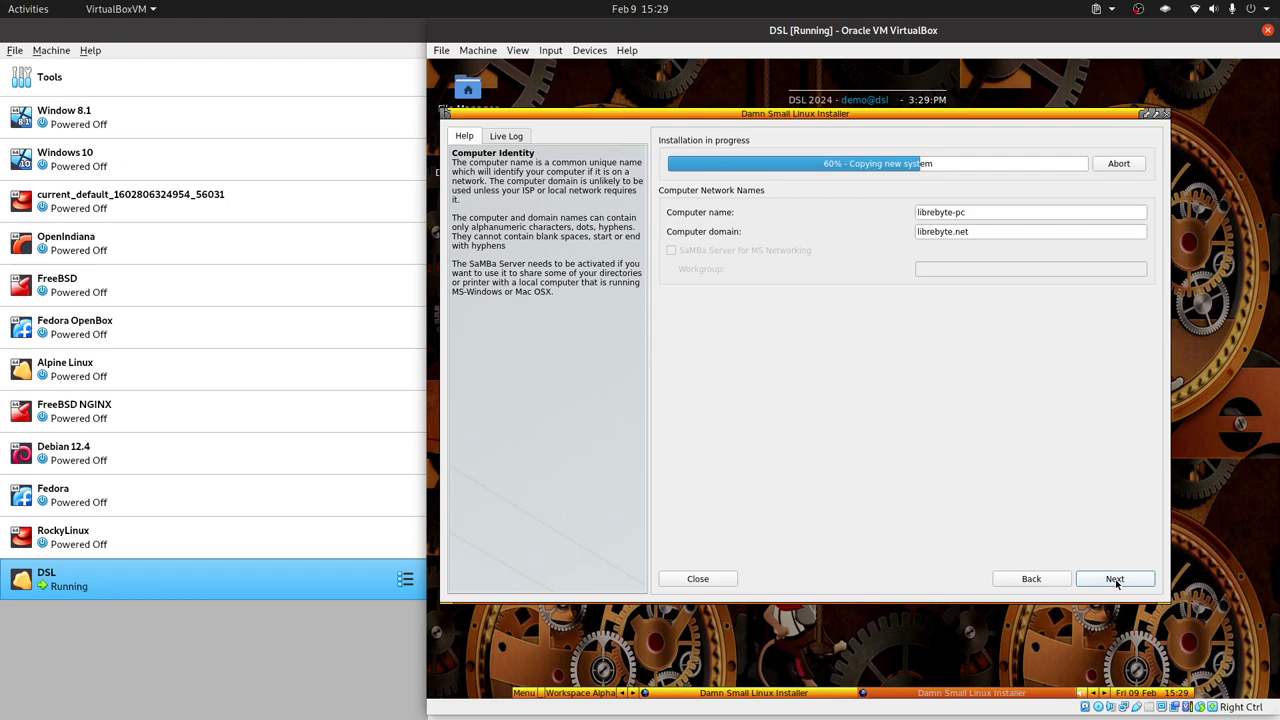
pyautogui.click(1114, 579)
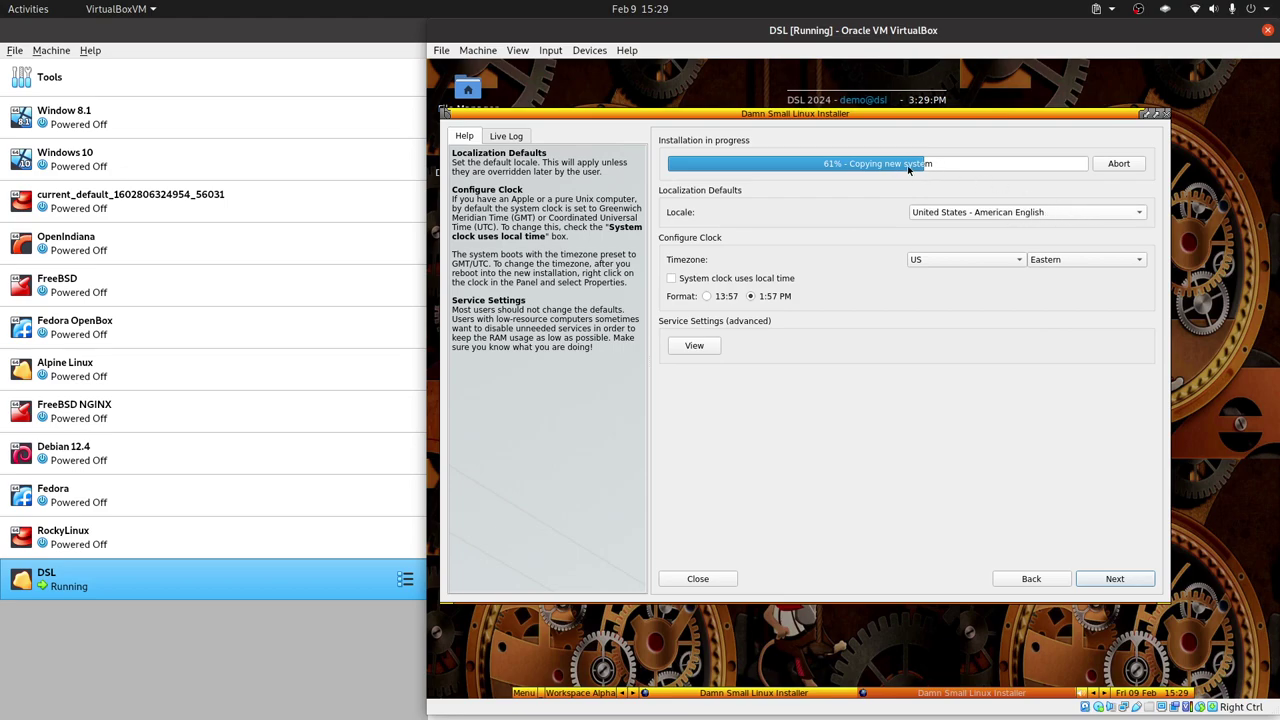
# Keep the locale at United States - American English, with US/Eastern timezone and 12-hour clock, and continue.
pyautogui.click(1024, 212)
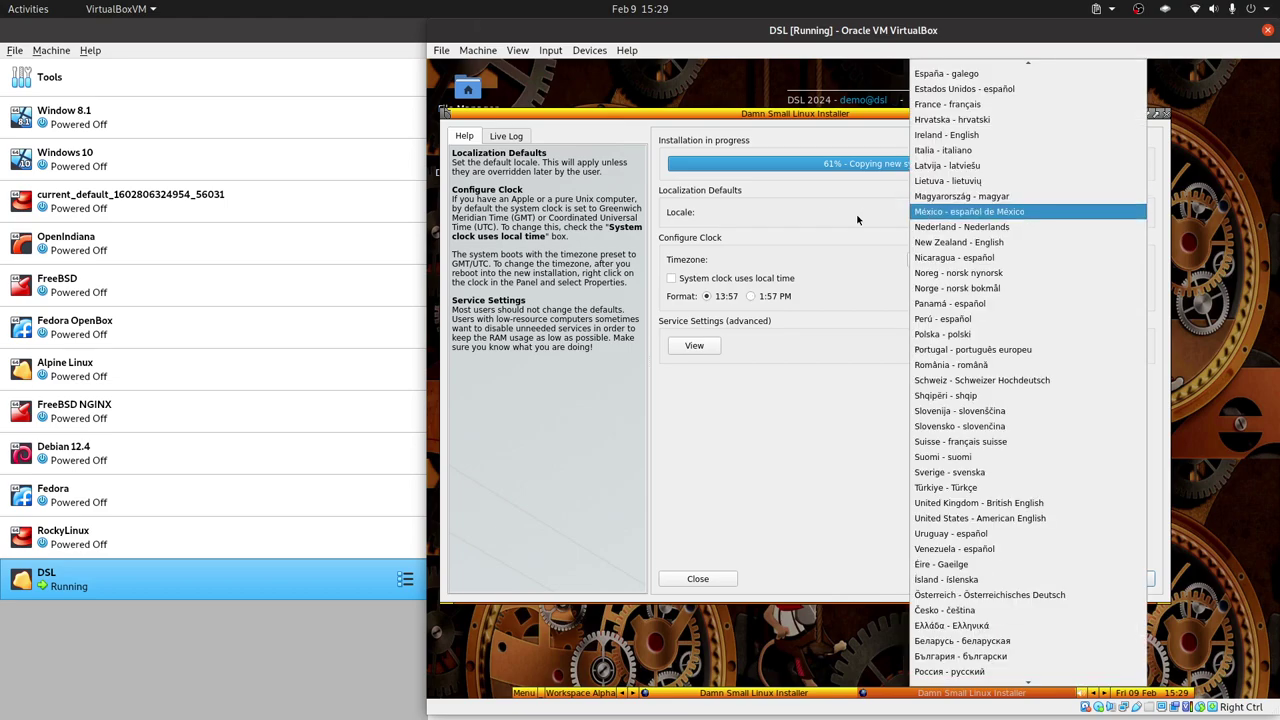
pyautogui.click(1000, 208)
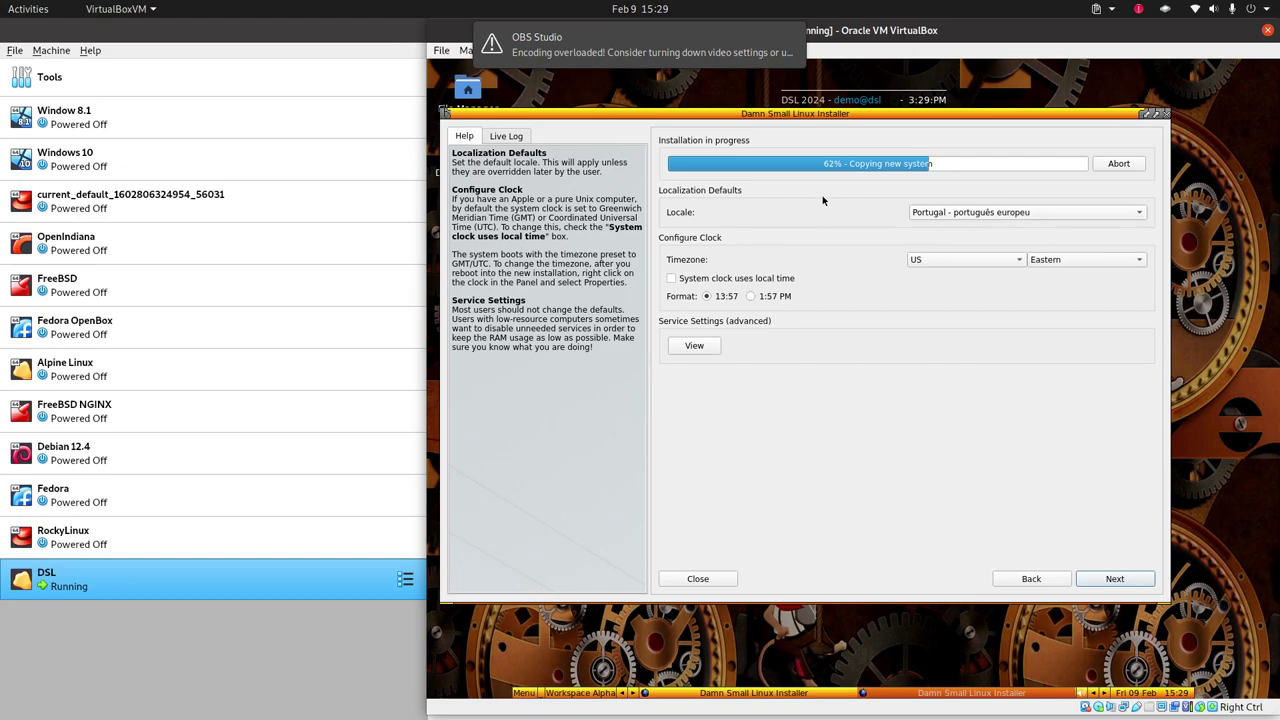
pyautogui.click(1060, 214)
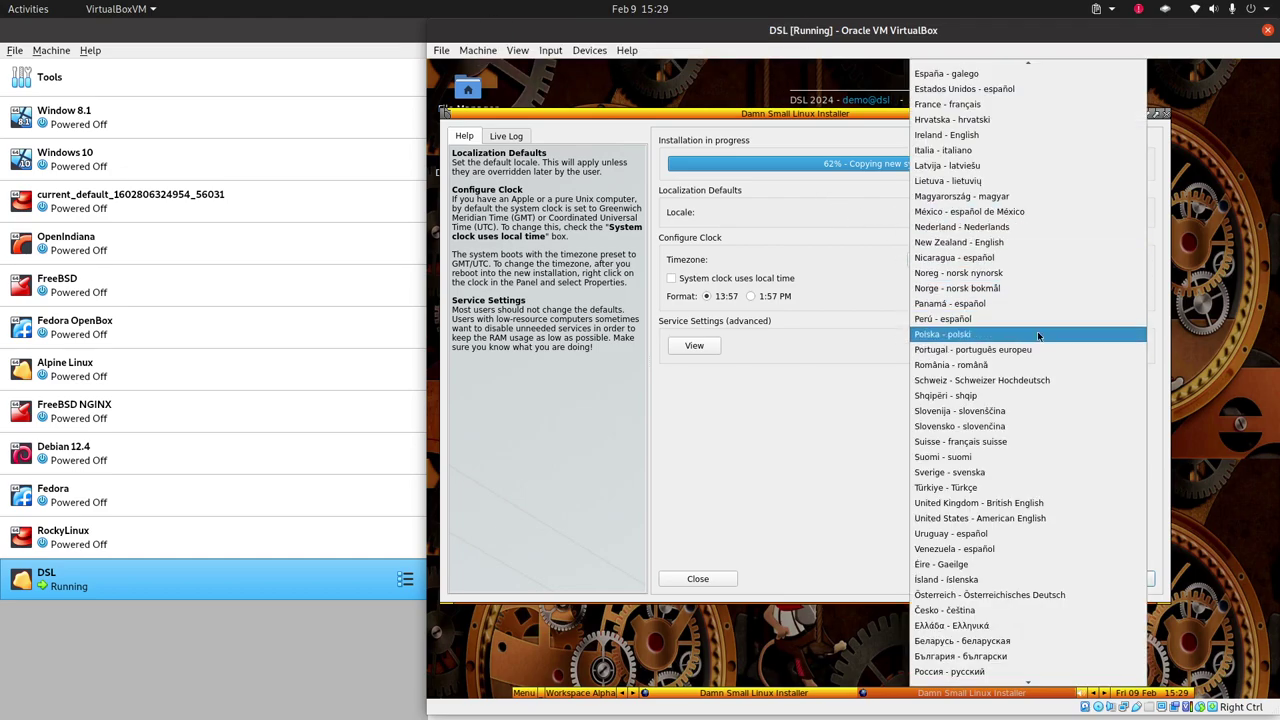
pyautogui.scroll(-3, 988, 522)
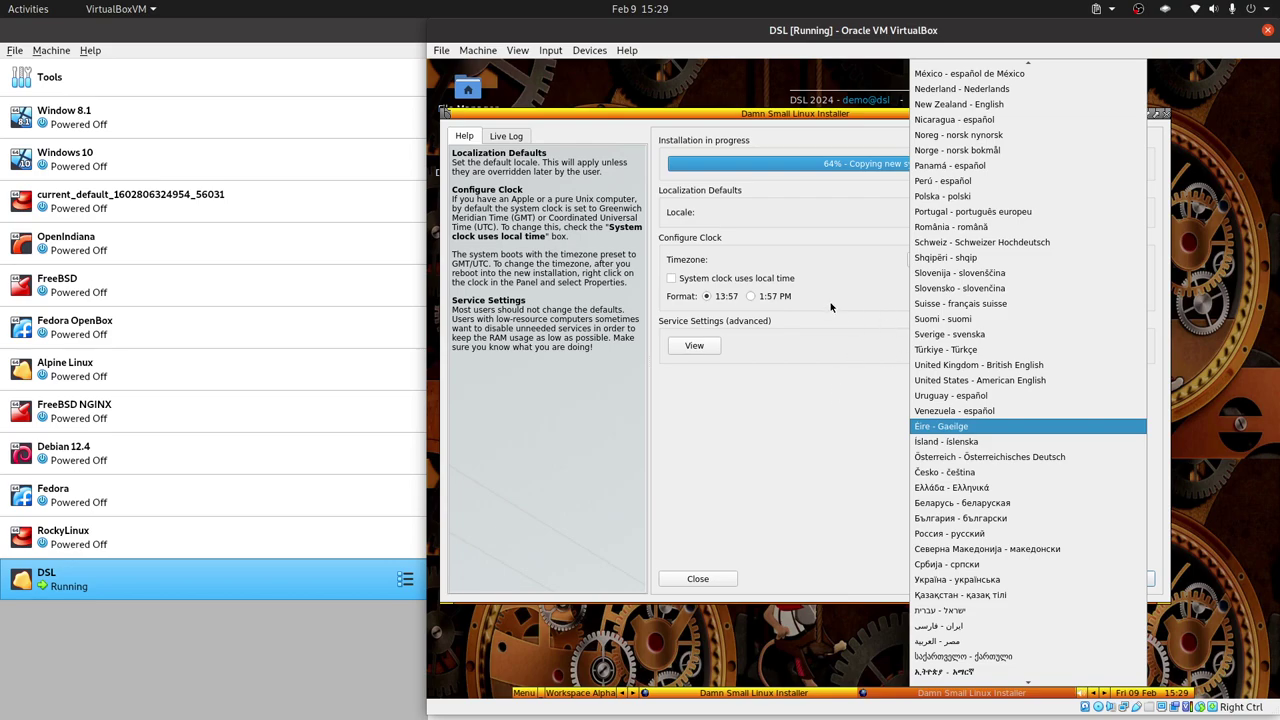
pyautogui.click(862, 406)
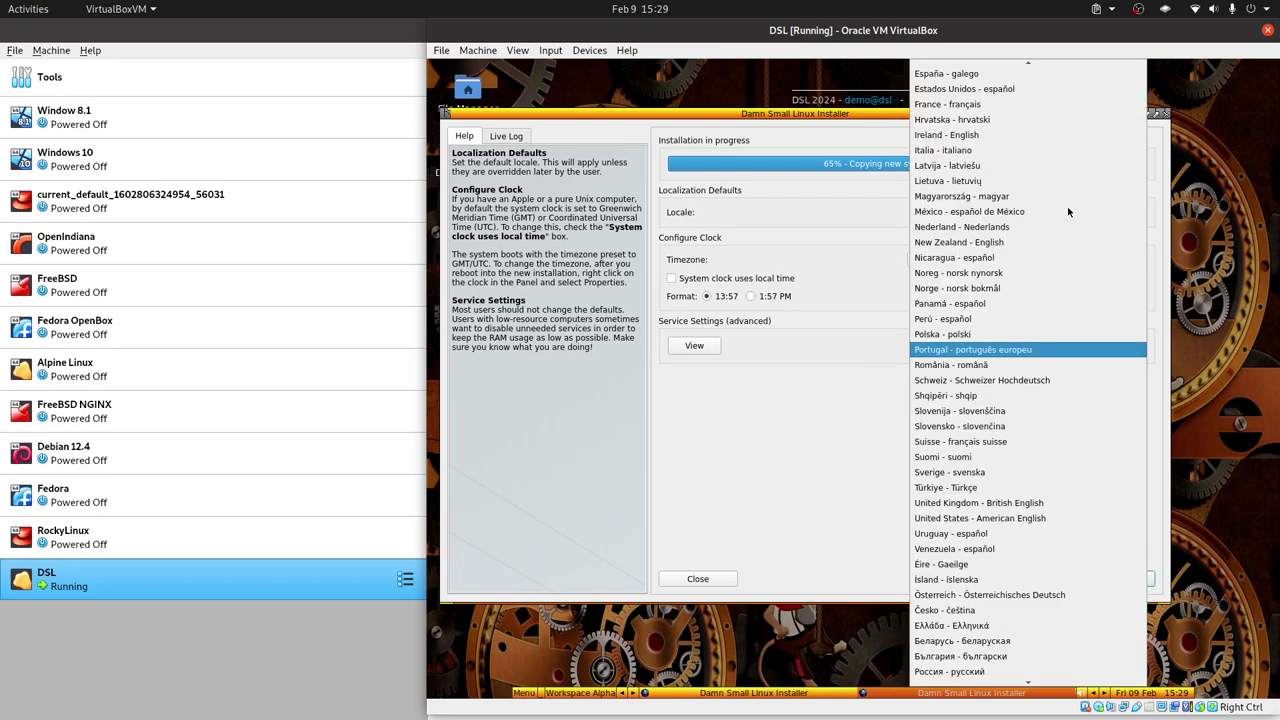
pyautogui.scroll(2, 1045, 297)
pyautogui.scroll(3, 1045, 297)
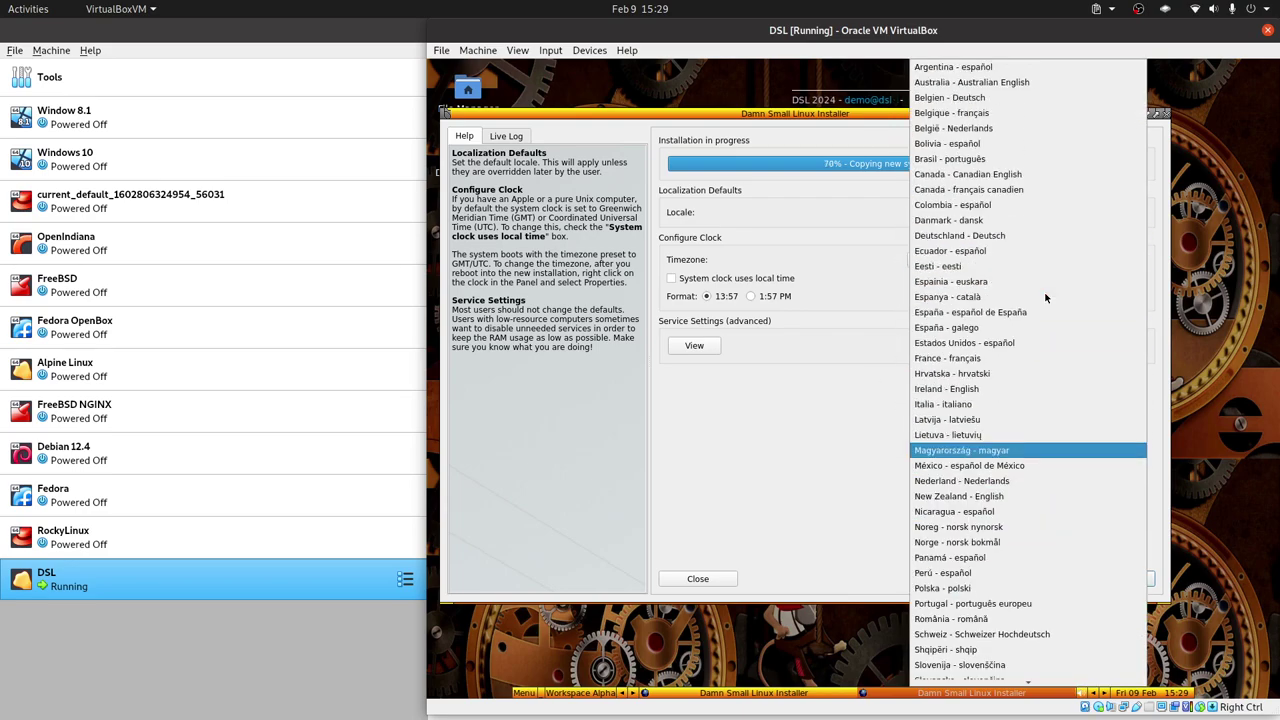
pyautogui.scroll(-3, 1045, 297)
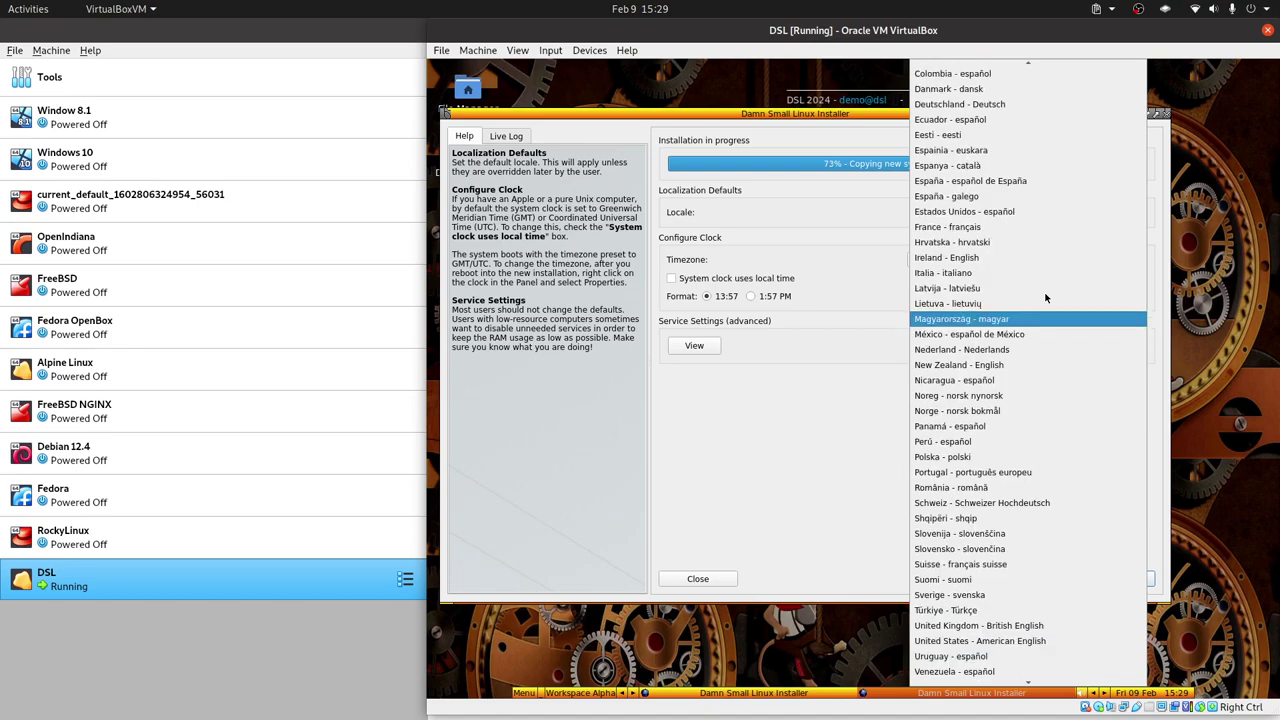
pyautogui.scroll(-3, 1045, 297)
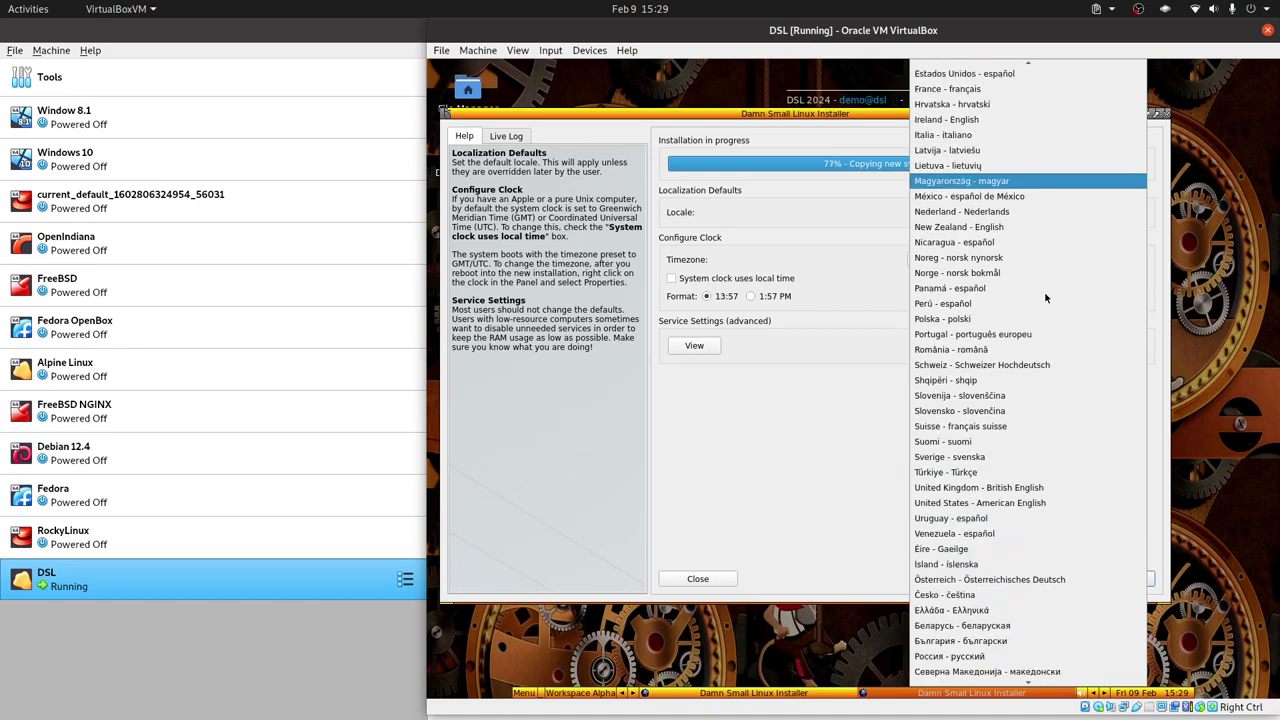
pyautogui.scroll(-2, 1045, 297)
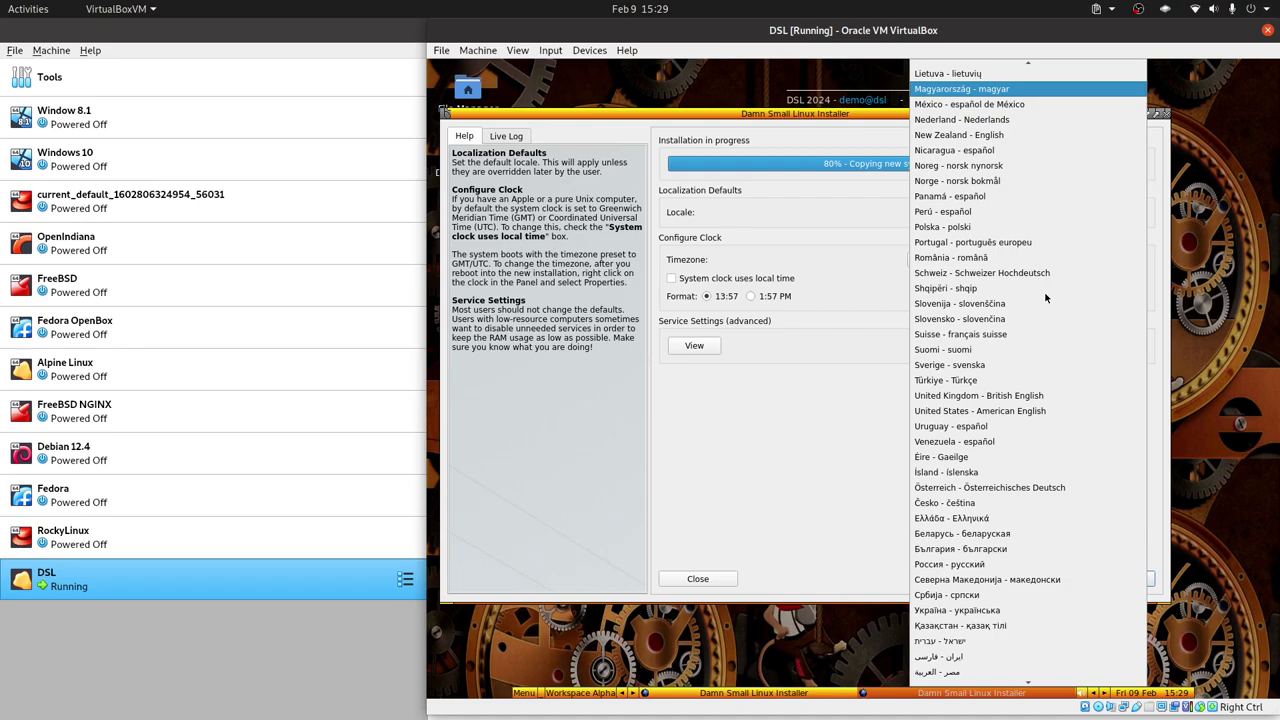
pyautogui.scroll(-2, 1045, 297)
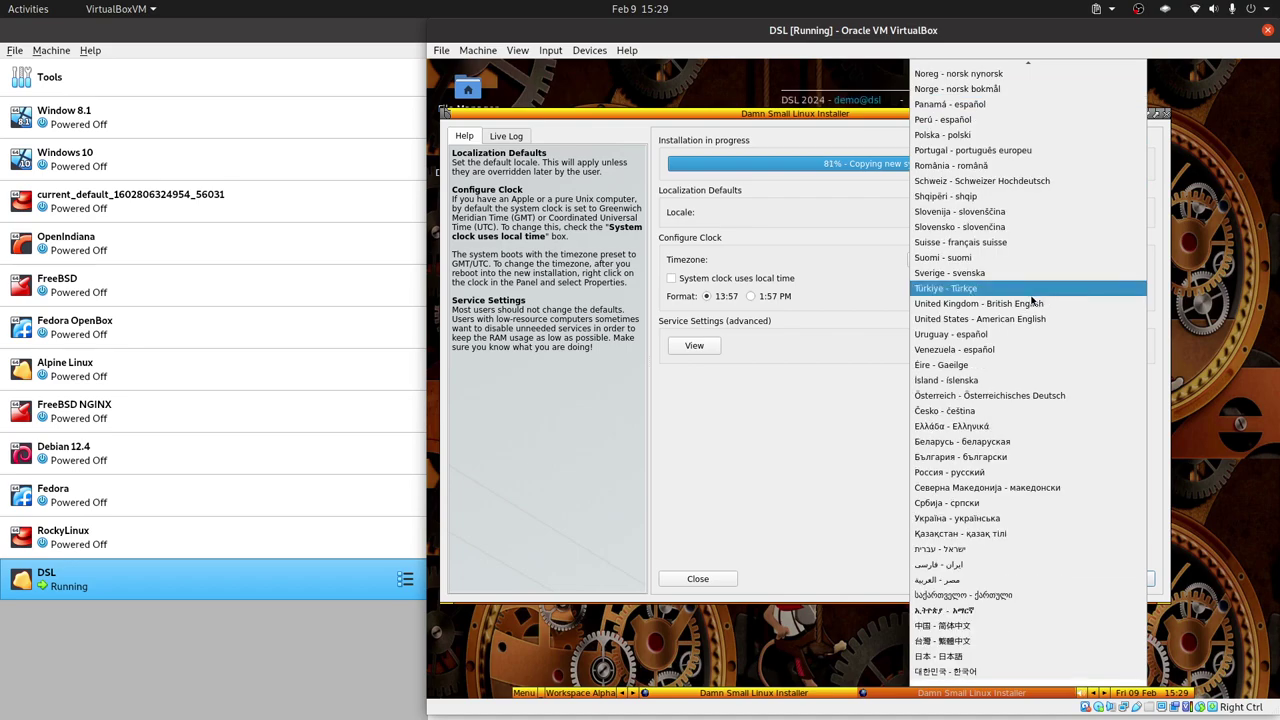
pyautogui.click(978, 318)
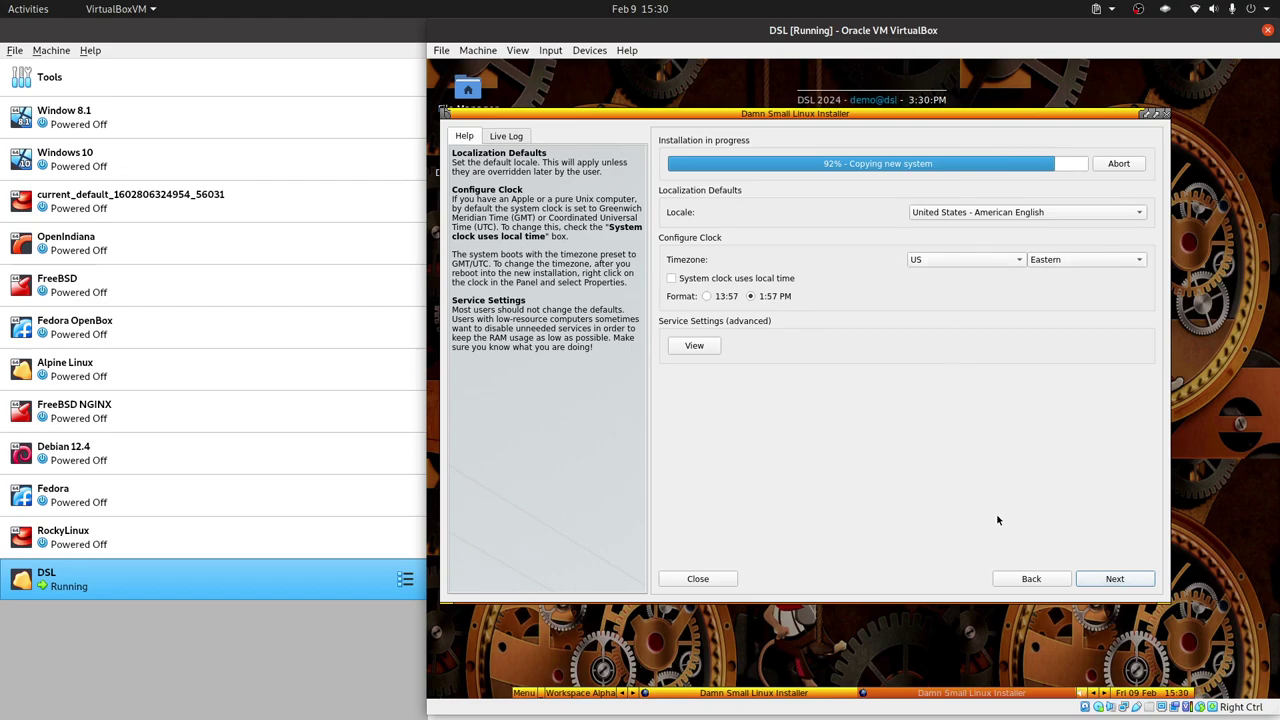
pyautogui.press('Return')
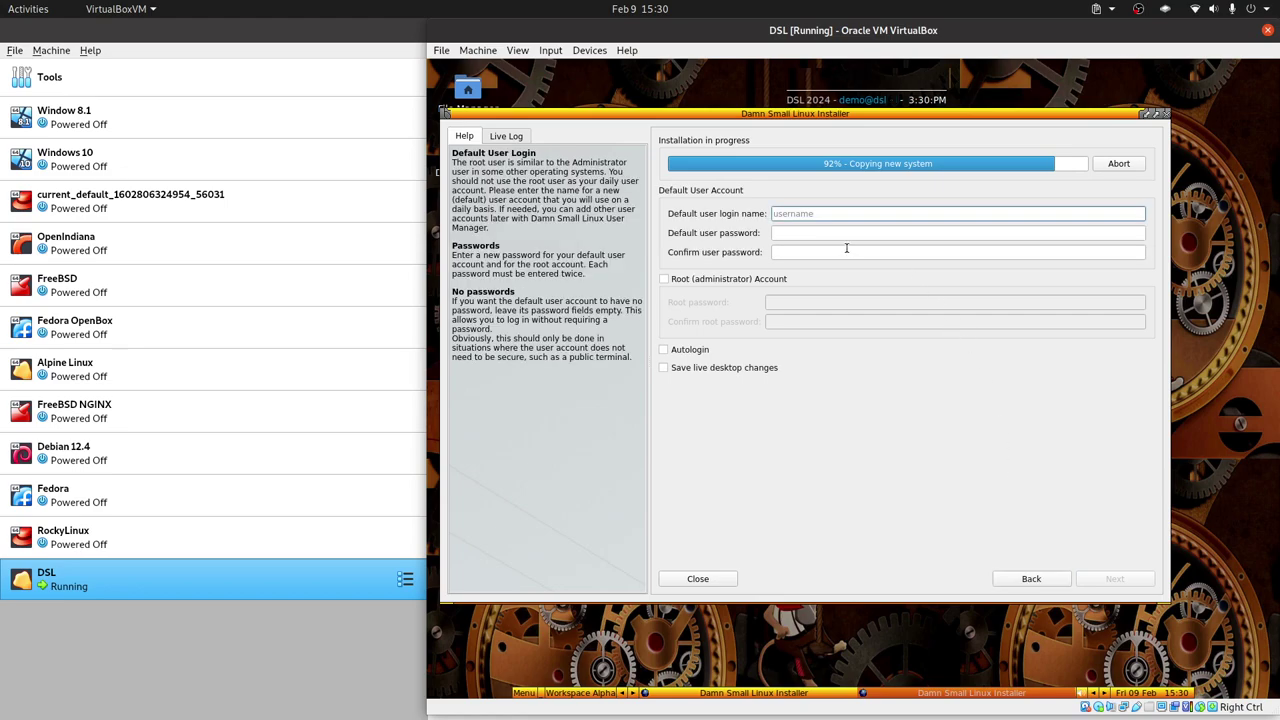
# Enter the default user's login name, then its password and the matching confirmation.
pyautogui.write('librebyte')
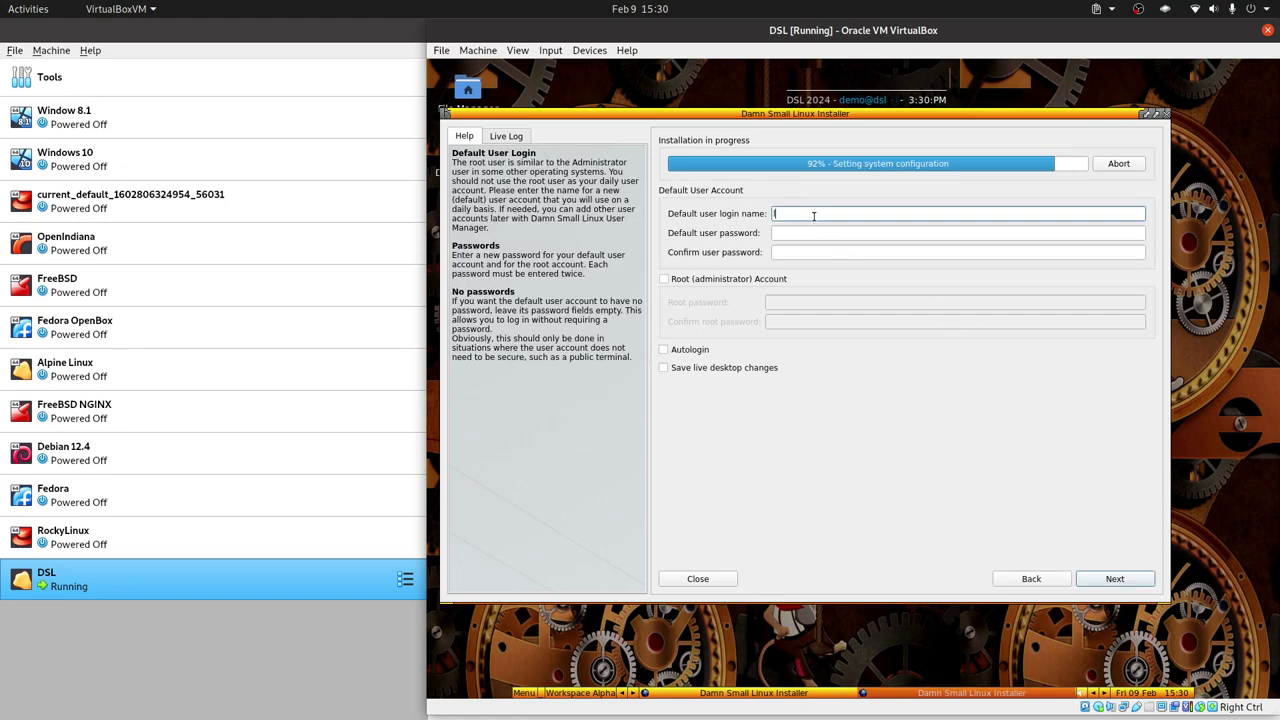
pyautogui.click(818, 232)
pyautogui.write('librebyte')
pyautogui.click(810, 252)
pyautogui.write('lib')
# Enable the root administrator account, enter its password twice, and continue.
pyautogui.click(745, 279)
pyautogui.click(797, 303)
pyautogui.write('lib')
pyautogui.click(797, 322)
pyautogui.write('lib')
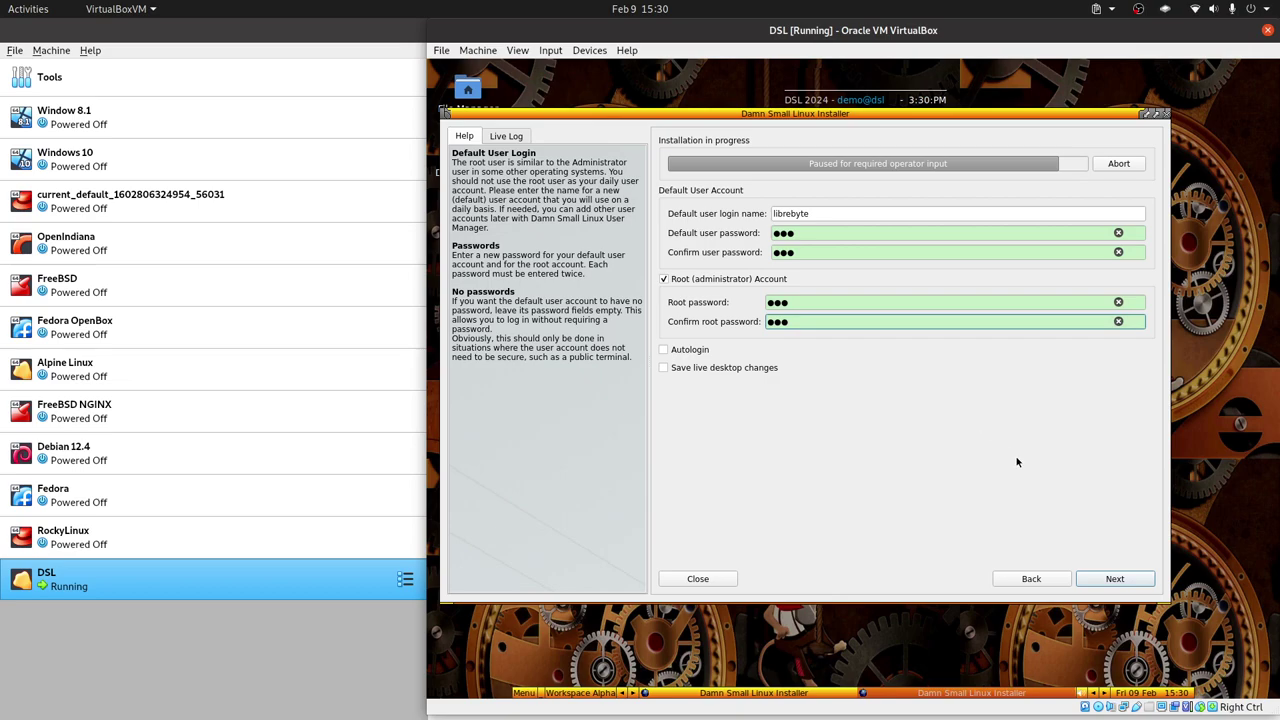
pyautogui.click(1122, 579)
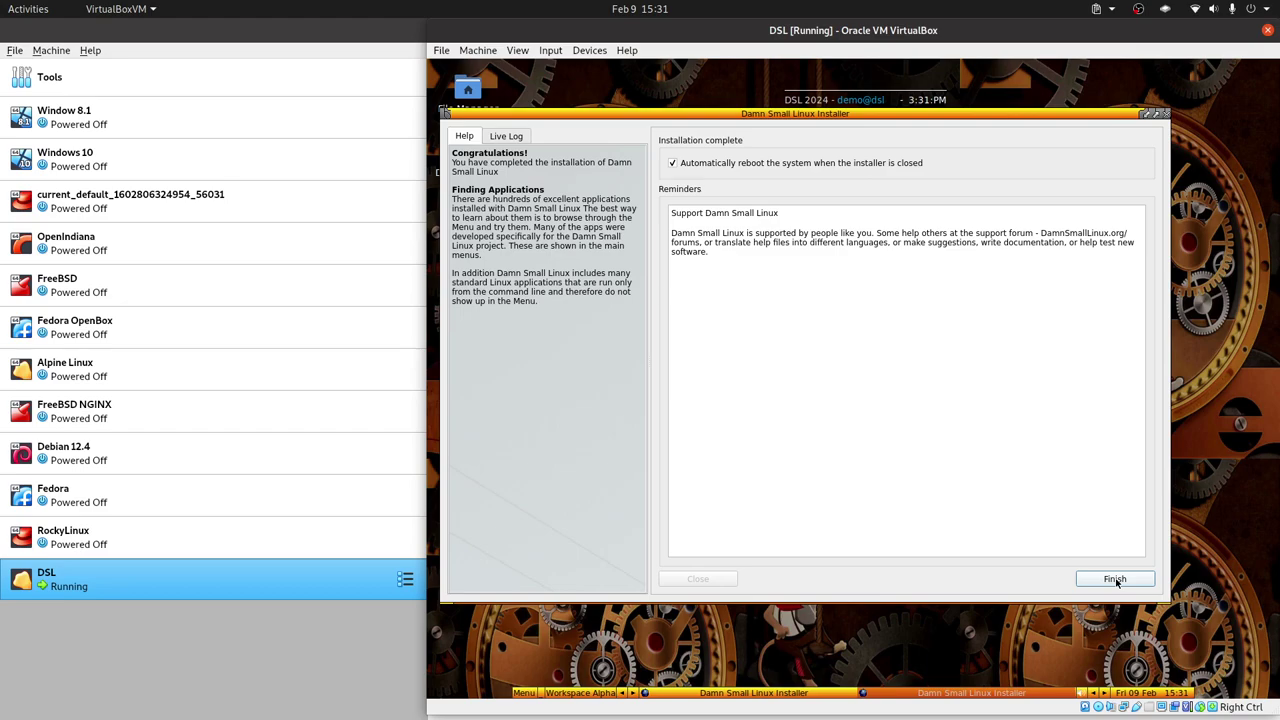
# Turn off automatic reboot, finish the installer, and dismiss the already-running error.
pyautogui.click(673, 164)
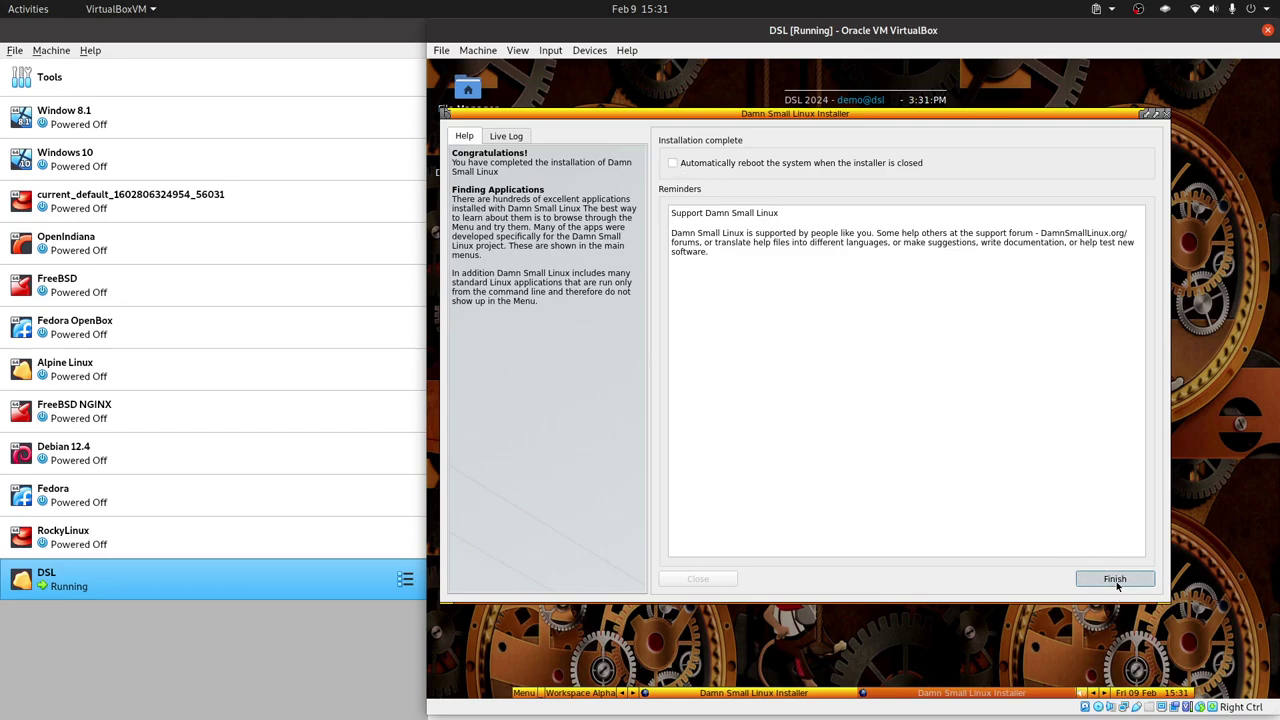
pyautogui.click(1115, 580)
pyautogui.click(982, 371)
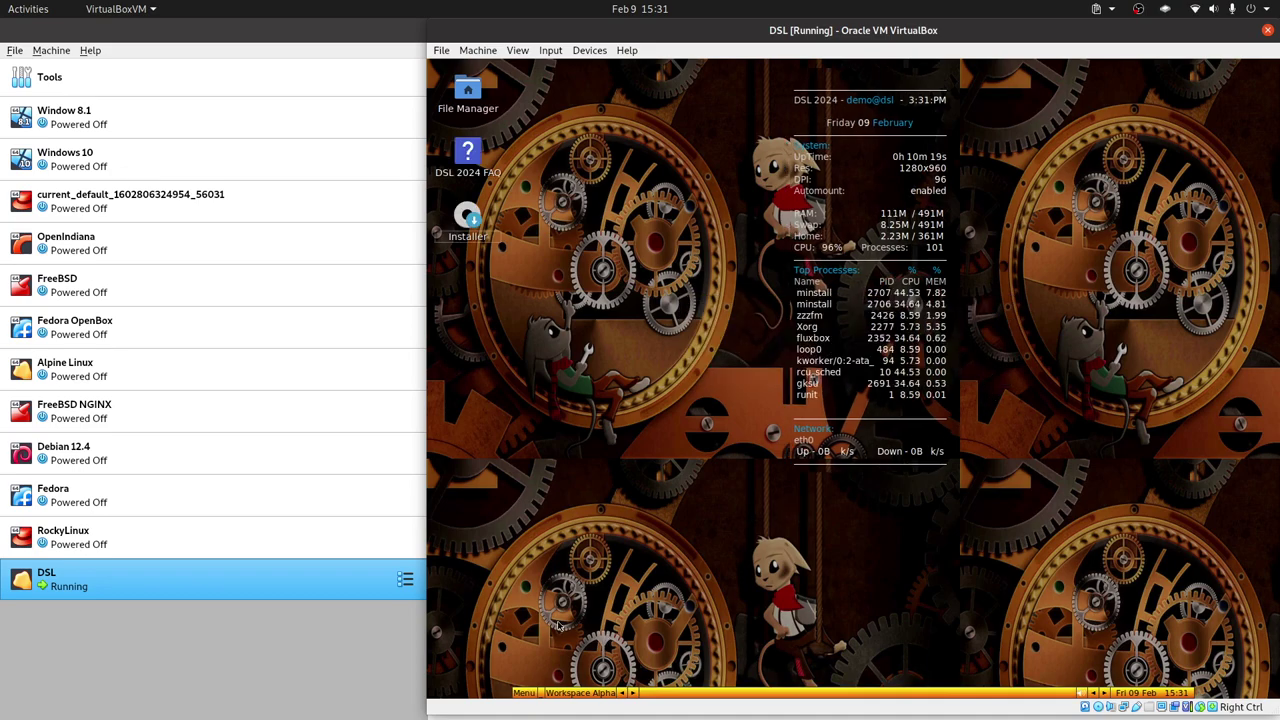
# Shut down the DSL guest from the fluxbox menu's Exit session dialog.
pyautogui.click(532, 692)
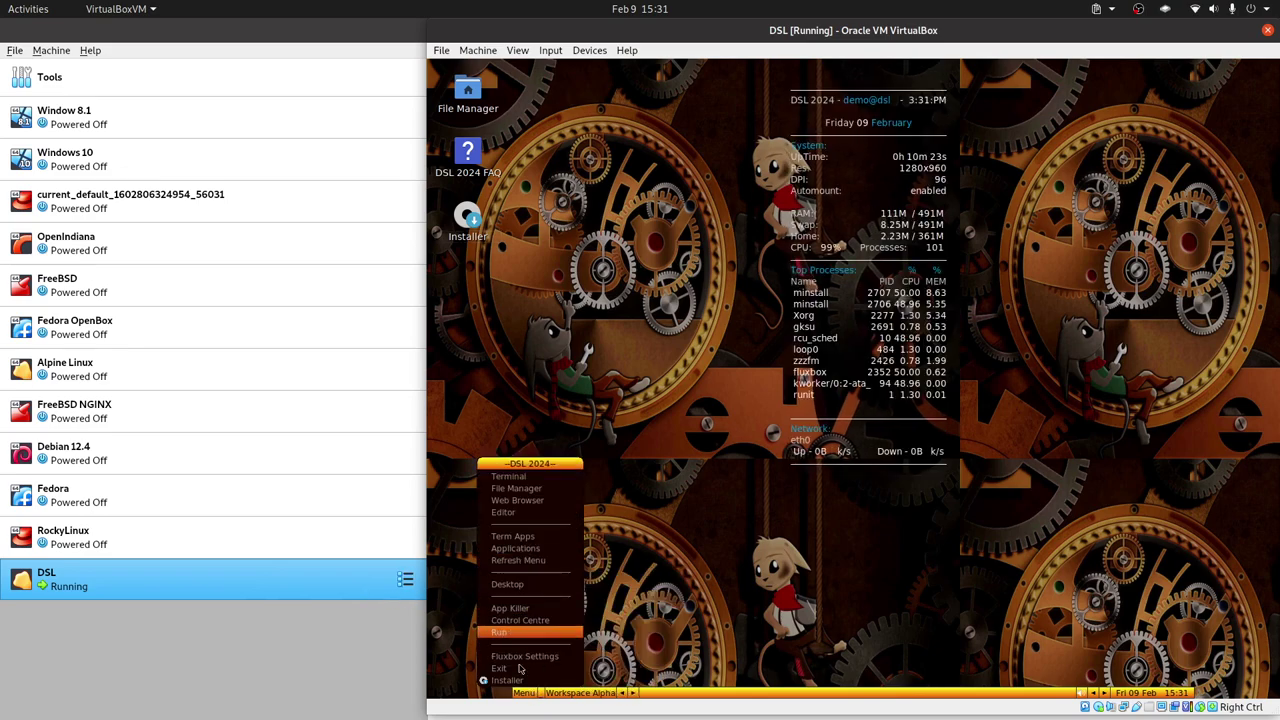
pyautogui.click(524, 670)
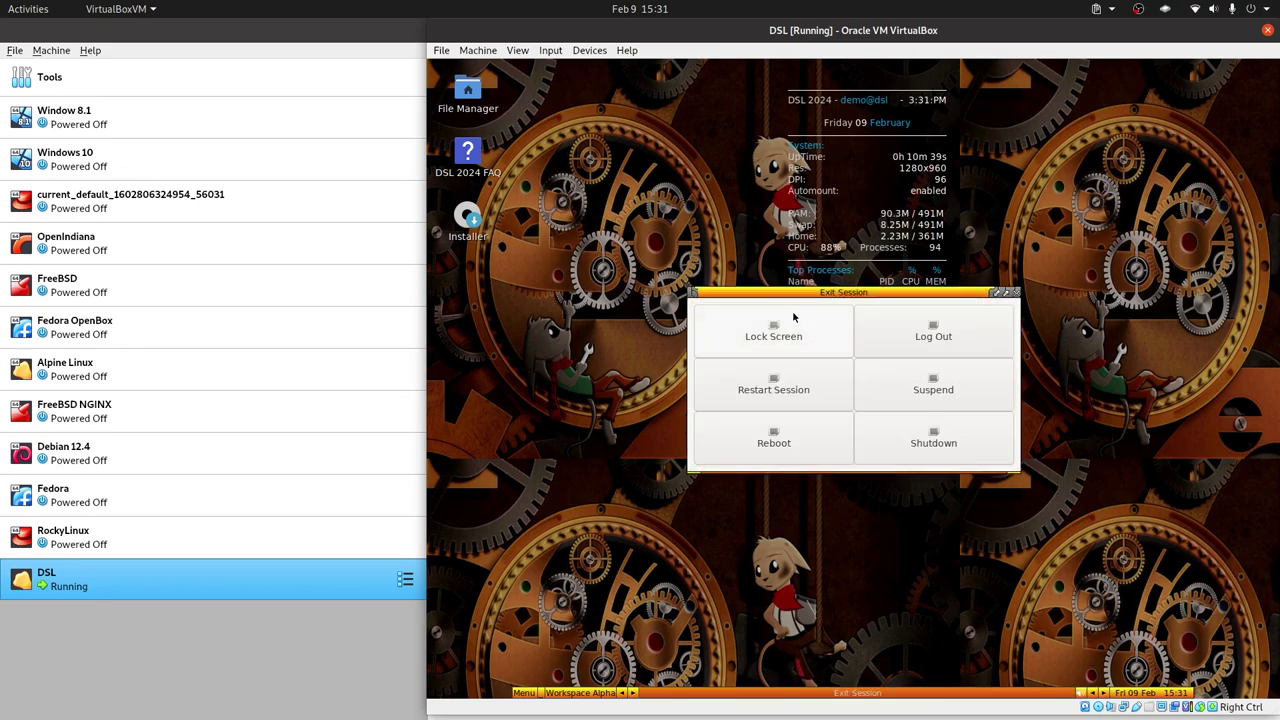
pyautogui.click(963, 445)
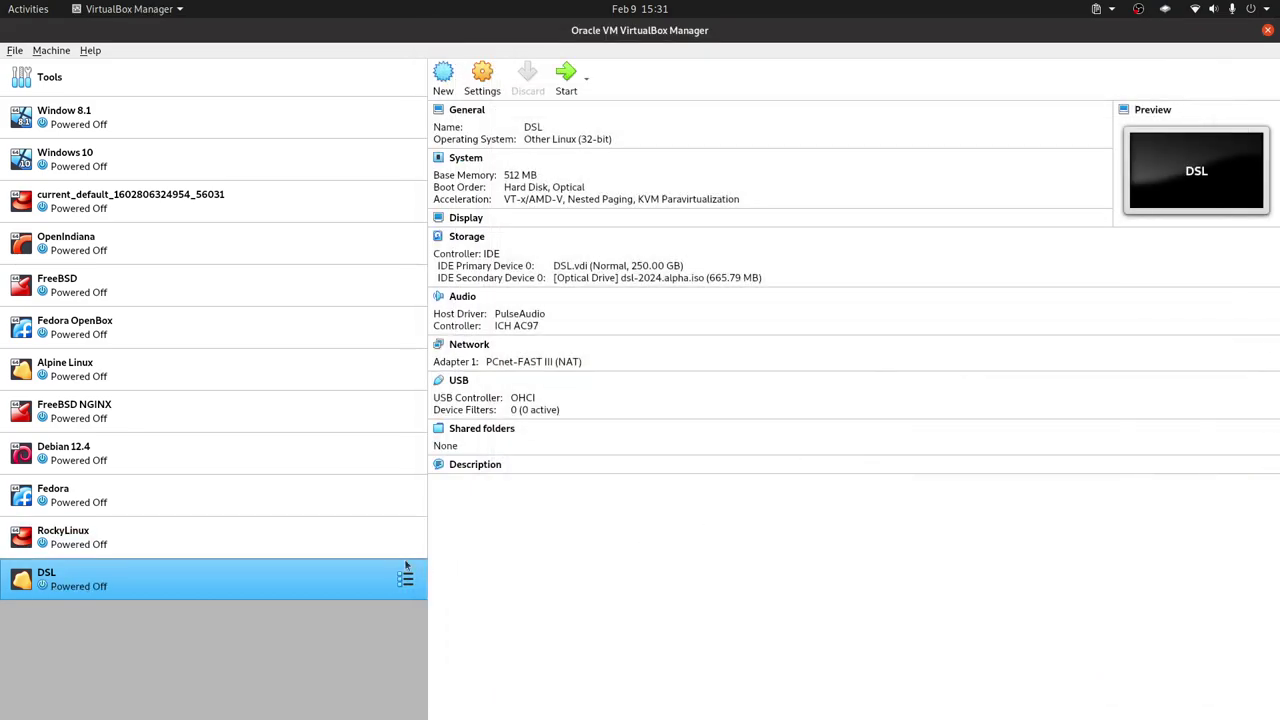
# In the DSL machine's storage settings, remove the optical drive holding dsl-2024.alpha.iso.
pyautogui.rightClick(405, 578)
pyautogui.click(563, 278)
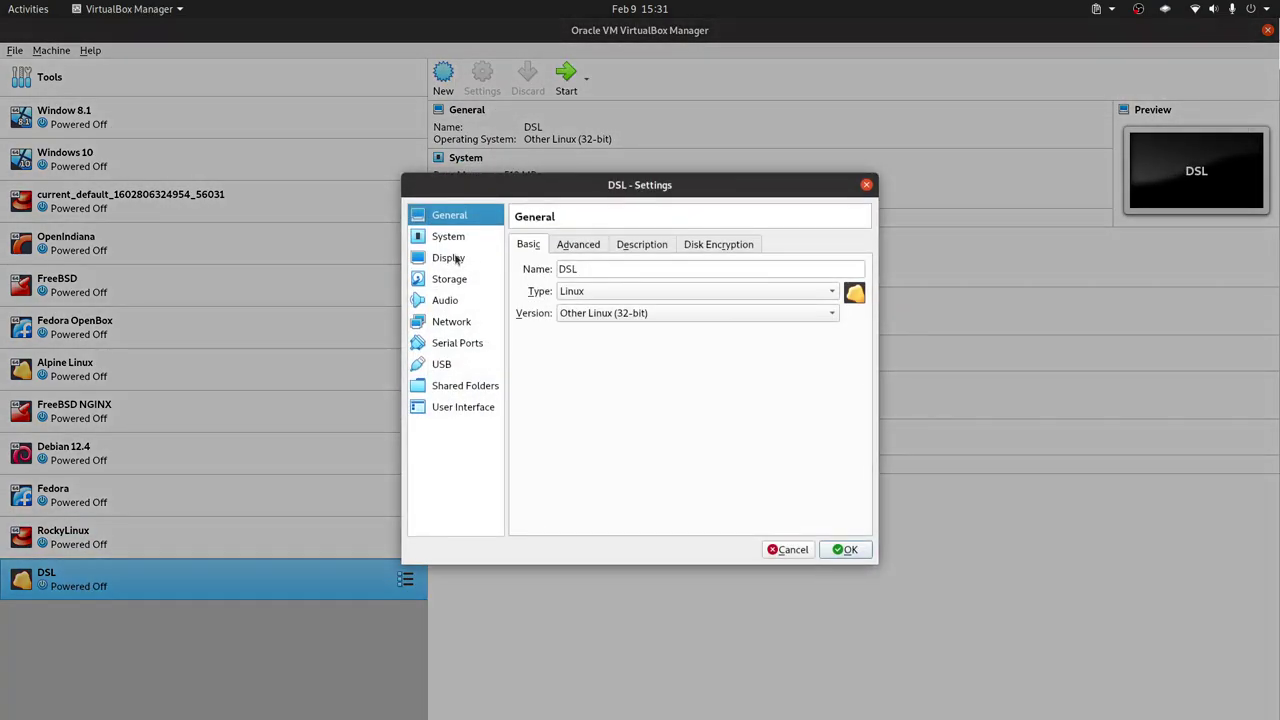
pyautogui.click(448, 236)
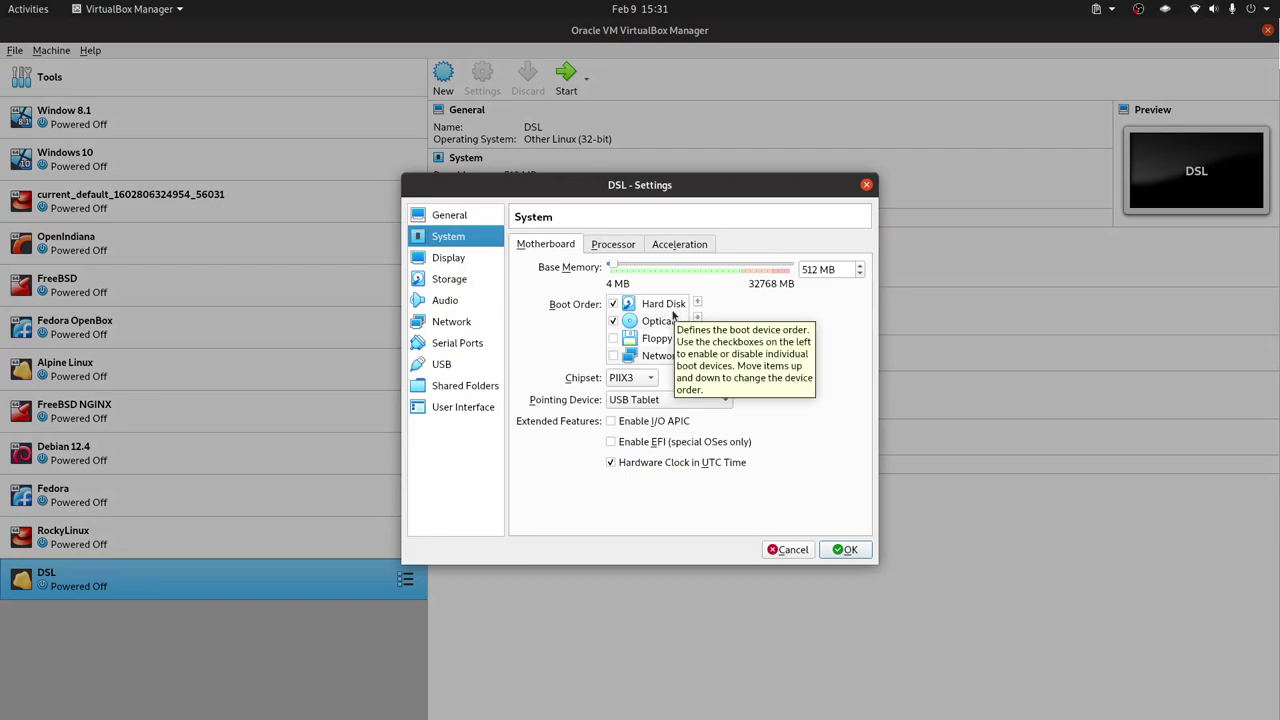
pyautogui.click(447, 279)
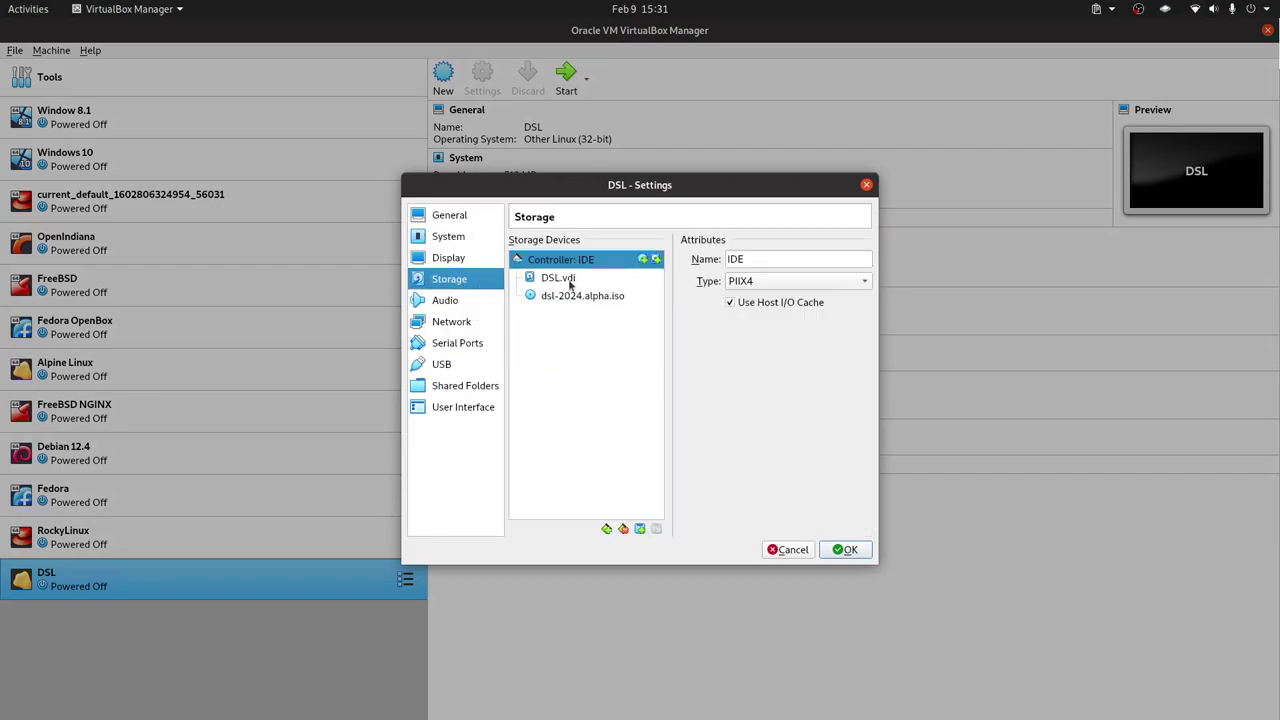
pyautogui.click(598, 305)
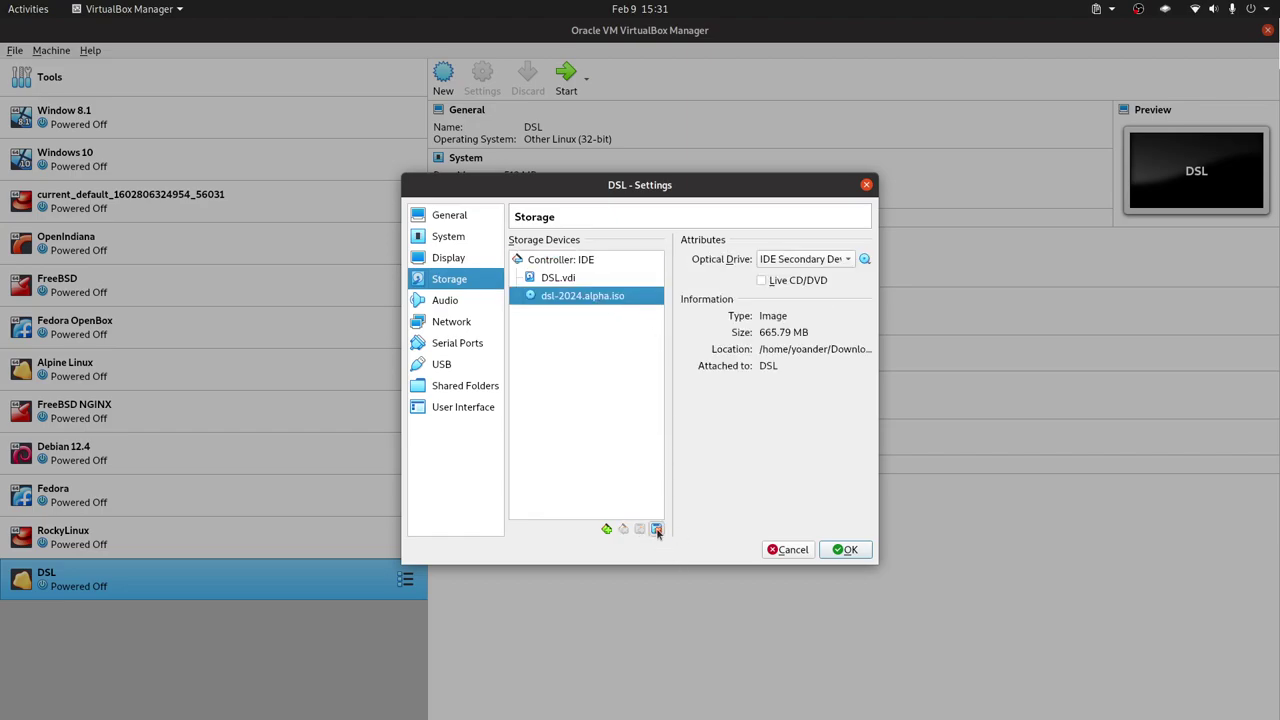
pyautogui.click(656, 529)
pyautogui.click(668, 425)
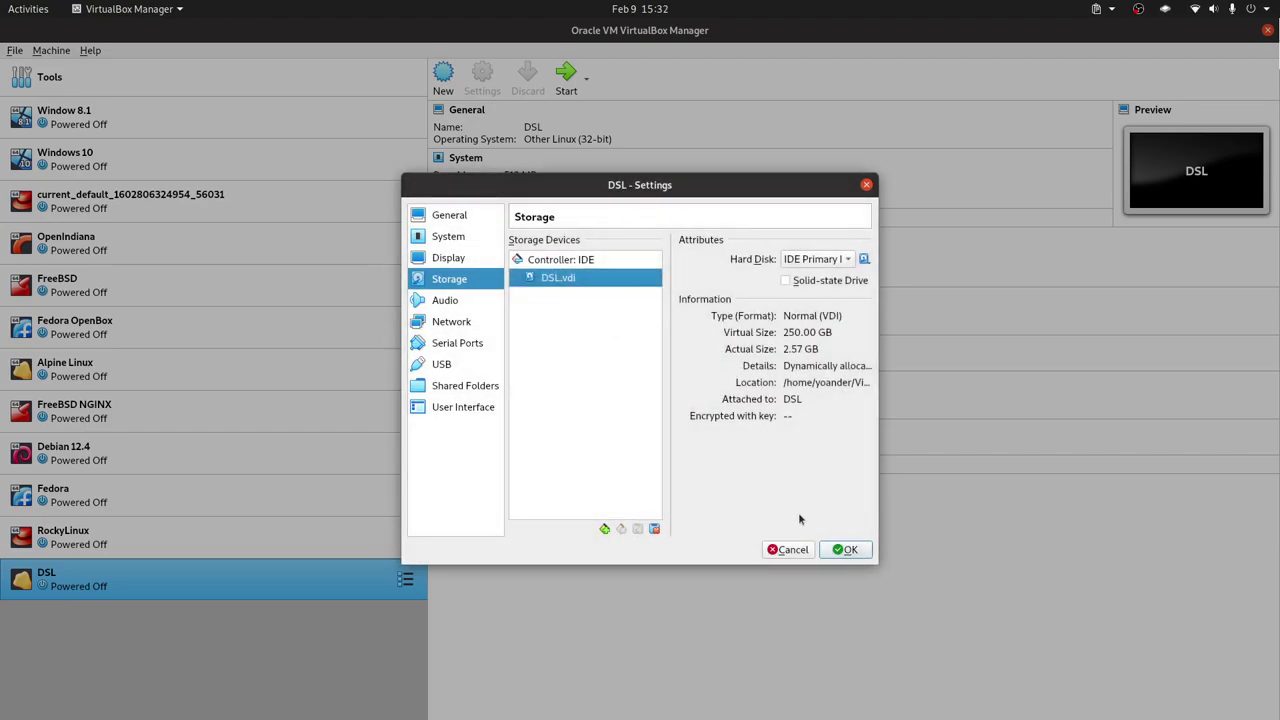
# Remove Optical from the boot order so only the hard disk boots, and save.
pyautogui.click(458, 240)
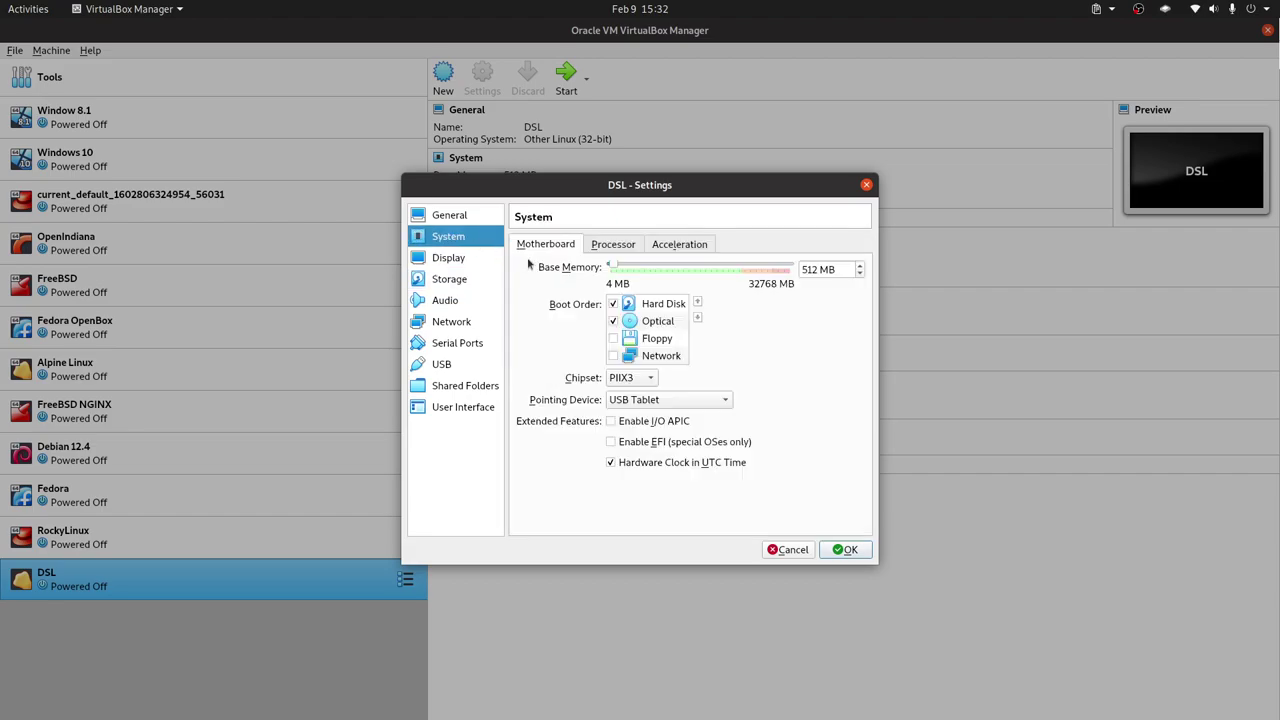
pyautogui.click(613, 321)
pyautogui.click(845, 549)
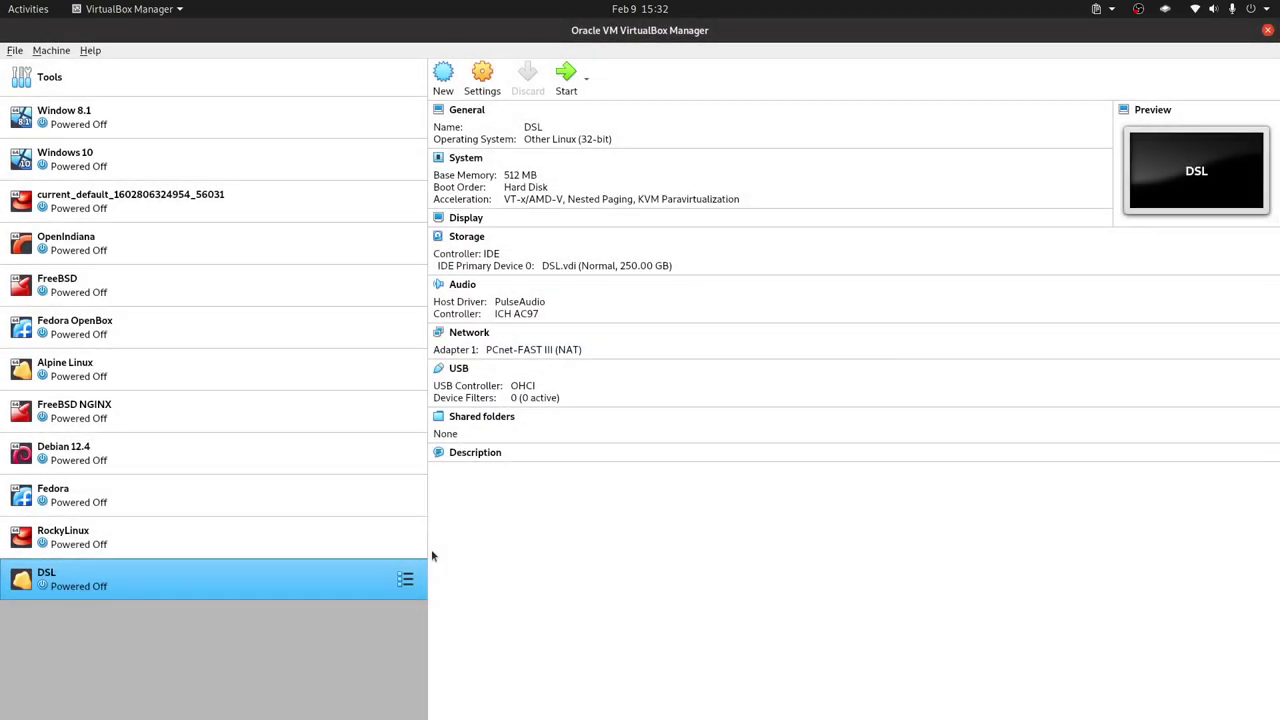
# Start the DSL VM and boot the Damn Small Linux 2024 Alpha GRUB entry from disk.
pyautogui.doubleClick(307, 582)
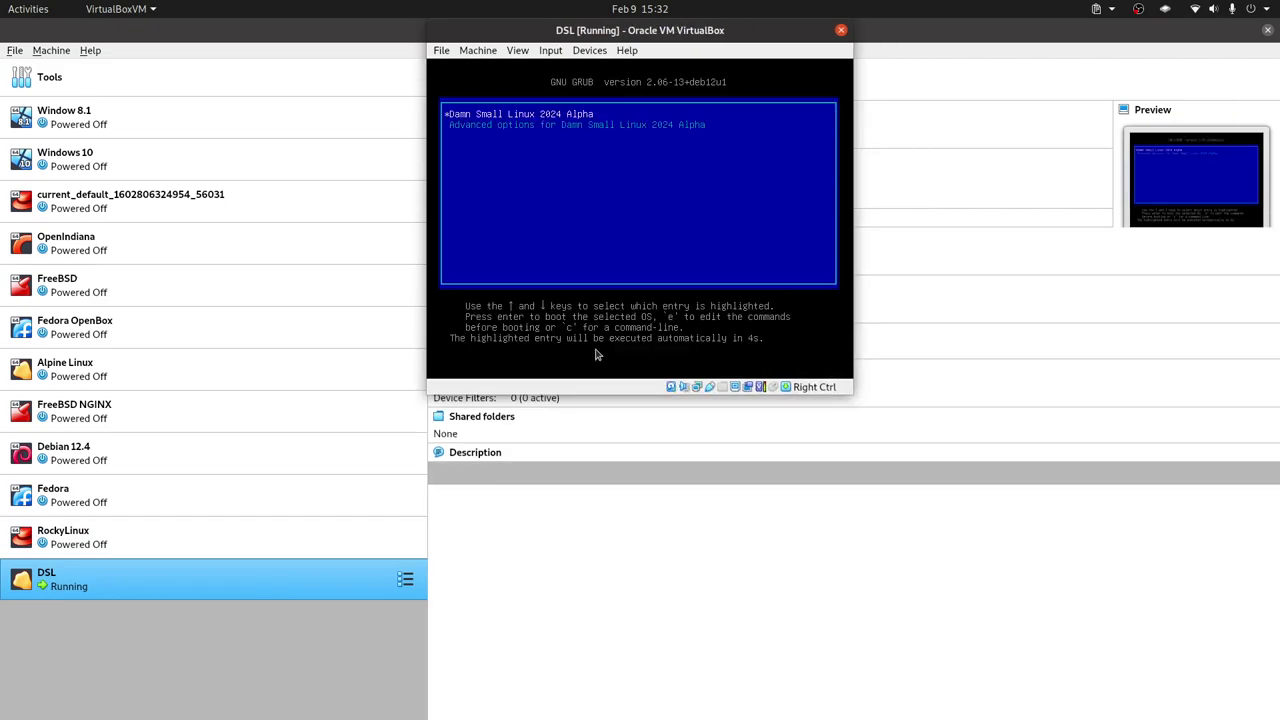
pyautogui.press('Return')
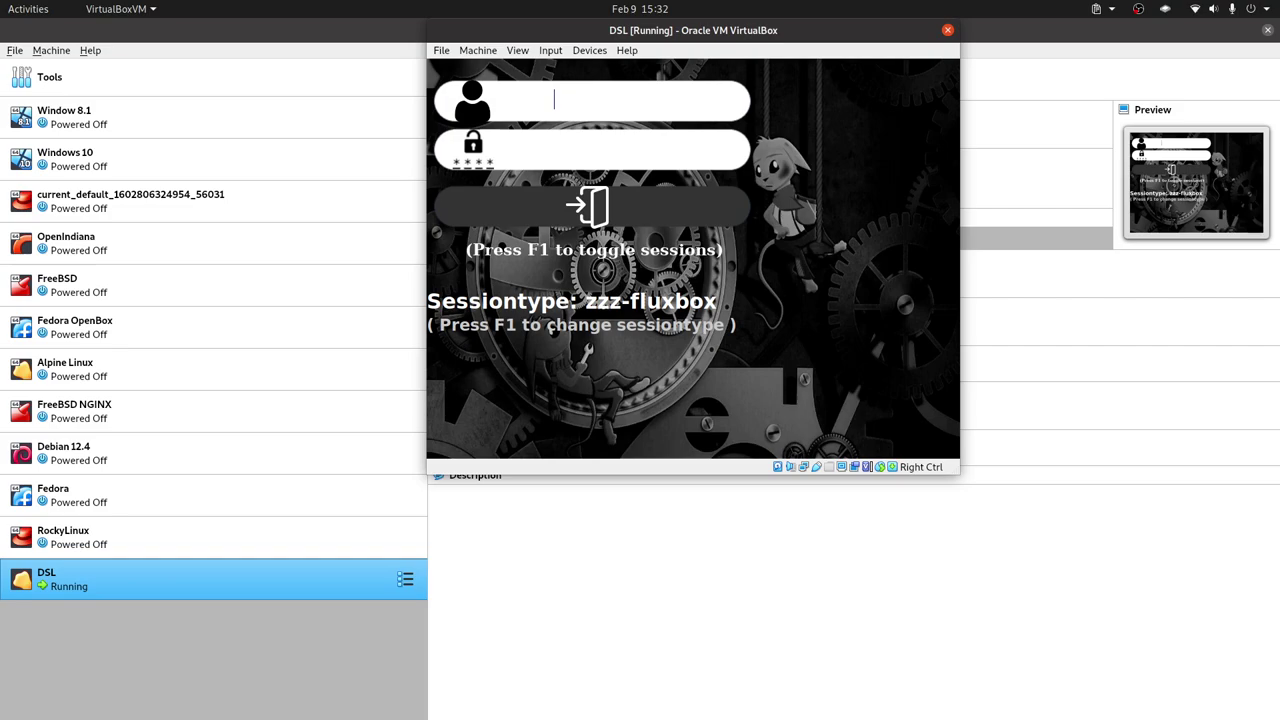
# Cycle the login screen's session type until it shows fluxbox.
pyautogui.press('F1')
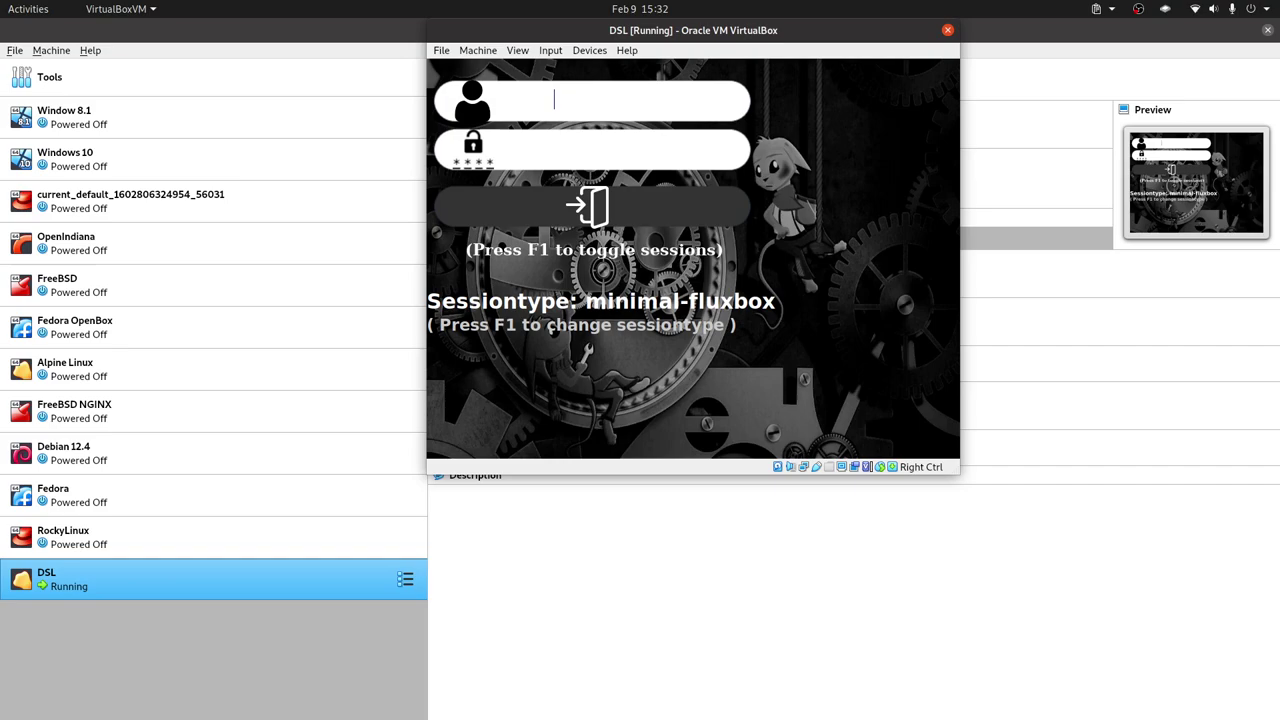
pyautogui.press('F1')
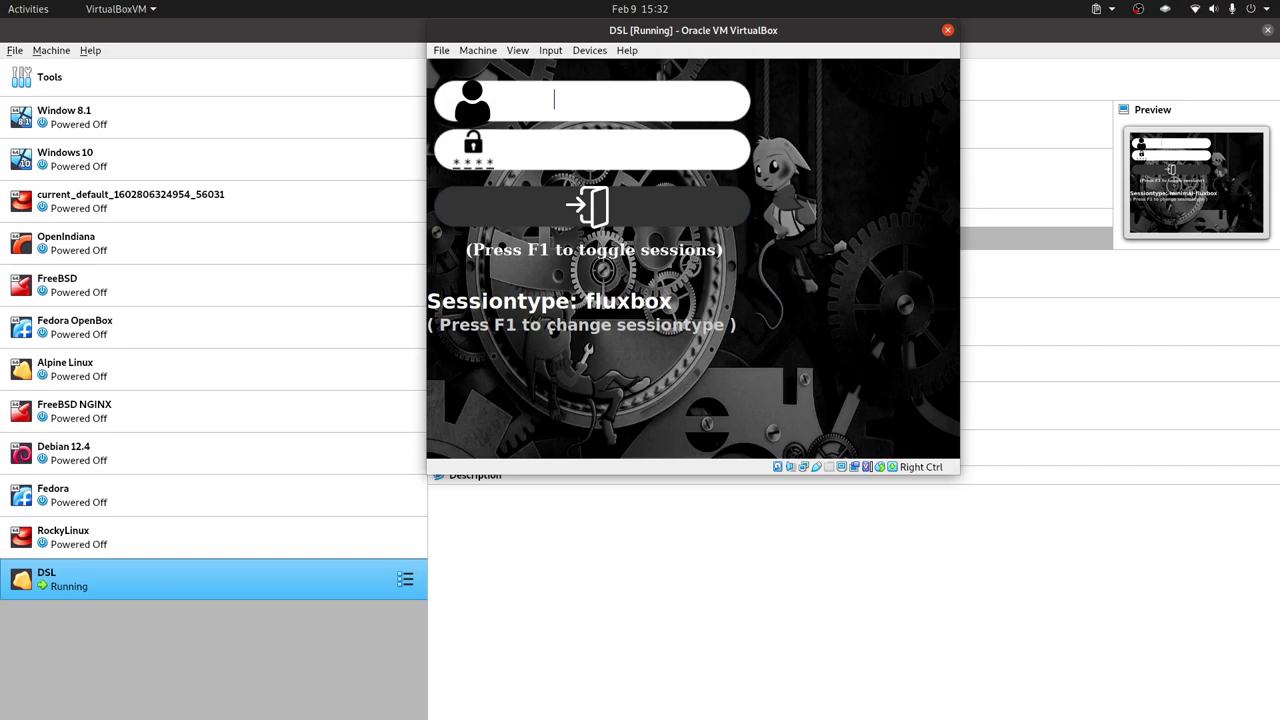
pyautogui.press('F1')
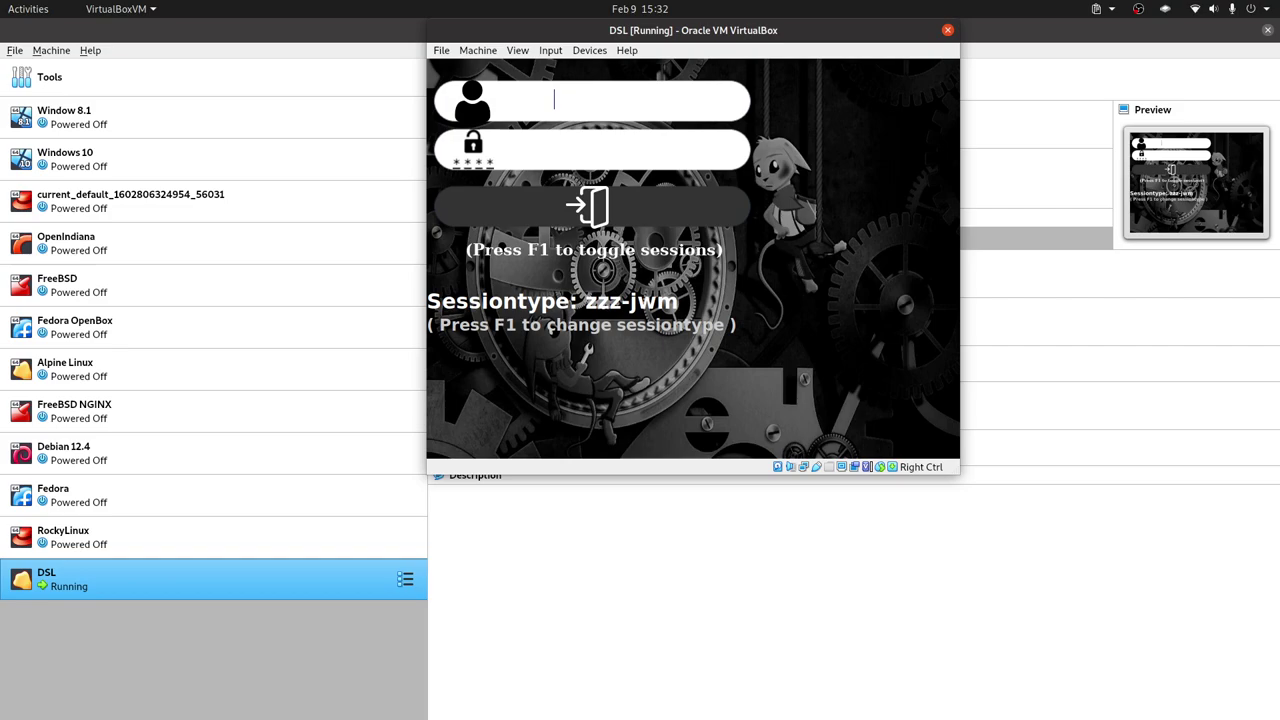
pyautogui.press('F1')
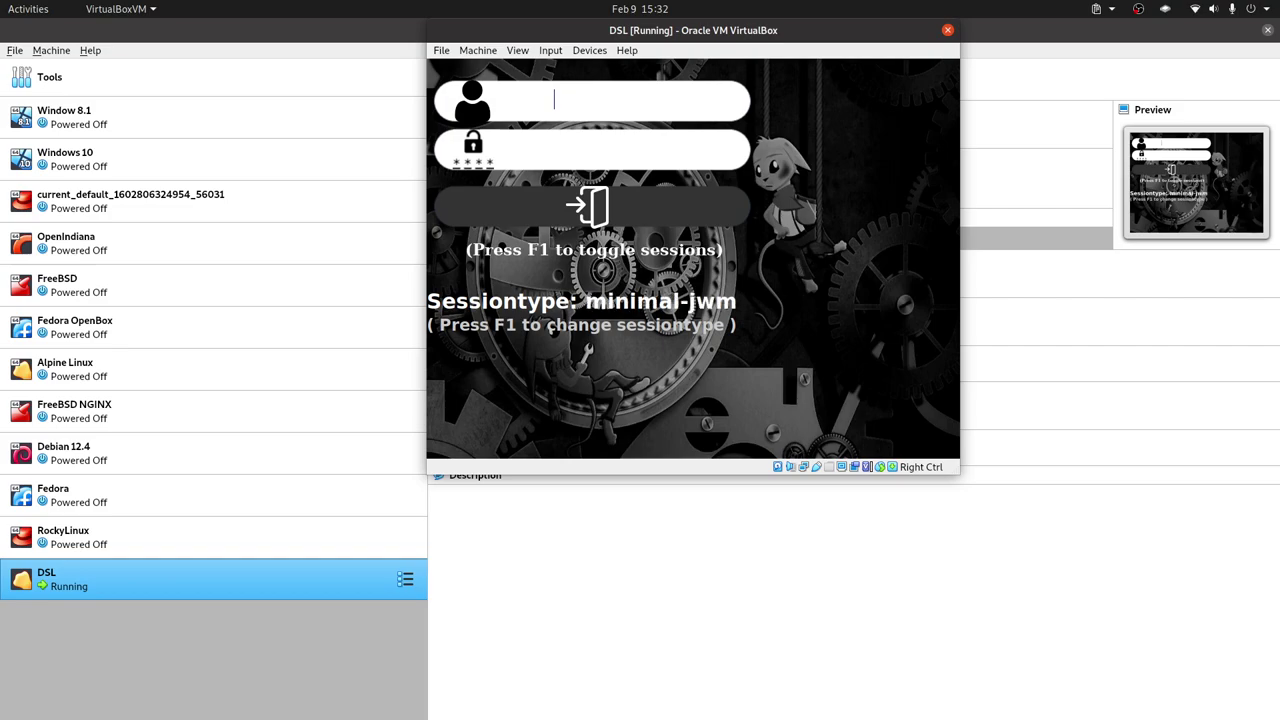
pyautogui.press('F1')
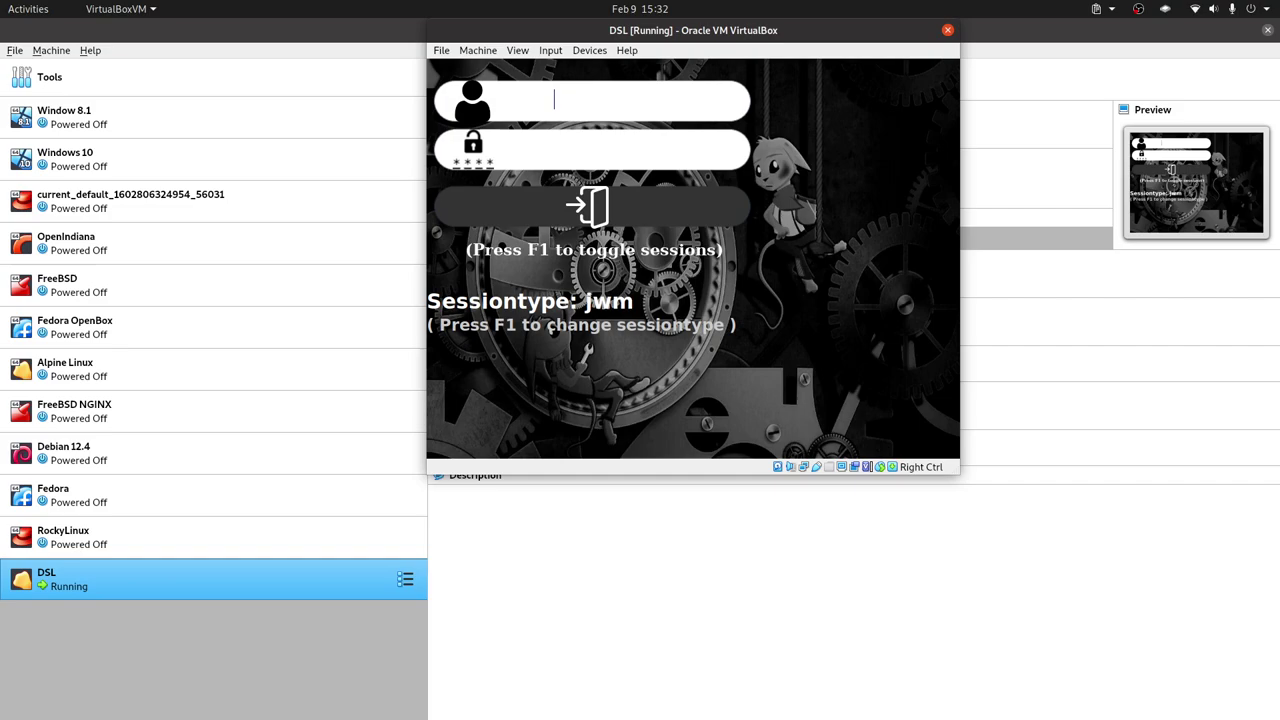
pyautogui.press('F1')
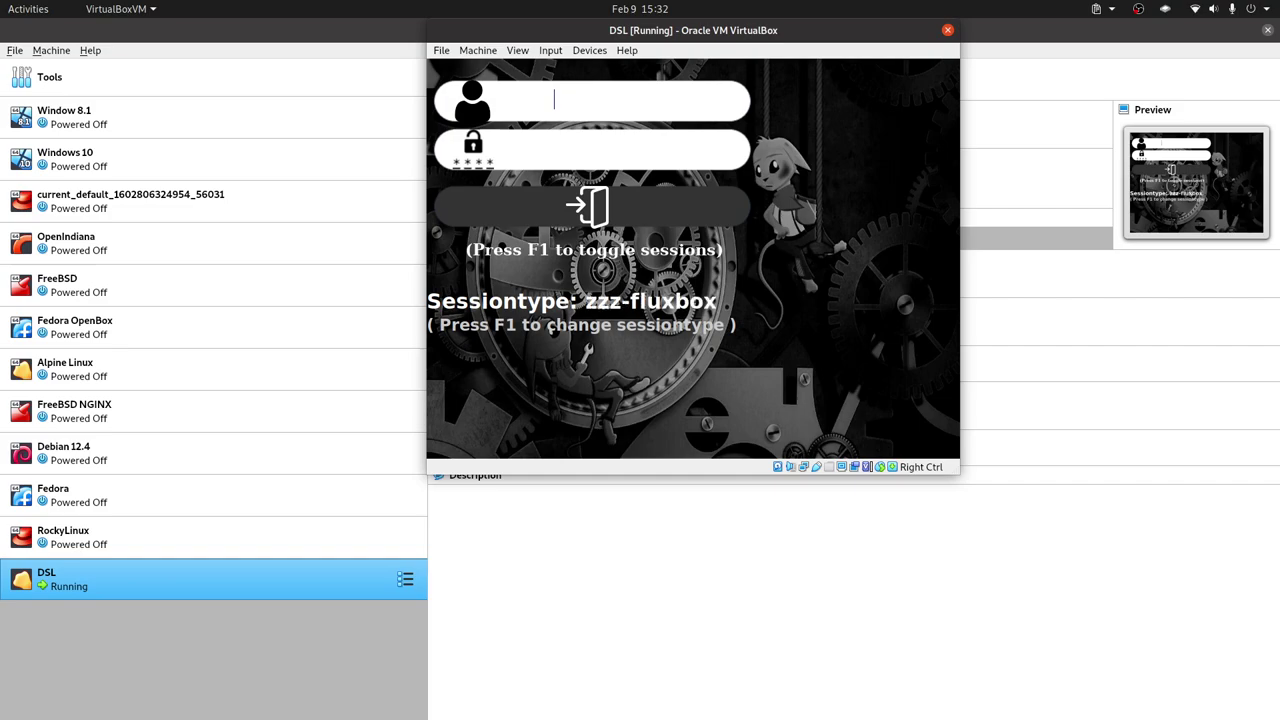
pyautogui.press('F1')
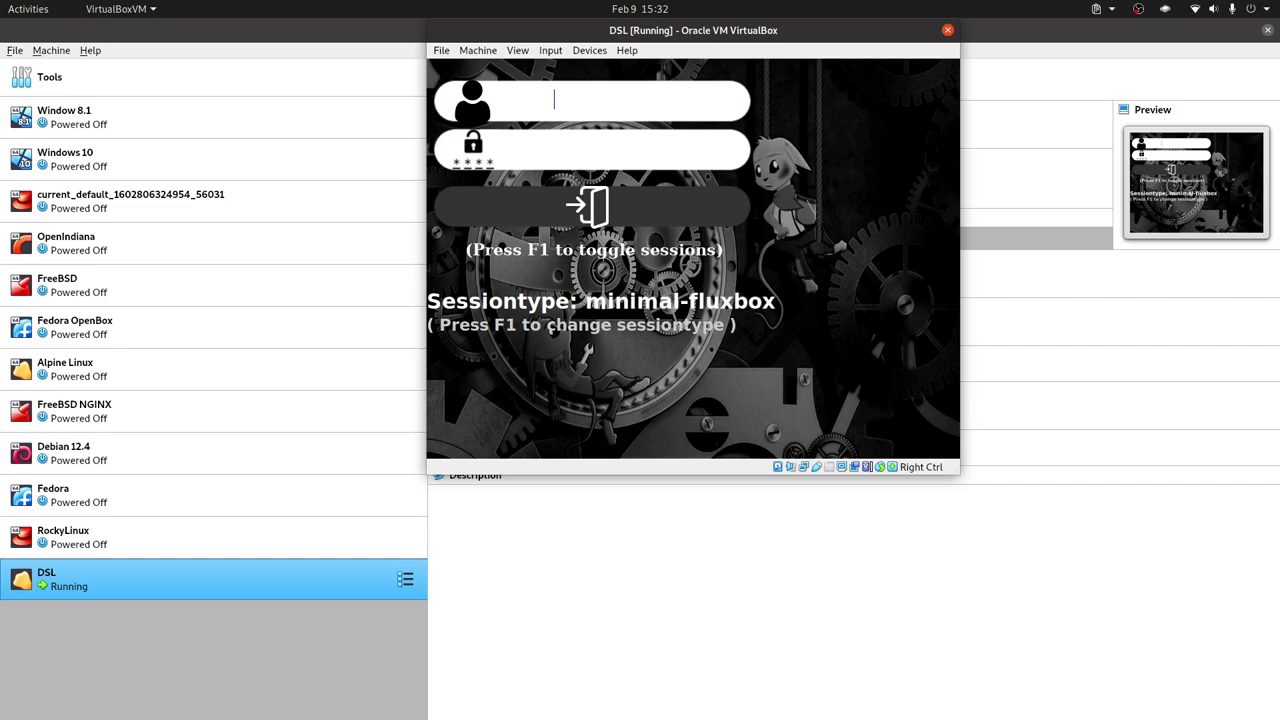
pyautogui.press('F1')
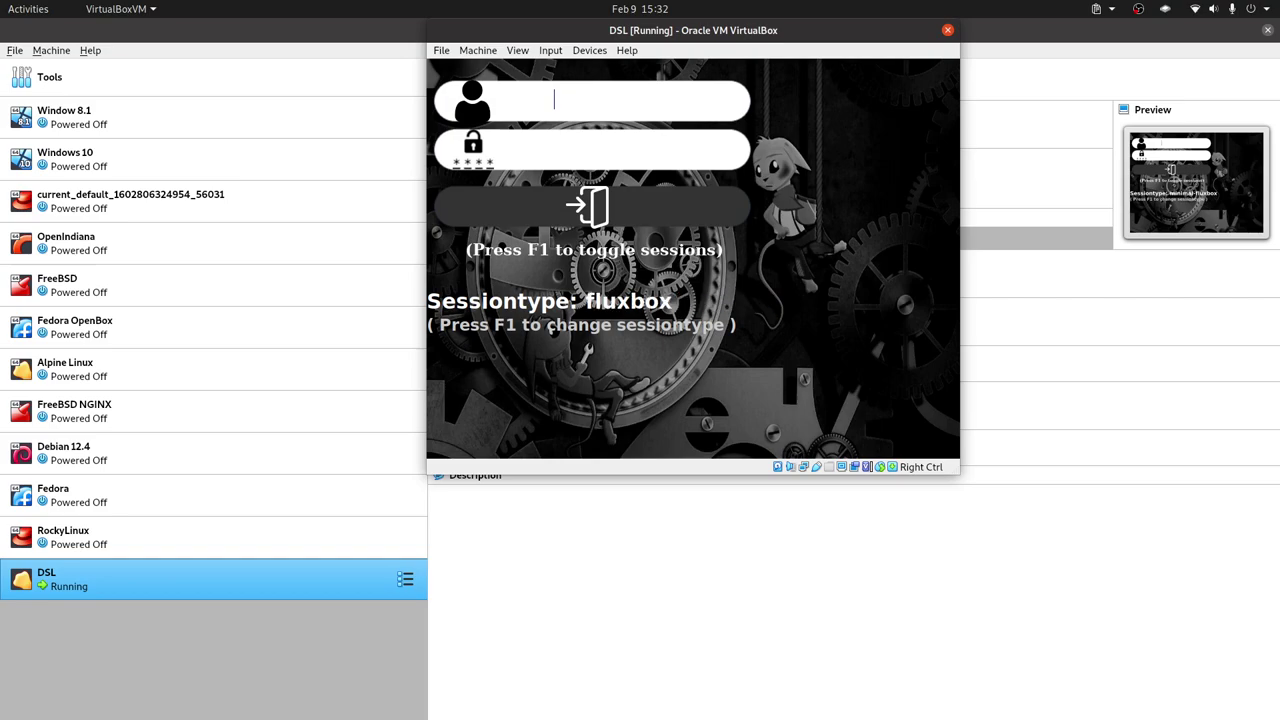
# Log in with the default user's name and password.
pyautogui.write('librebyute')
pyautogui.press('BackSpace')
pyautogui.press('BackSpace')
pyautogui.press('BackSpace')
pyautogui.write('te')
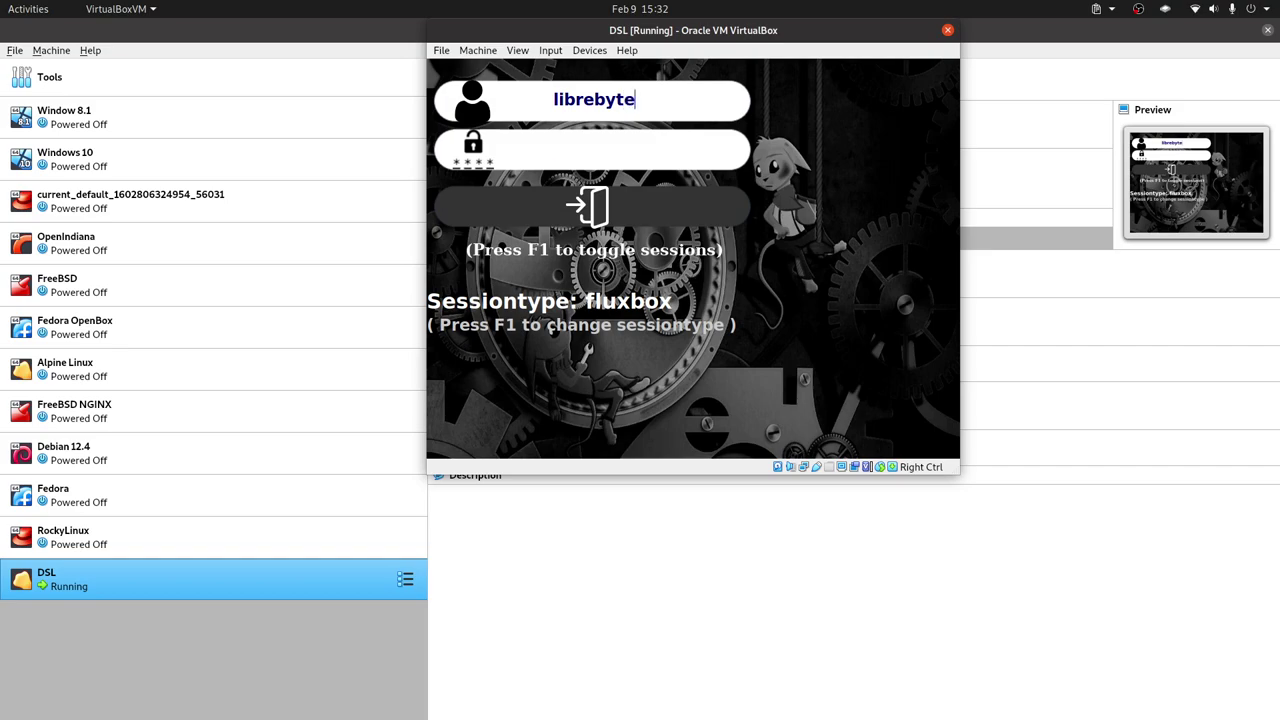
pyautogui.press('Return')
pyautogui.write('dsl')
pyautogui.press('Return')
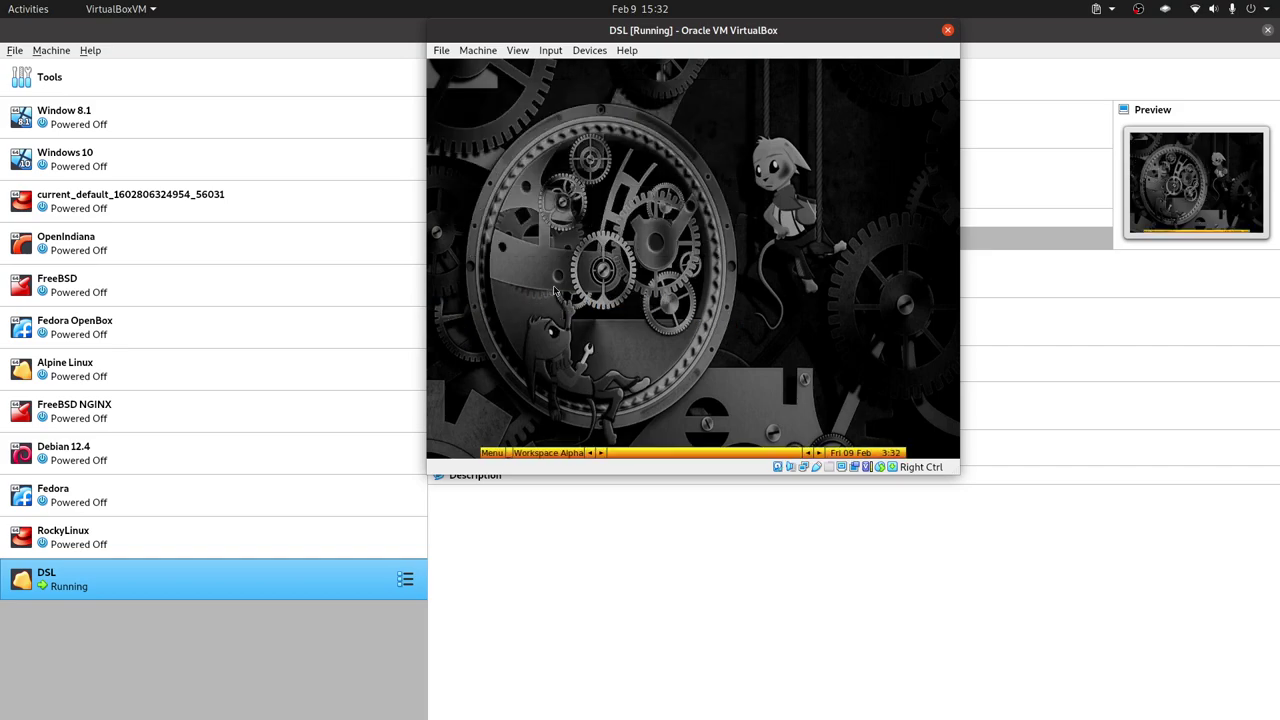